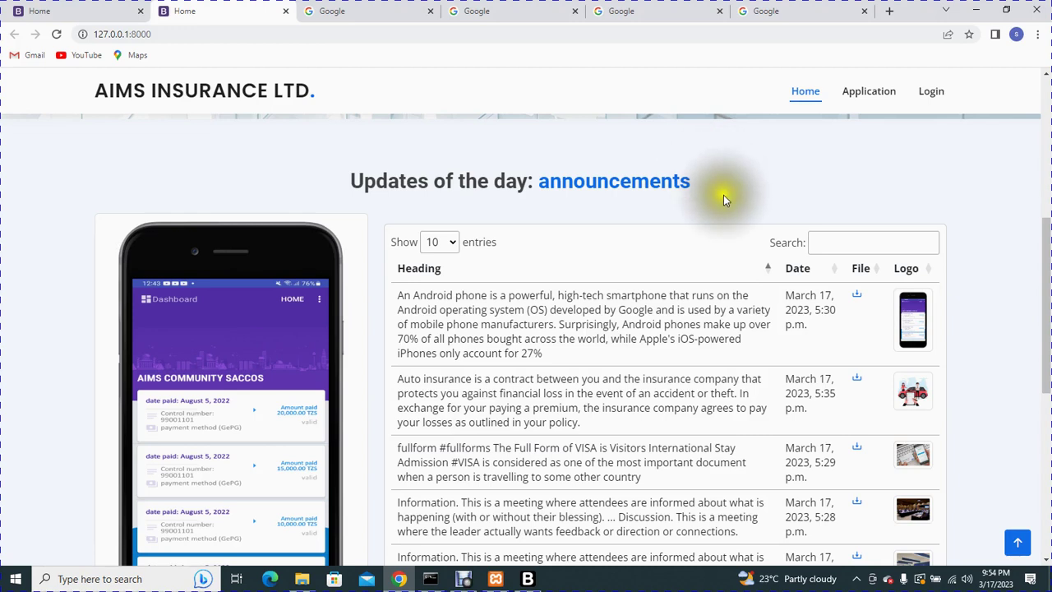
Step: Open the Android phone announcement's PDF, check its download dialog without saving, and return to the home page
{"action": "left_click", "coordinate": [855, 300]}
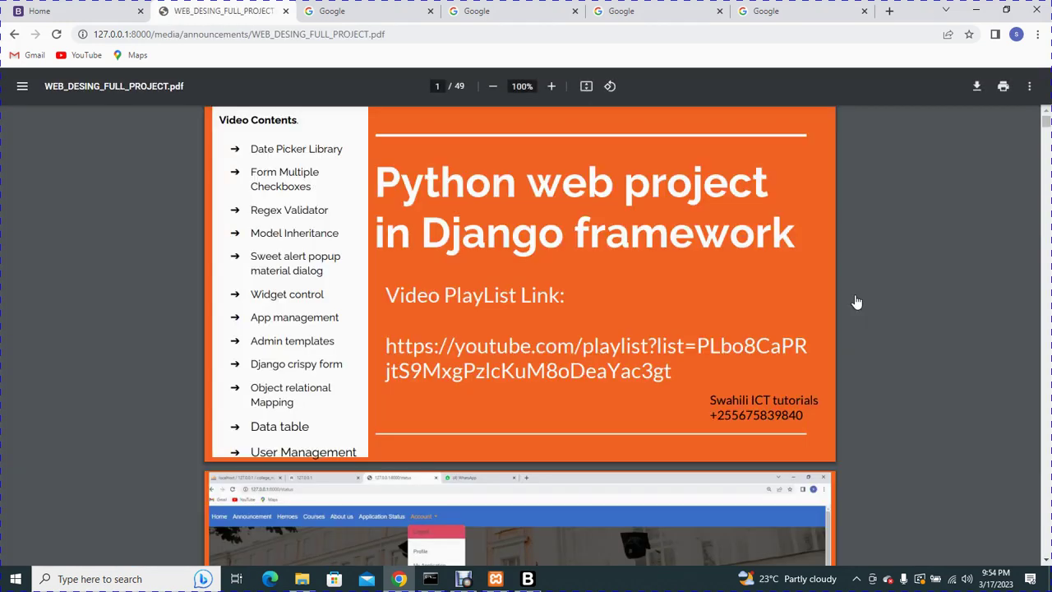
{"action": "left_click", "coordinate": [725, 246]}
{"action": "left_click", "coordinate": [977, 88]}
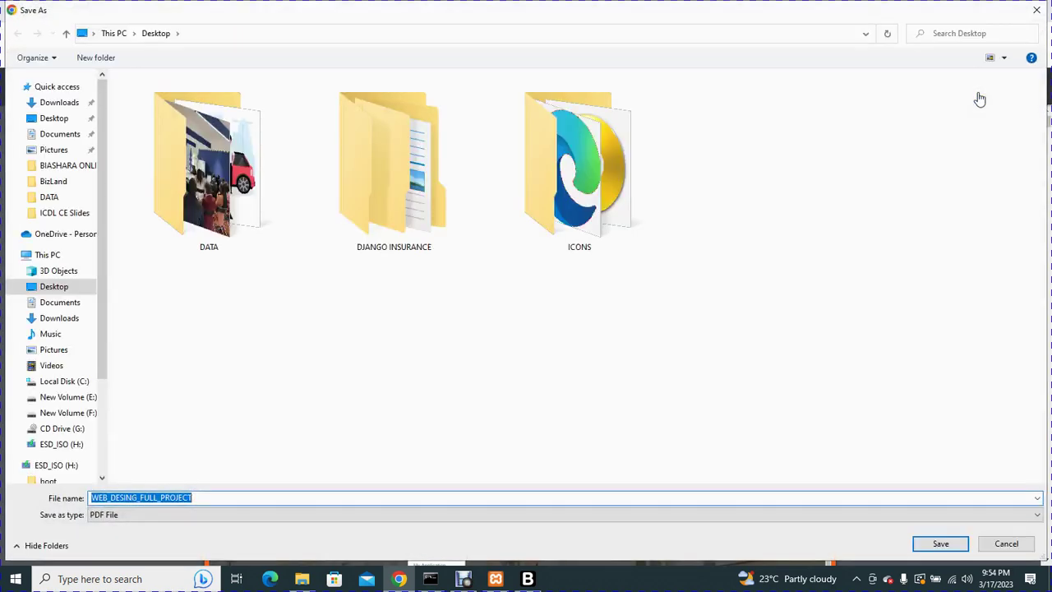
{"action": "left_click", "coordinate": [1035, 11]}
{"action": "left_click", "coordinate": [14, 35]}
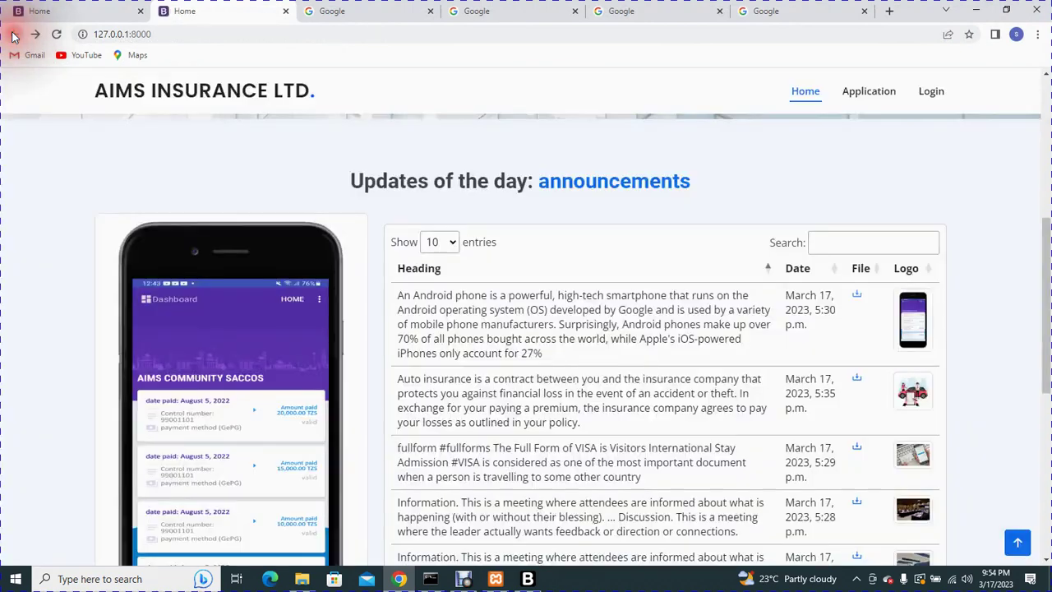
Step: View the auto insurance announcement's PDF, then look over the home page from its footer to its header
{"action": "left_click", "coordinate": [858, 387]}
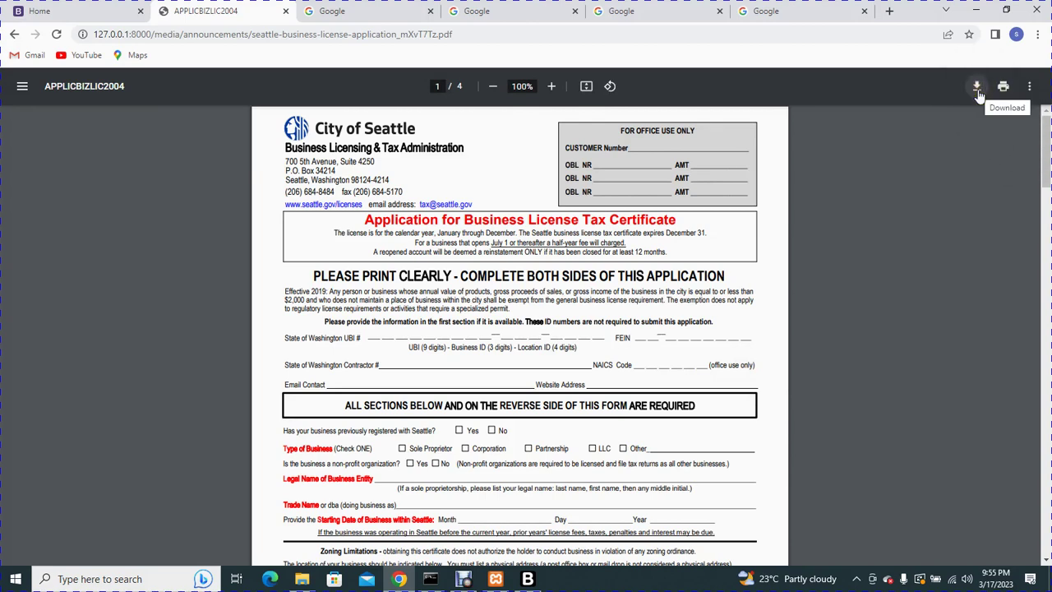
{"action": "left_click", "coordinate": [15, 36]}
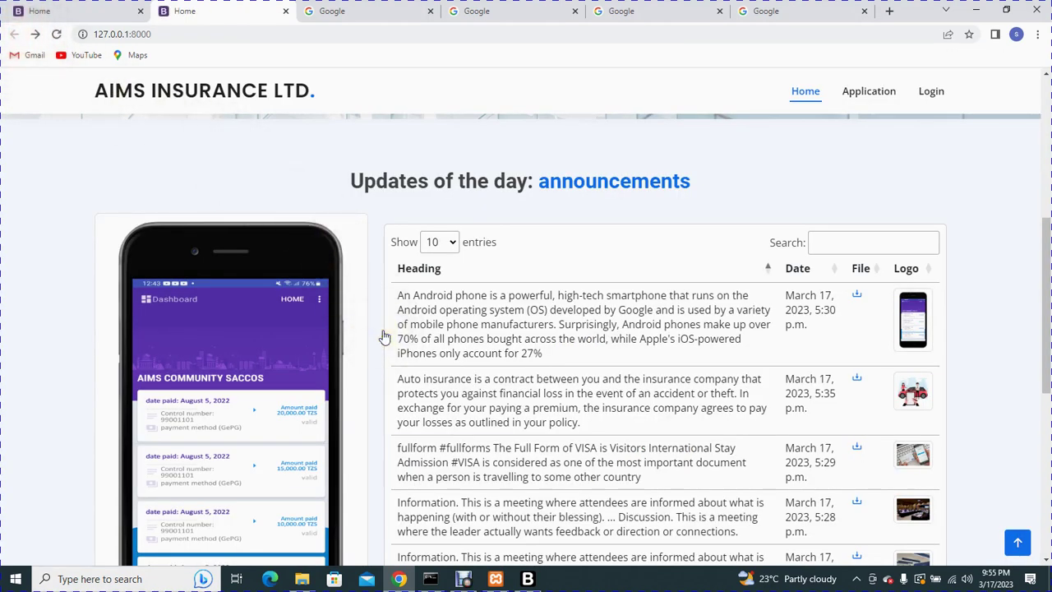
{"action": "scroll", "coordinate": [383, 336], "scroll_direction": "down", "scroll_amount": 5}
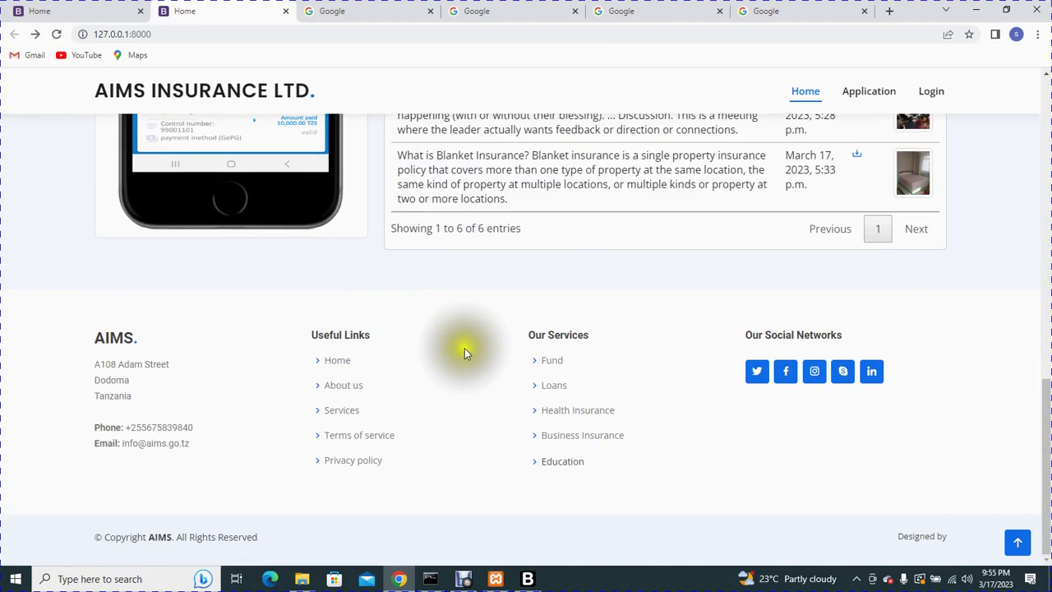
{"action": "scroll", "coordinate": [470, 374], "scroll_direction": "up", "scroll_amount": 3}
{"action": "scroll", "coordinate": [475, 372], "scroll_direction": "up", "scroll_amount": 9}
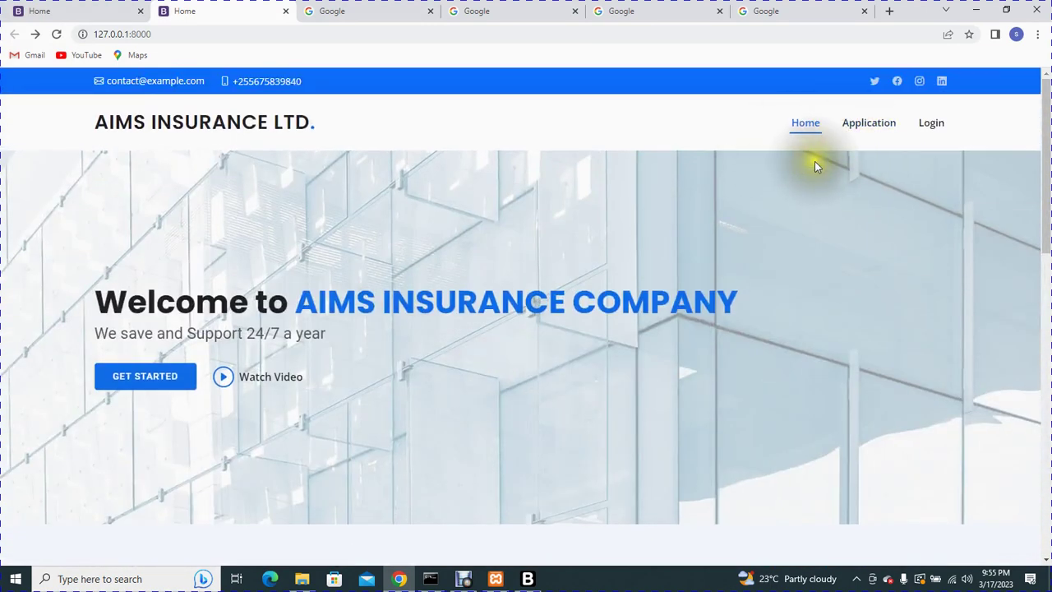
Step: Open the insurance application form, look through its fields and submit it with everything left empty
{"action": "left_click", "coordinate": [868, 125]}
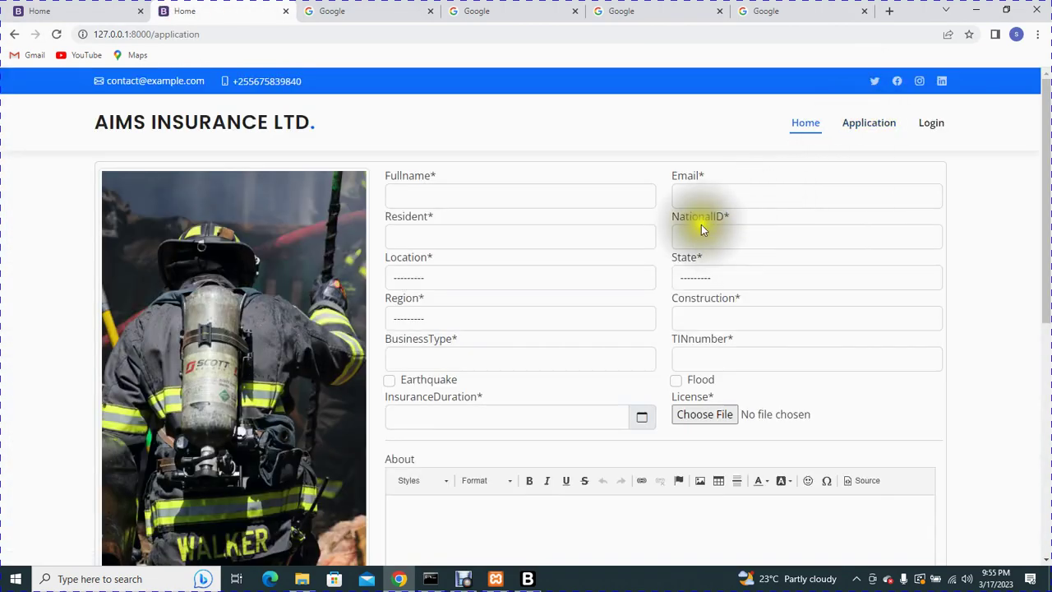
{"action": "scroll", "coordinate": [643, 290], "scroll_direction": "down", "scroll_amount": 3}
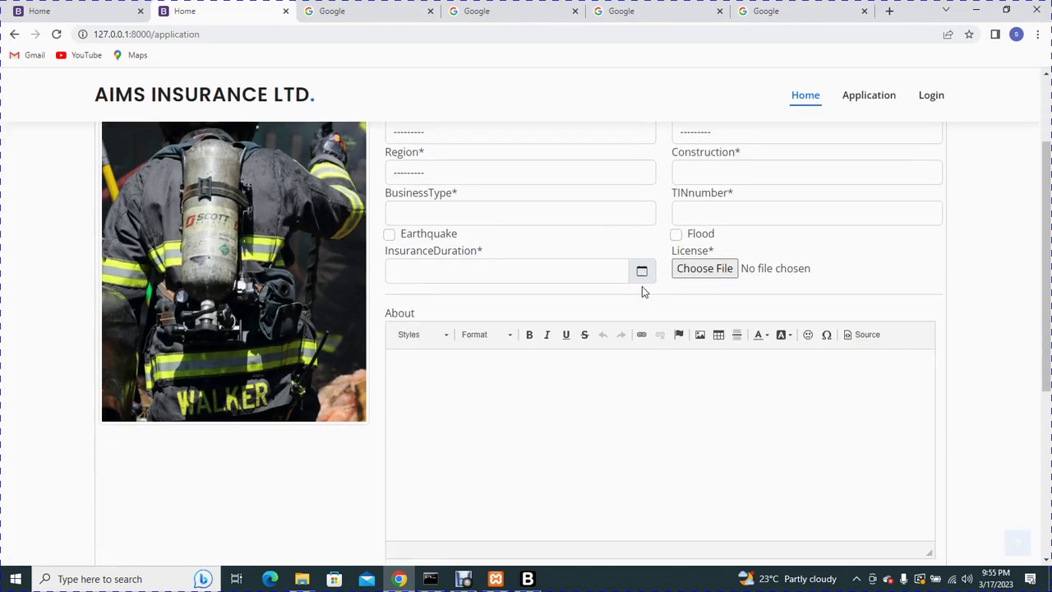
{"action": "scroll", "coordinate": [538, 146], "scroll_direction": "up", "scroll_amount": 3}
{"action": "scroll", "coordinate": [635, 377], "scroll_direction": "down", "scroll_amount": 3}
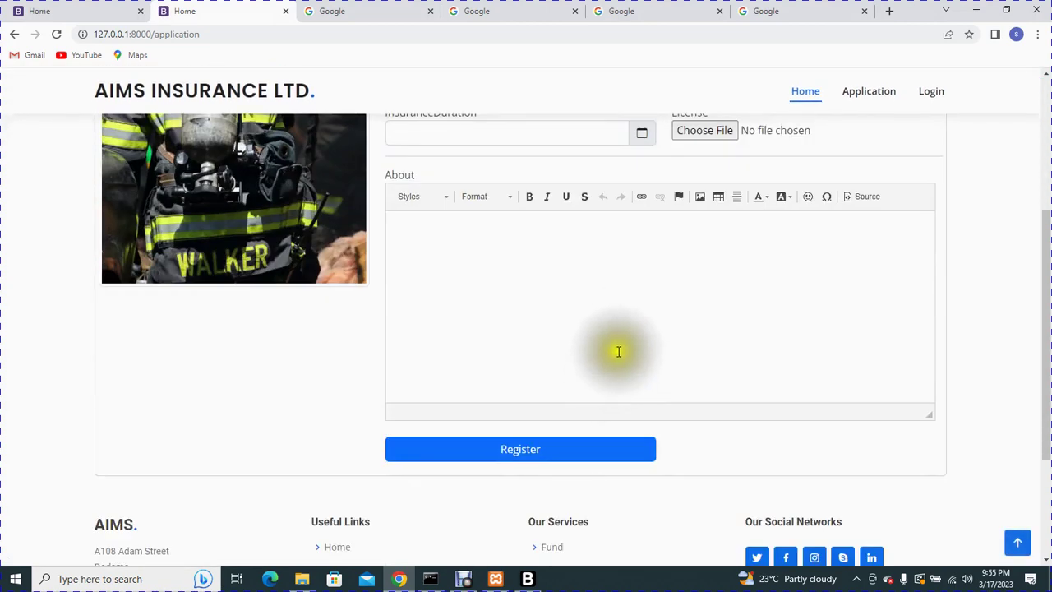
{"action": "scroll", "coordinate": [674, 192], "scroll_direction": "up", "scroll_amount": 4}
{"action": "scroll", "coordinate": [651, 236], "scroll_direction": "down", "scroll_amount": 2}
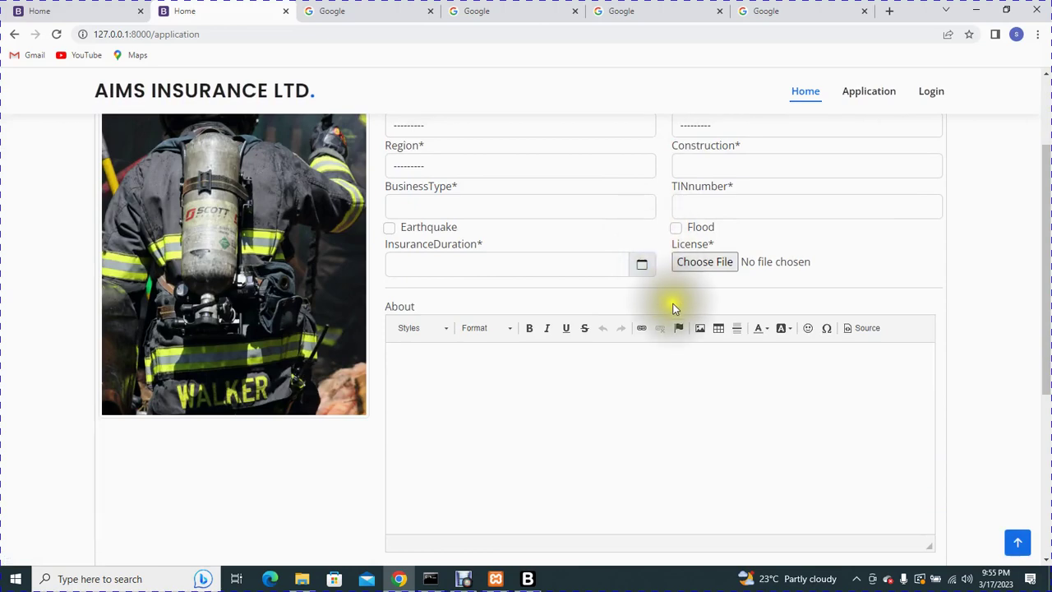
{"action": "scroll", "coordinate": [681, 293], "scroll_direction": "down", "scroll_amount": 4}
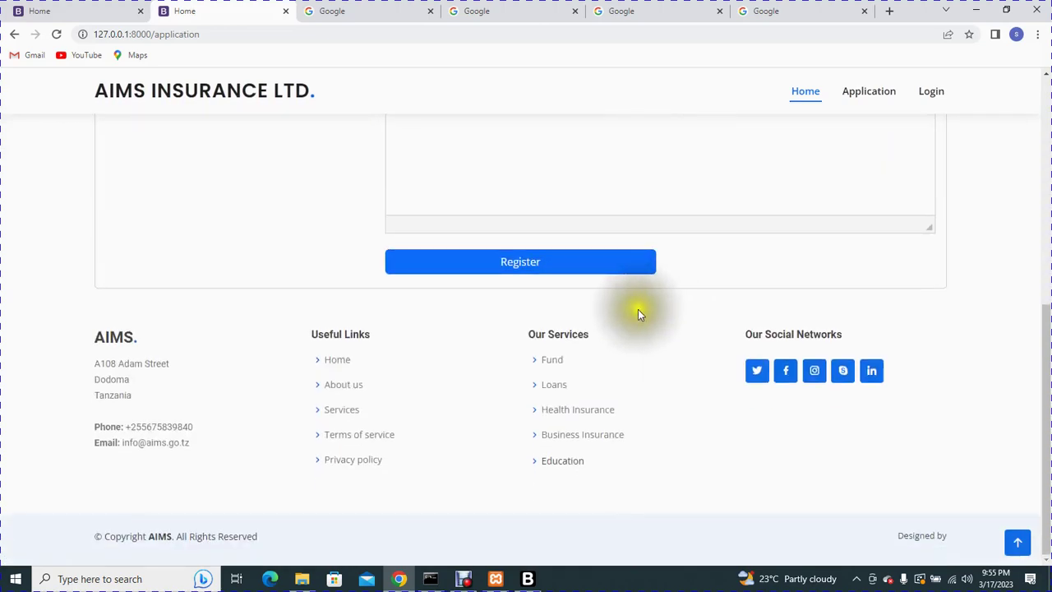
{"action": "left_click", "coordinate": [578, 260]}
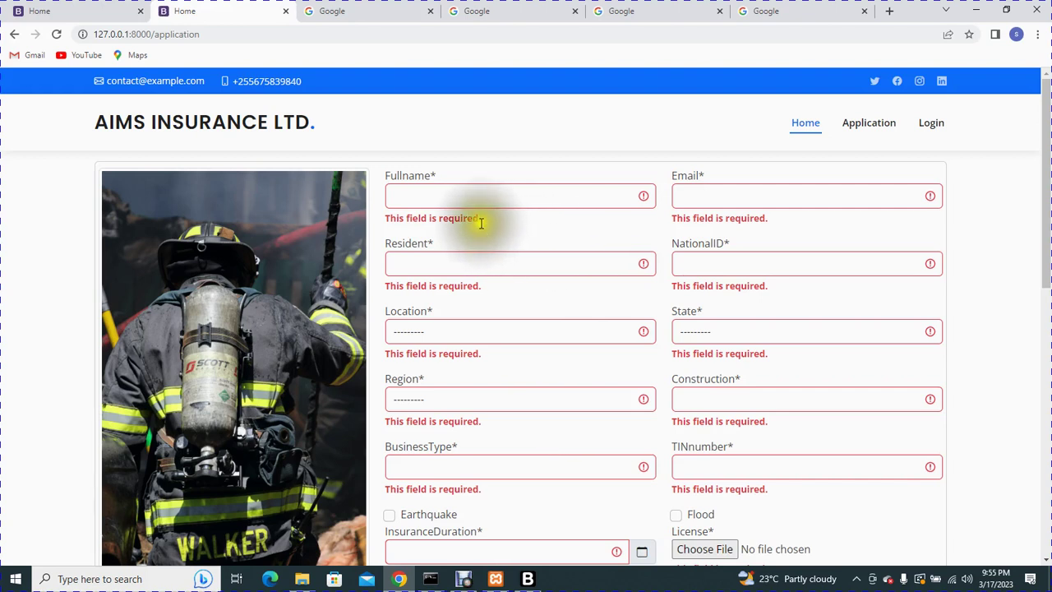
Step: Examine the validation messages shown under the application form's fields
{"action": "left_click_drag", "start_coordinate": [480, 219], "coordinate": [390, 216]}
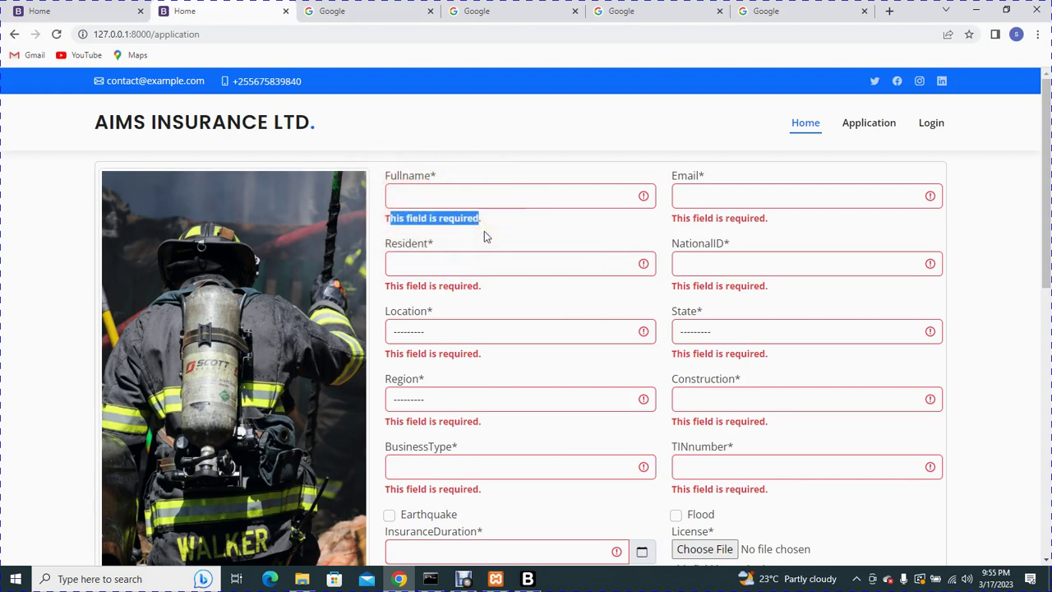
{"action": "left_click", "coordinate": [488, 220]}
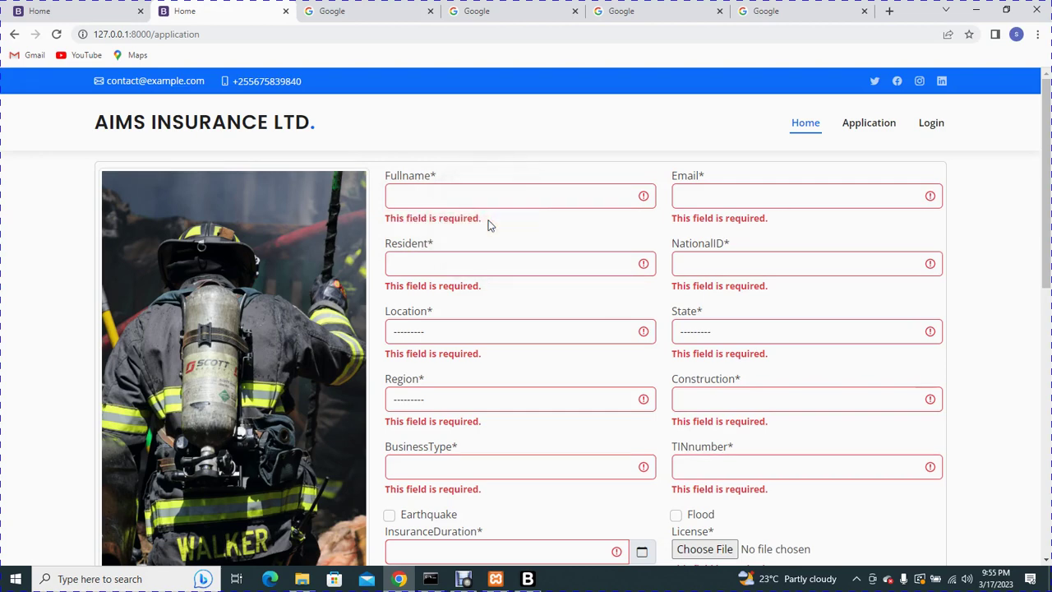
{"action": "scroll", "coordinate": [487, 224], "scroll_direction": "down", "scroll_amount": 1}
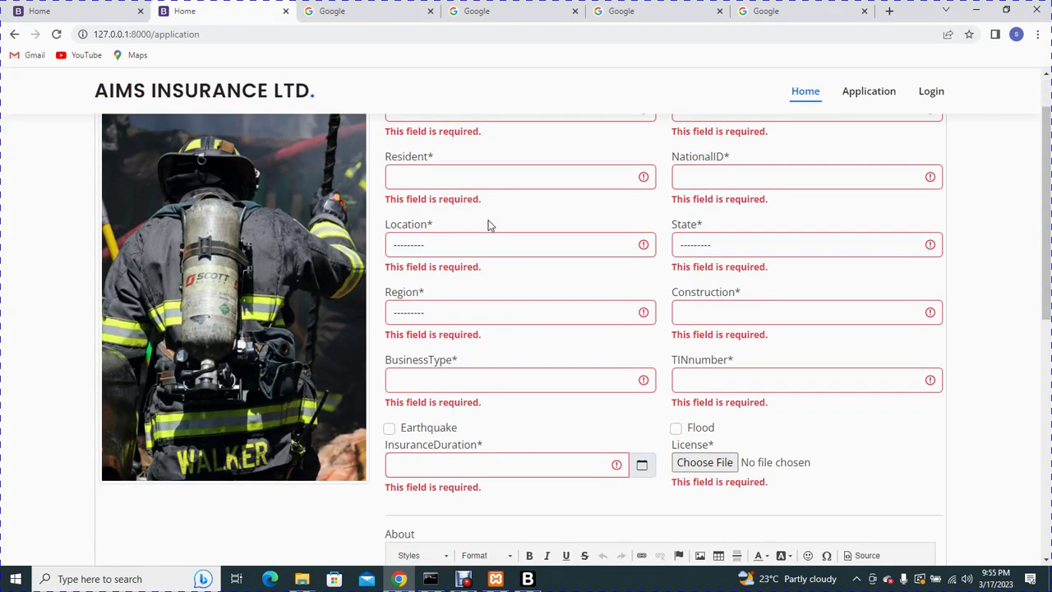
{"action": "scroll", "coordinate": [473, 185], "scroll_direction": "up", "scroll_amount": 1}
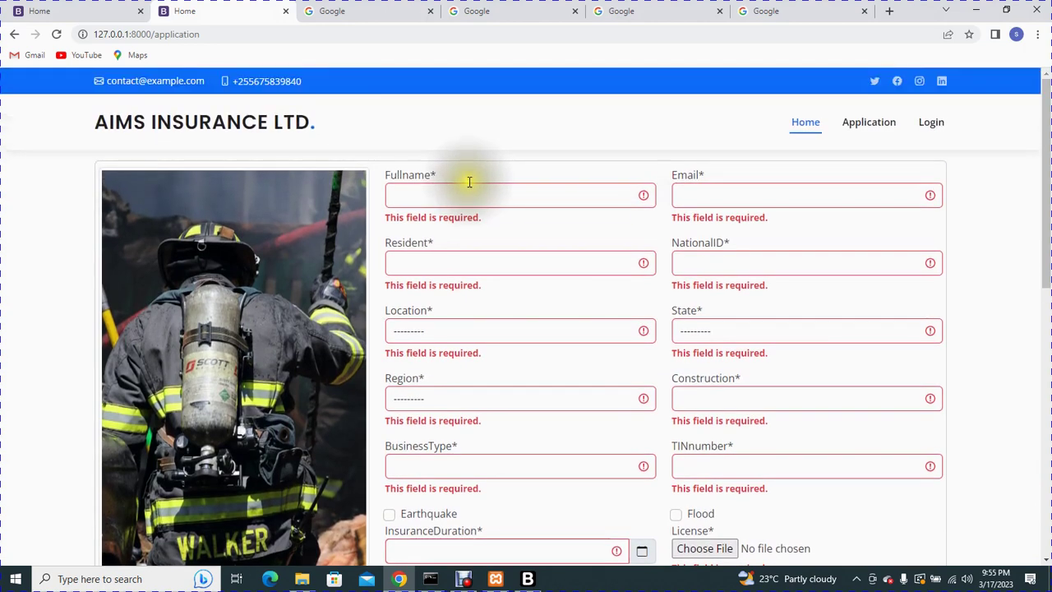
Step: Fill the About editor with the "Bodyrock Bootcamp | Personal training" text and colour "Personal training" in its heading orange
{"action": "scroll", "coordinate": [728, 332], "scroll_direction": "down", "scroll_amount": 3}
{"action": "scroll", "coordinate": [604, 362], "scroll_direction": "down", "scroll_amount": 2}
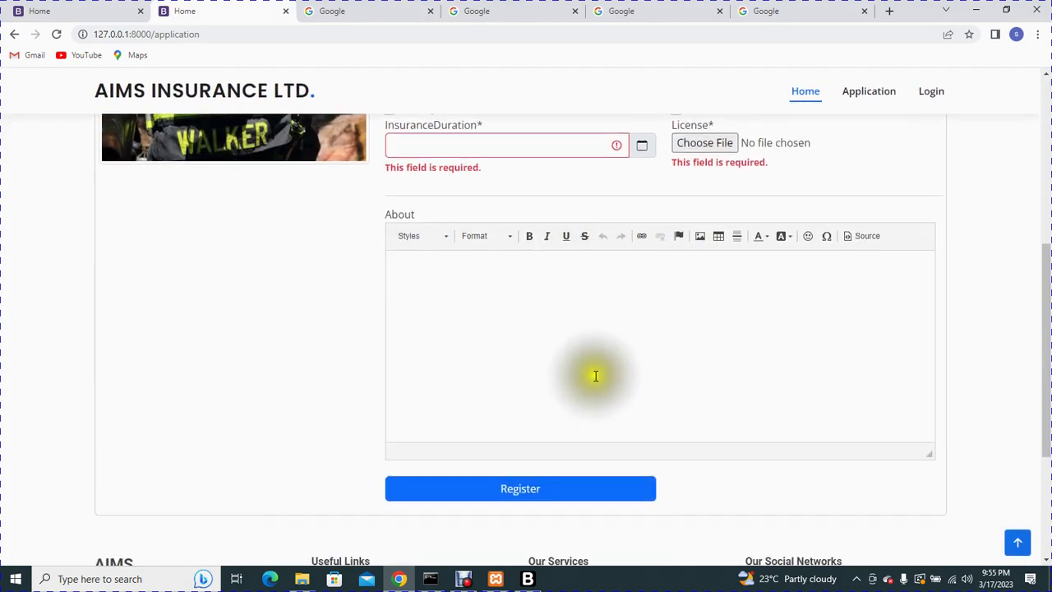
{"action": "left_click", "coordinate": [542, 299]}
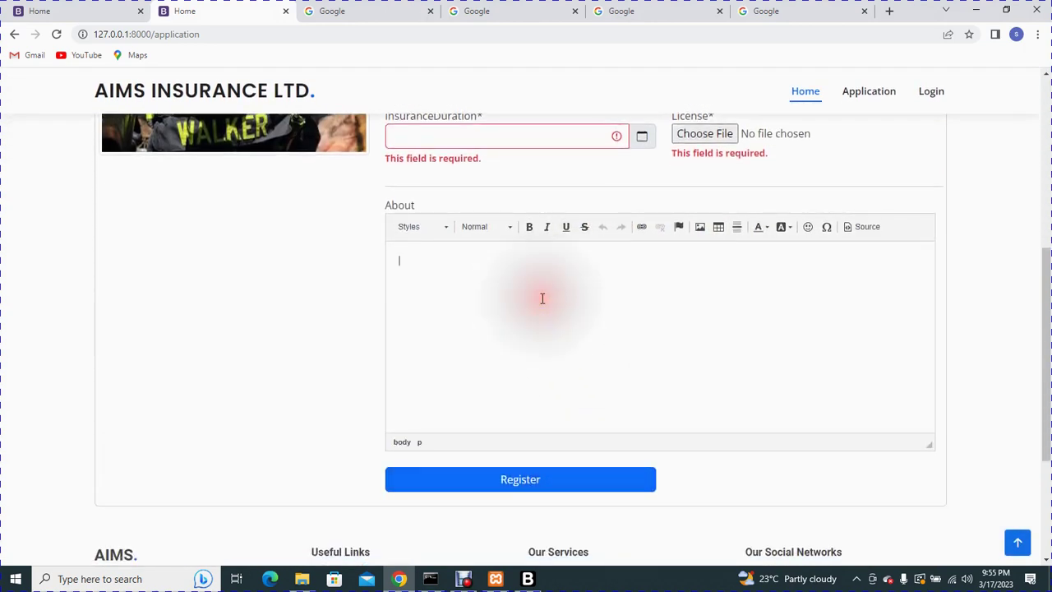
{"action": "type", "text": "Bodyrock Bootcamp | Personal training Bodyrock Bootcamp fits plenty of useful details onto one page, from informative video clips to a \"Meet Our Trainers\" section. Their About Us page has an upbeat language and eye-popping visual quality that sets the tone for the gym's personal training philosophy, method and mission. Since committing to a personal training program is a big step for many people, it's a savvy business move on Bodyrock Bootcamp's part to post various special offers throughout their About Us page. Deals like lower prices for new members and a free trial one-on-one session might be the perfect way to get workout sceptics into the gym for the first time (after all, getting off the couch is half of the work!). Rocking more than just awesome bodies, the team at Bodyrock Bootcamp has an About Us page that is as effective as we expect their personal training program to be."}
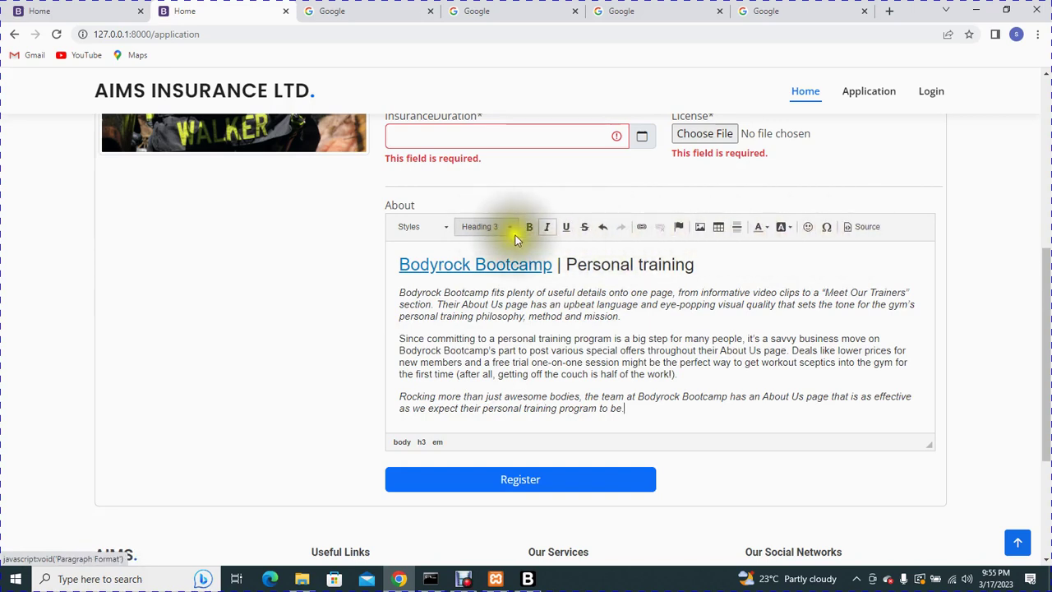
{"action": "left_click_drag", "start_coordinate": [637, 350], "coordinate": [404, 265]}
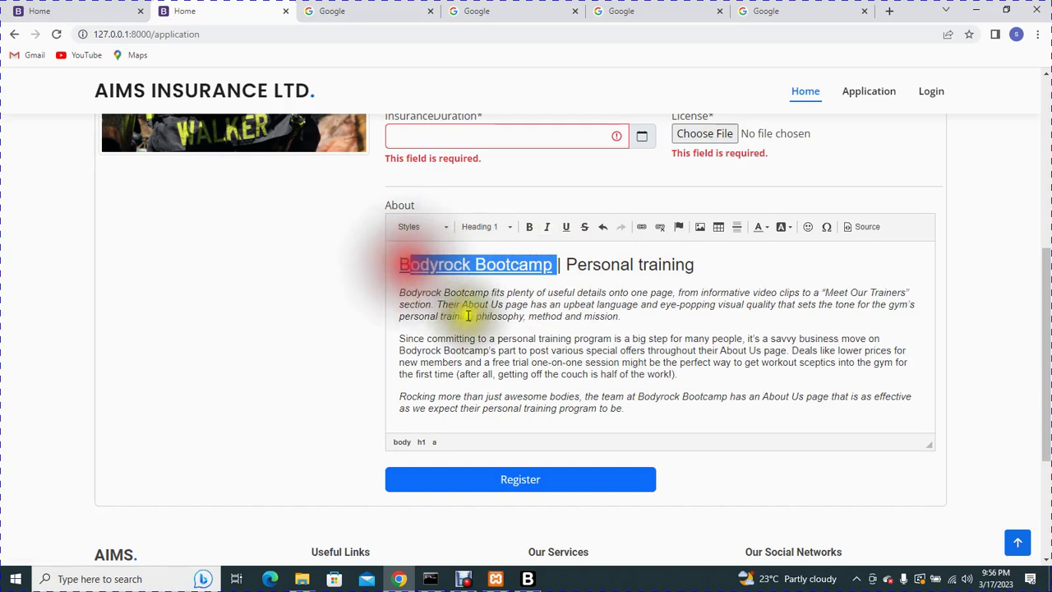
{"action": "left_click_drag", "start_coordinate": [747, 260], "coordinate": [565, 264]}
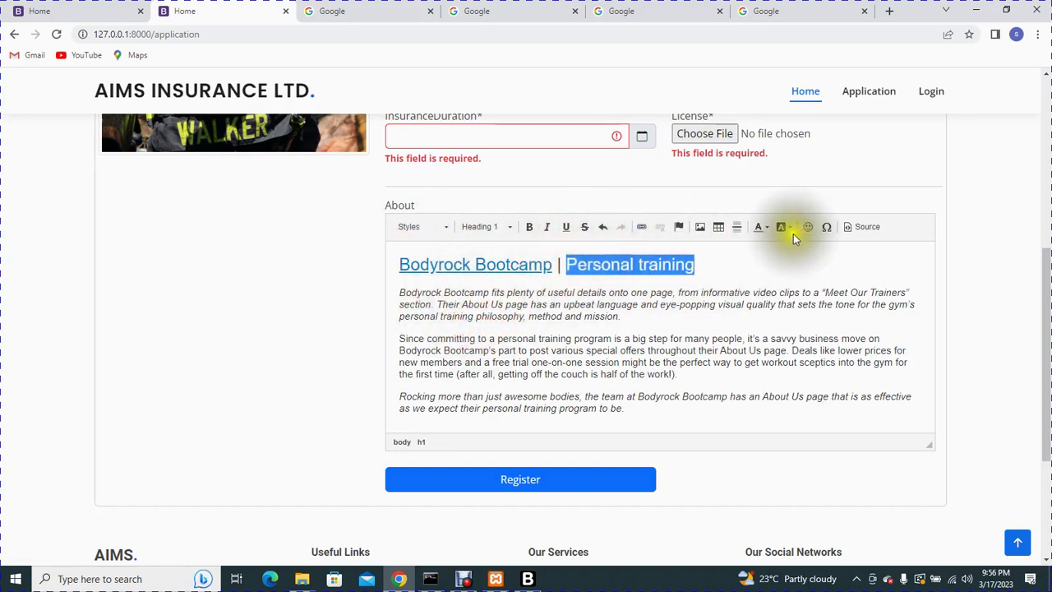
{"action": "left_click", "coordinate": [764, 229]}
{"action": "left_click", "coordinate": [840, 279]}
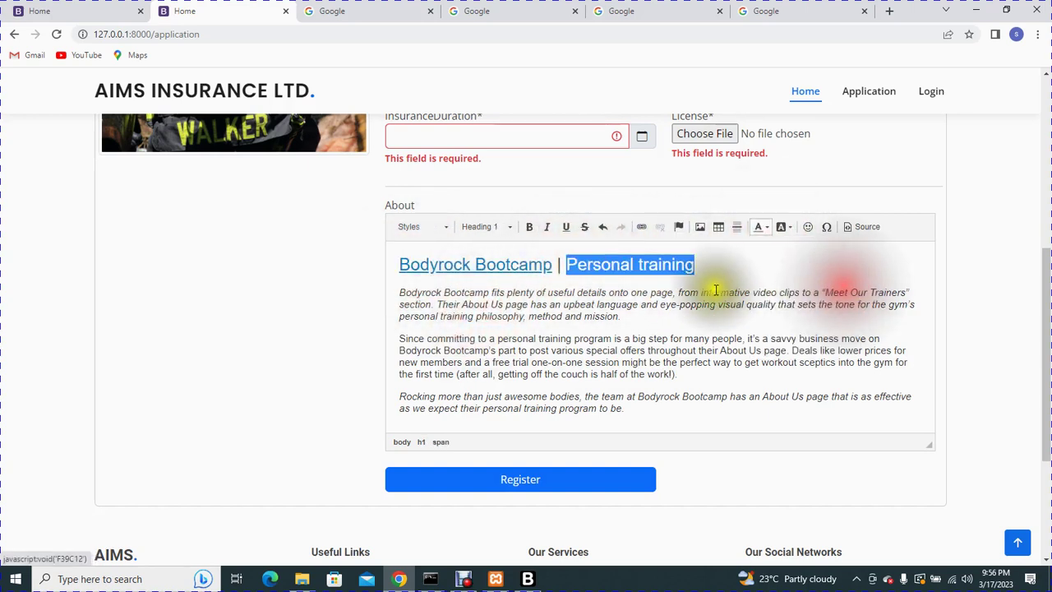
{"action": "left_click", "coordinate": [715, 290]}
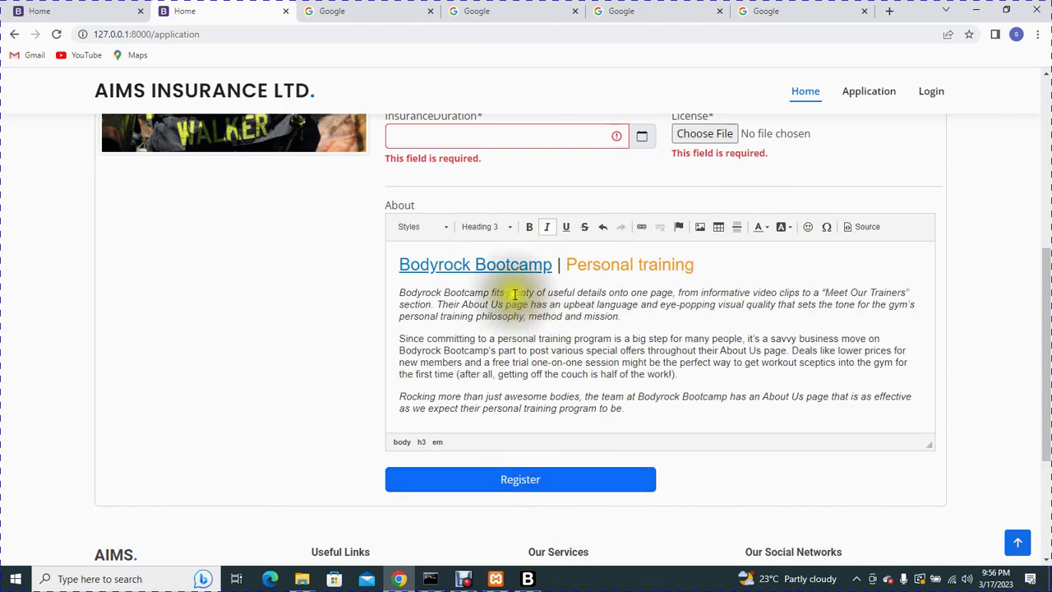
{"action": "left_click_drag", "start_coordinate": [515, 293], "coordinate": [618, 331]}
{"action": "left_click", "coordinate": [608, 316]}
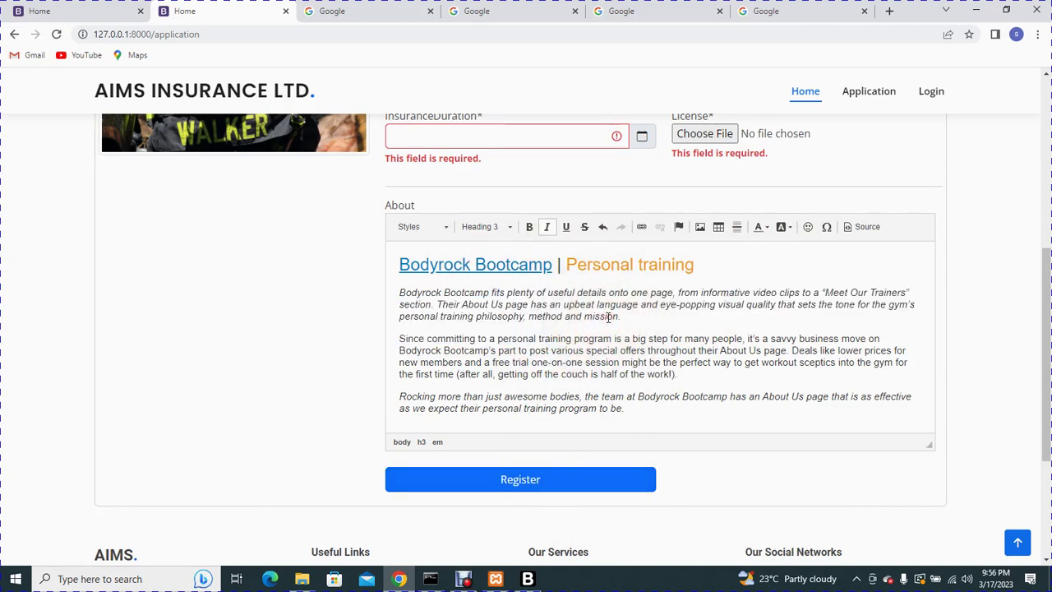
Step: Switch to the filled-in application form, register the customer and dismiss the registration message
{"action": "scroll", "coordinate": [586, 420], "scroll_direction": "up", "scroll_amount": 5}
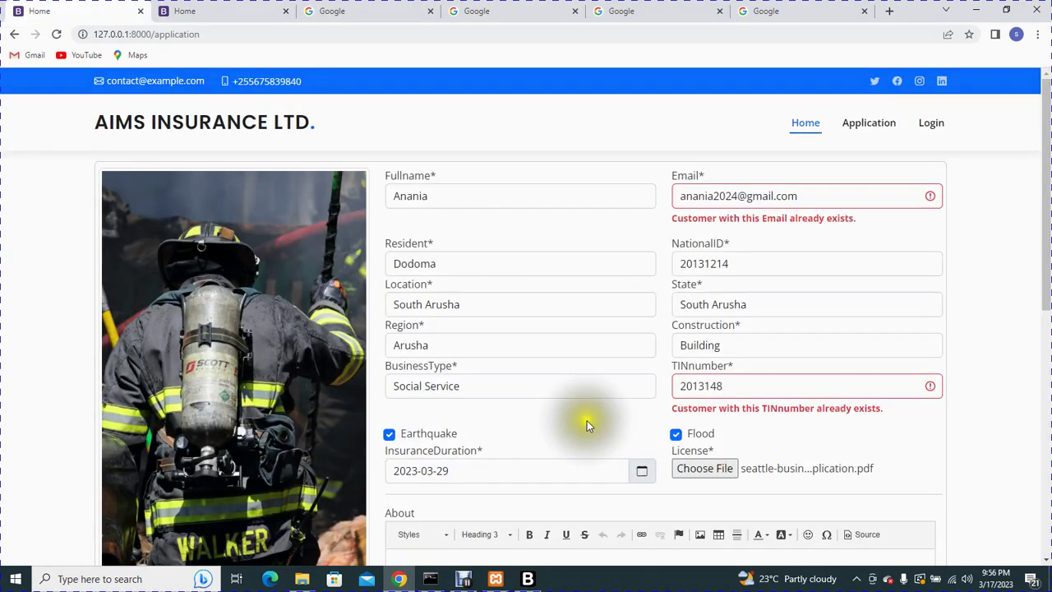
{"action": "left_click", "coordinate": [475, 203]}
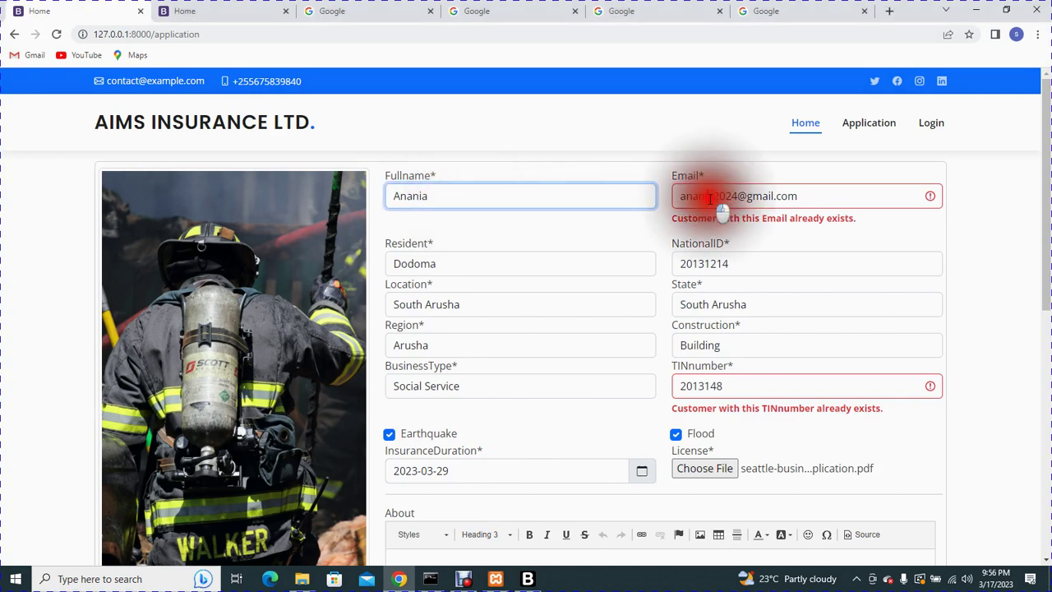
{"action": "scroll", "coordinate": [561, 317], "scroll_direction": "down", "scroll_amount": 2}
{"action": "scroll", "coordinate": [566, 332], "scroll_direction": "down", "scroll_amount": 2}
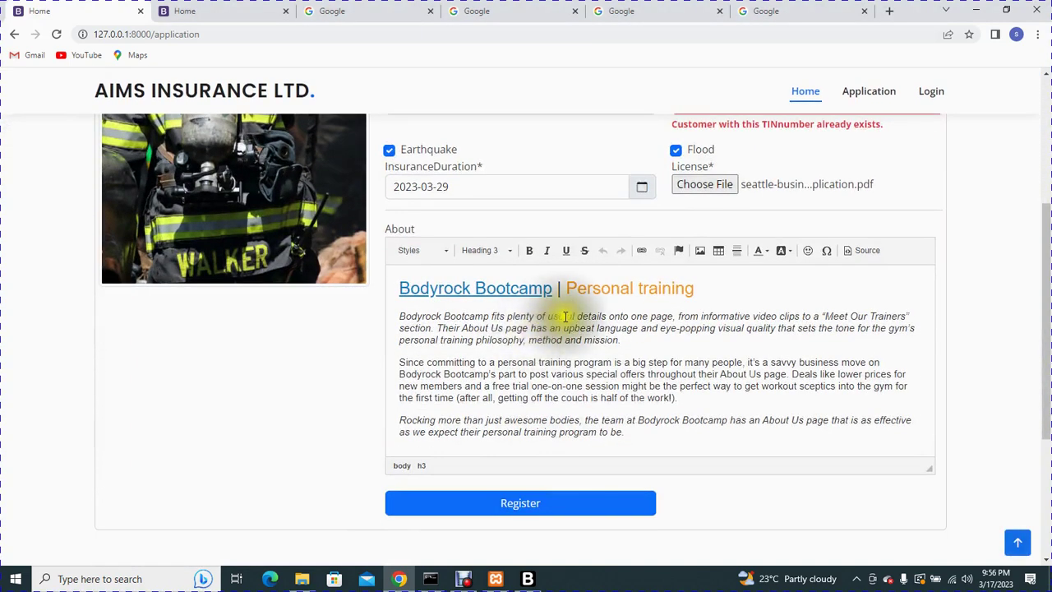
{"action": "left_click", "coordinate": [528, 507]}
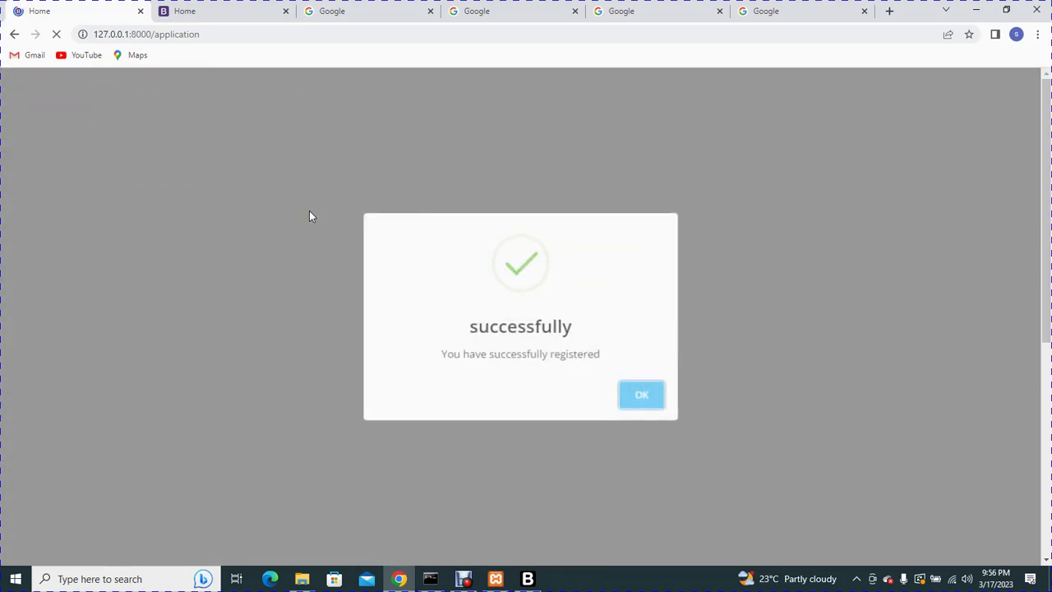
{"action": "left_click", "coordinate": [538, 307]}
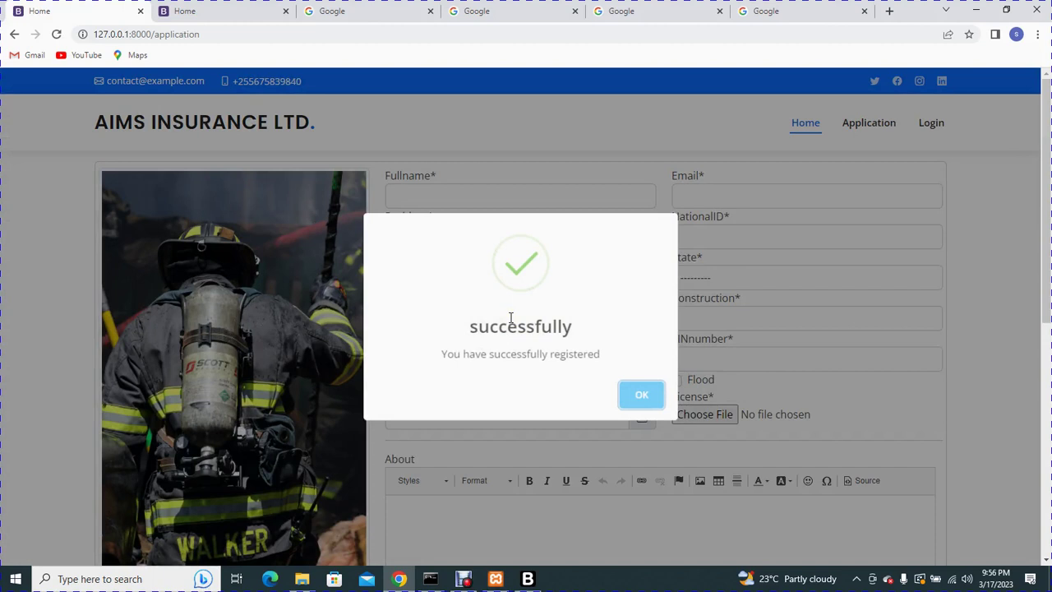
{"action": "left_click", "coordinate": [513, 317]}
{"action": "left_click", "coordinate": [561, 304]}
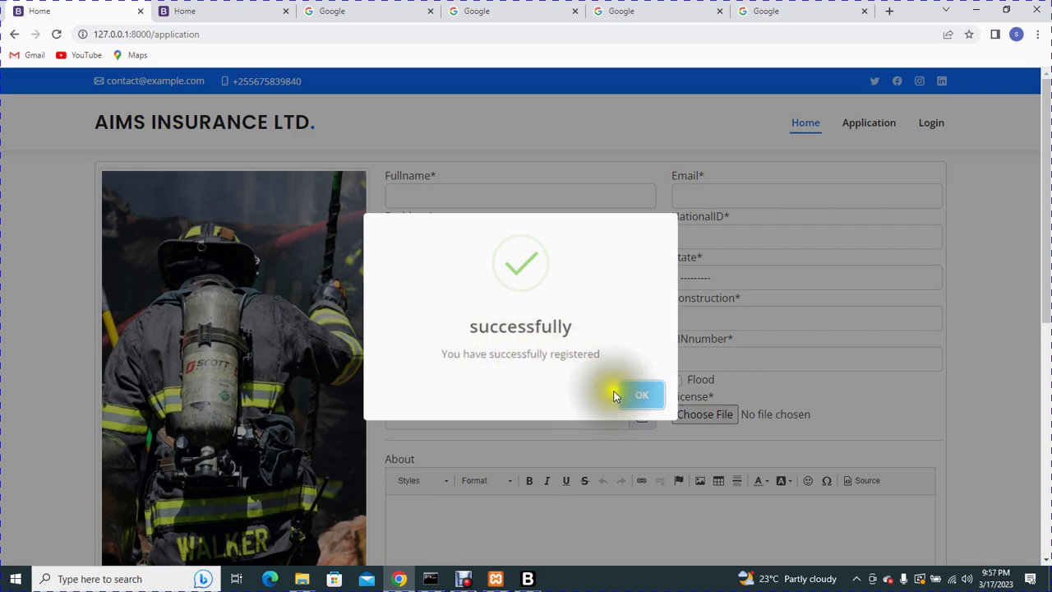
{"action": "left_click", "coordinate": [640, 396]}
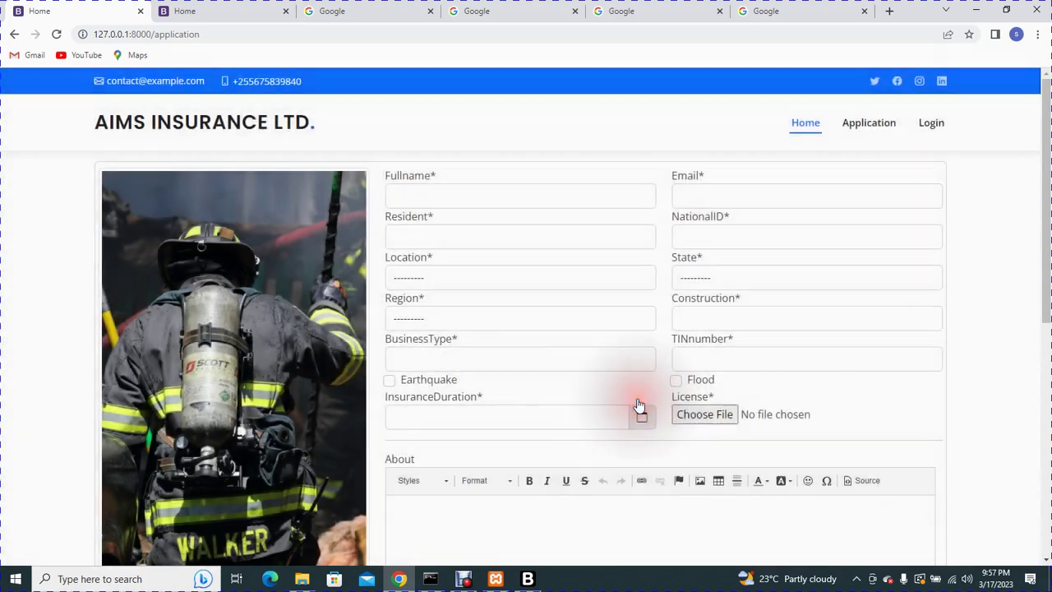
Step: Reload the application page, resubmit the same customer data and check the Email and TINnumber fields
{"action": "left_click", "coordinate": [56, 34]}
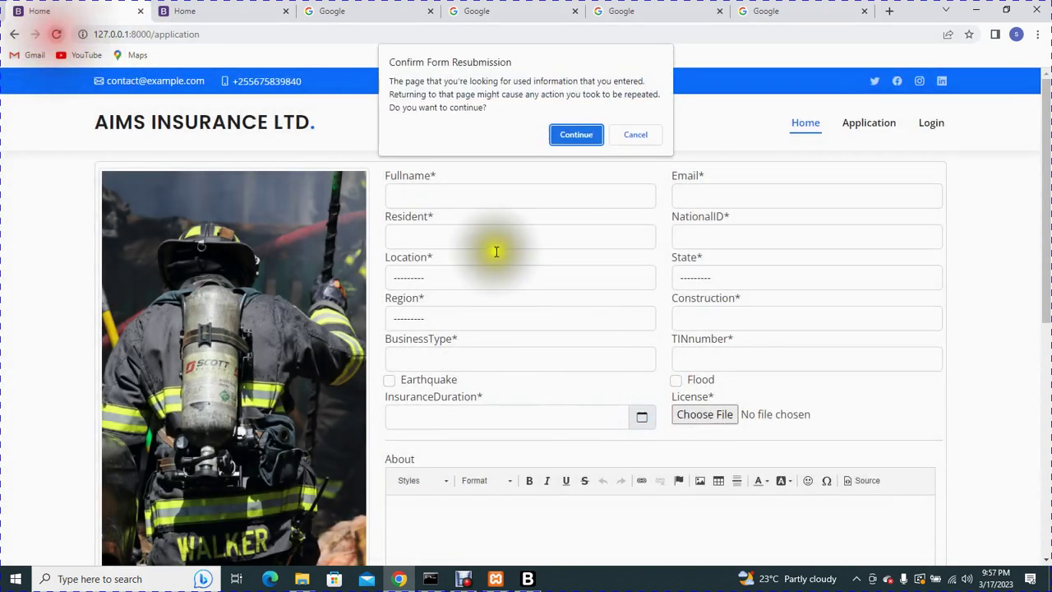
{"action": "left_click", "coordinate": [559, 137]}
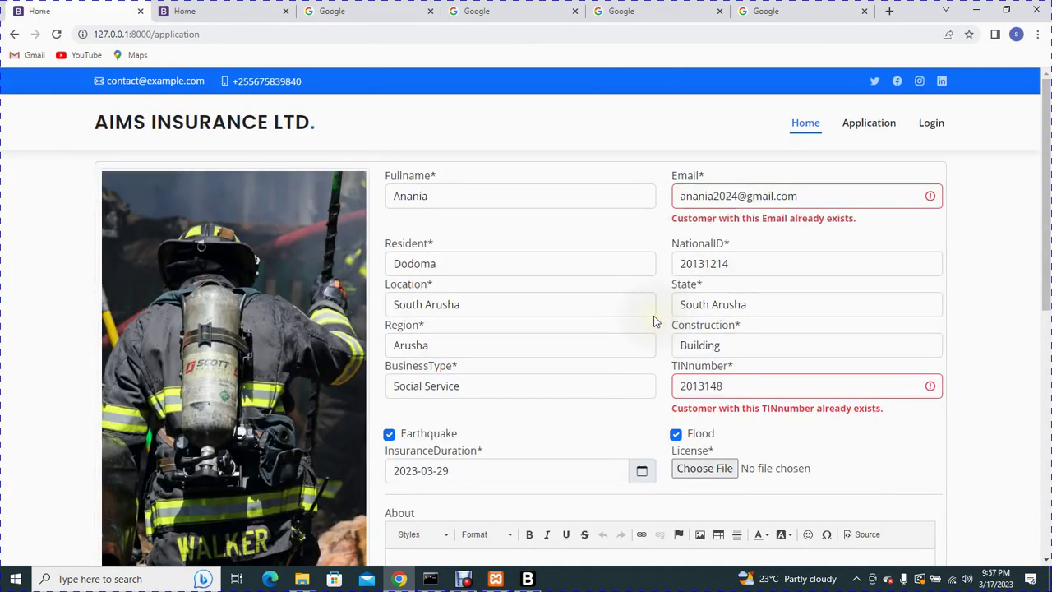
{"action": "scroll", "coordinate": [694, 371], "scroll_direction": "down", "scroll_amount": 1}
{"action": "scroll", "coordinate": [682, 362], "scroll_direction": "up", "scroll_amount": 1}
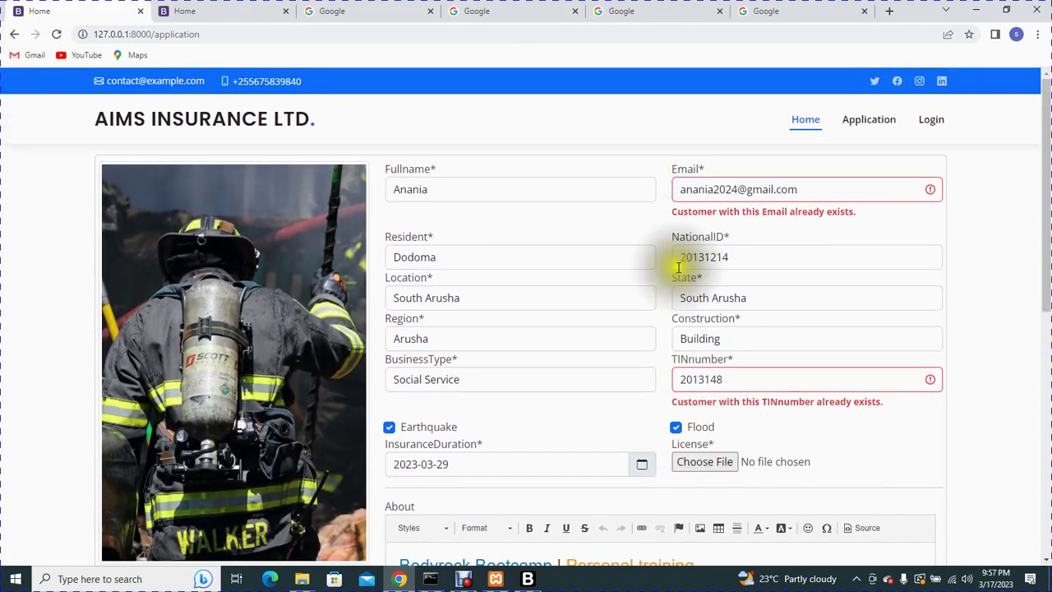
Step: Examine the duplicate Email and TINnumber messages, the InsuranceDuration calendar and the About text on the submitted application form
{"action": "left_click_drag", "start_coordinate": [683, 218], "coordinate": [864, 226]}
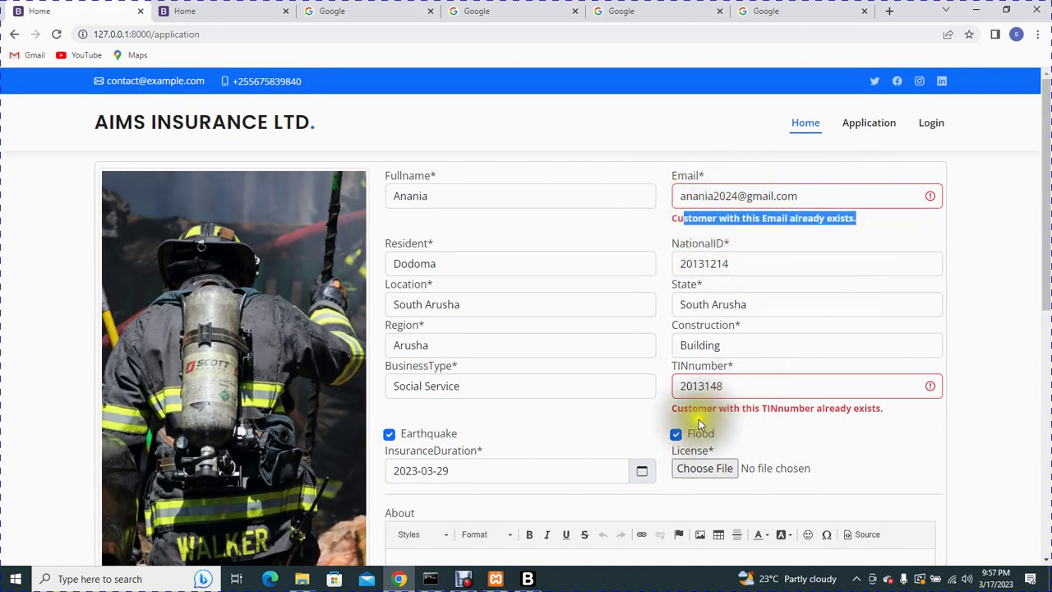
{"action": "left_click_drag", "start_coordinate": [668, 407], "coordinate": [888, 422]}
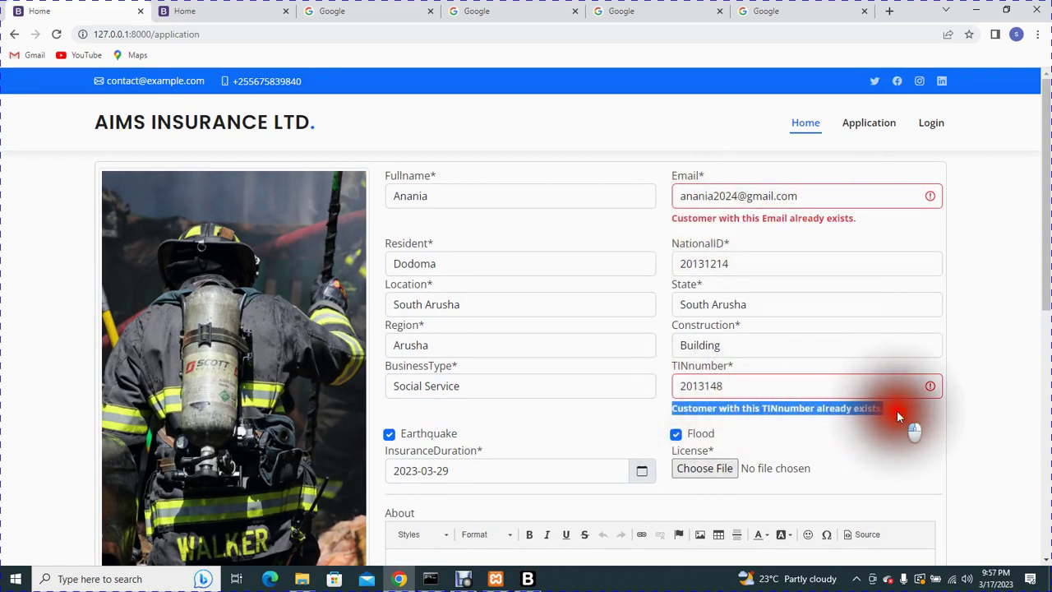
{"action": "left_click", "coordinate": [737, 388]}
{"action": "scroll", "coordinate": [720, 387], "scroll_direction": "down", "scroll_amount": 2}
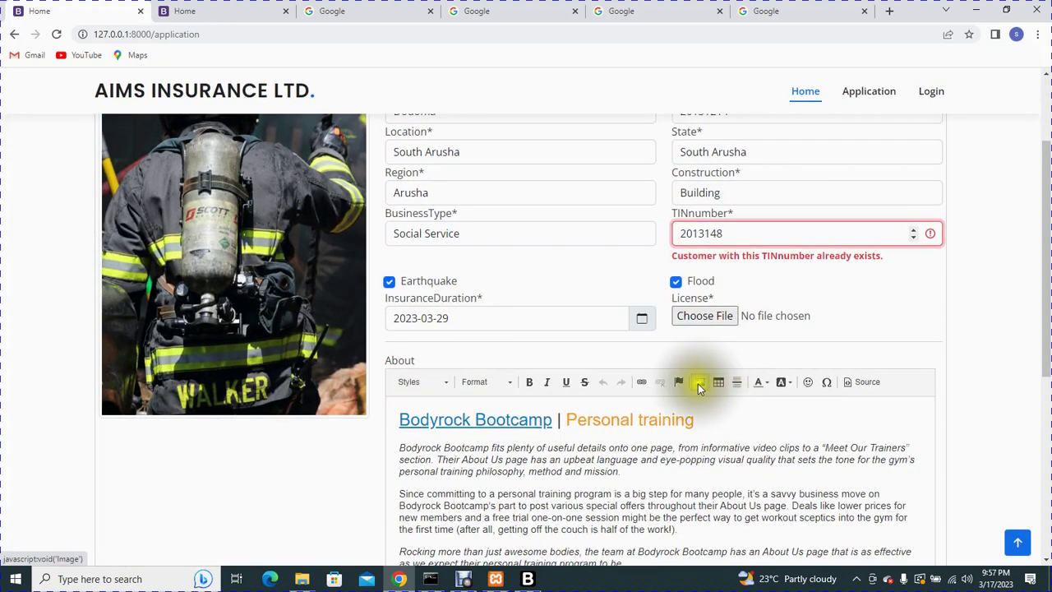
{"action": "left_click", "coordinate": [641, 319]}
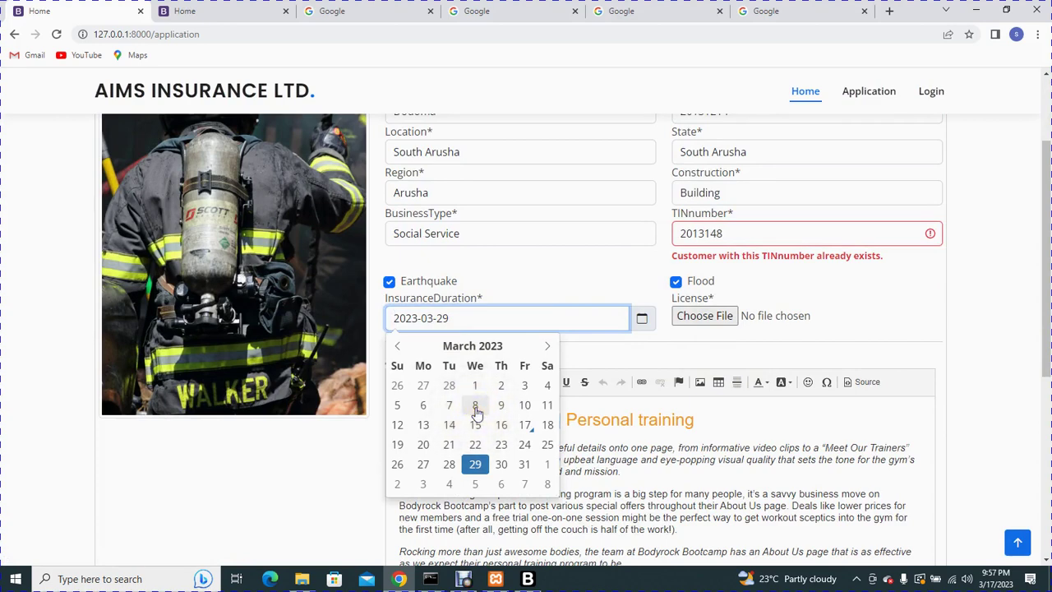
{"action": "scroll", "coordinate": [475, 411], "scroll_direction": "down", "scroll_amount": 1}
{"action": "left_click", "coordinate": [645, 415]}
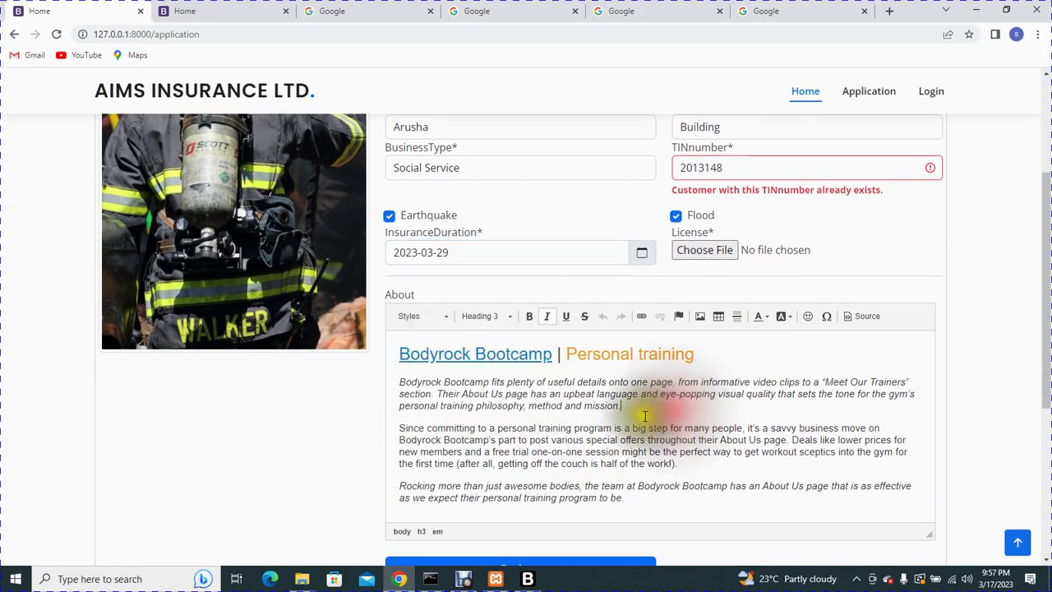
{"action": "scroll", "coordinate": [641, 353], "scroll_direction": "up", "scroll_amount": 3}
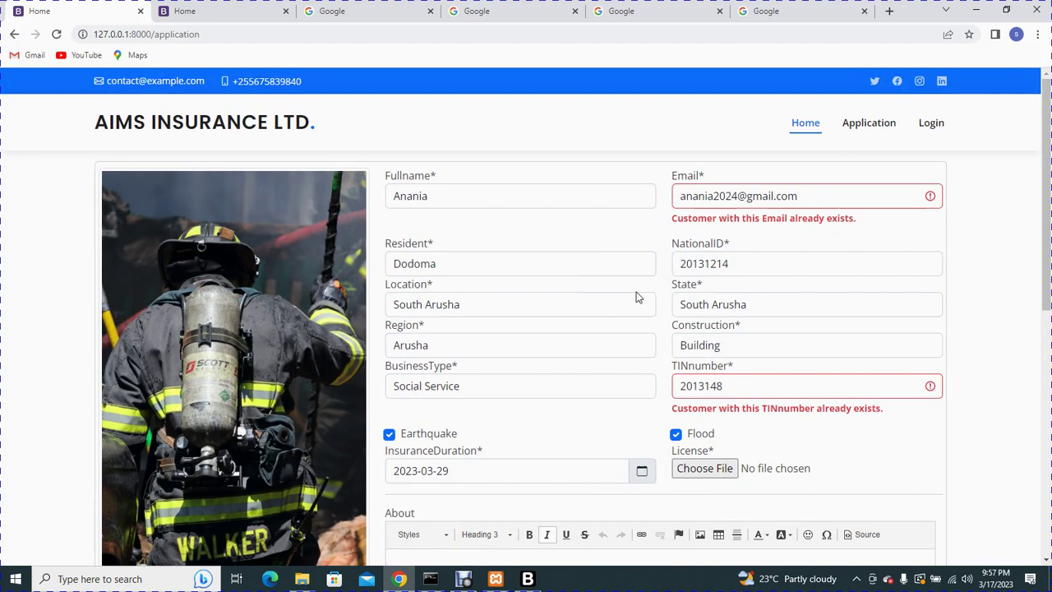
Step: Open the site's admin login and log in with the prefilled credentials
{"action": "left_click", "coordinate": [929, 126]}
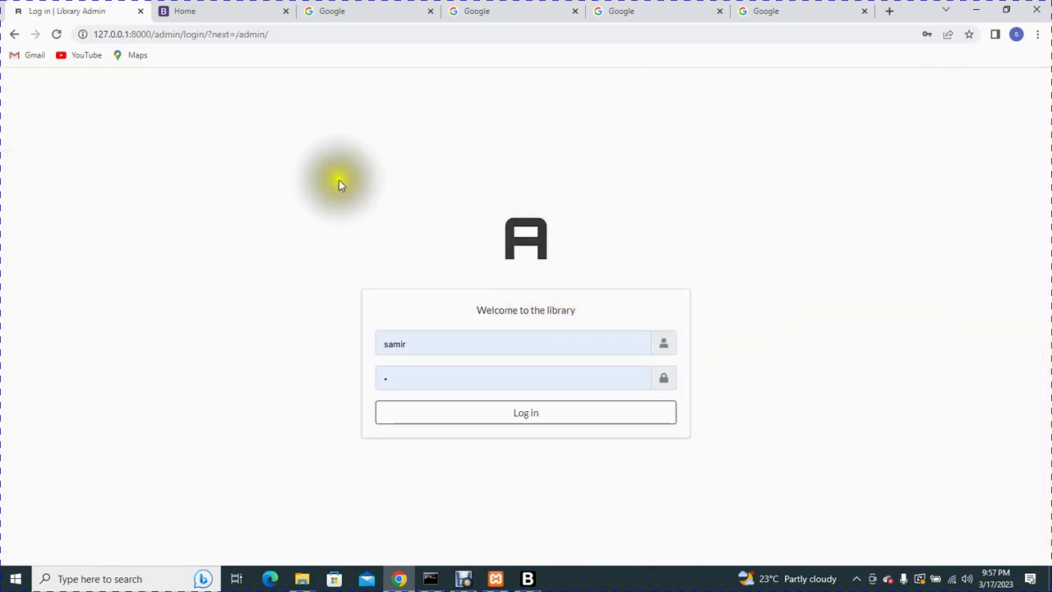
{"action": "left_click", "coordinate": [543, 418]}
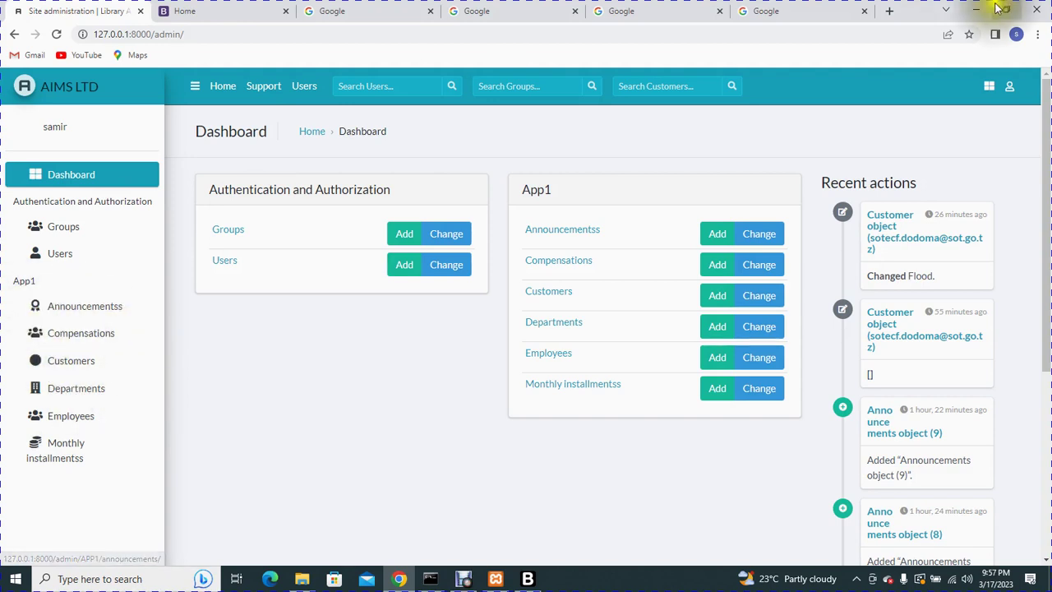
Step: Log out of the admin site and log back in with the prefilled credentials
{"action": "left_click", "coordinate": [1007, 93]}
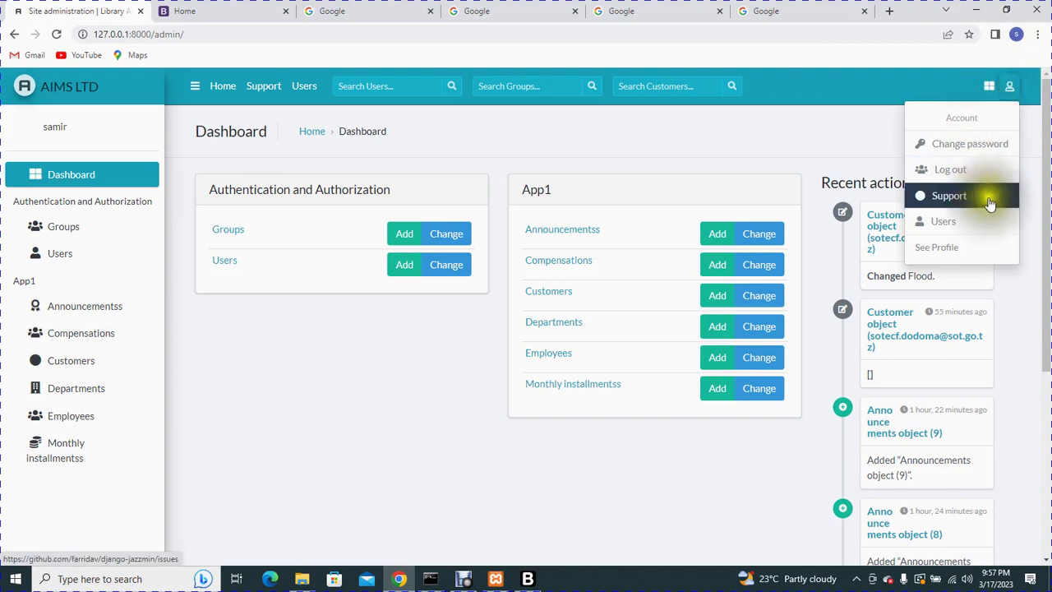
{"action": "left_click", "coordinate": [967, 175]}
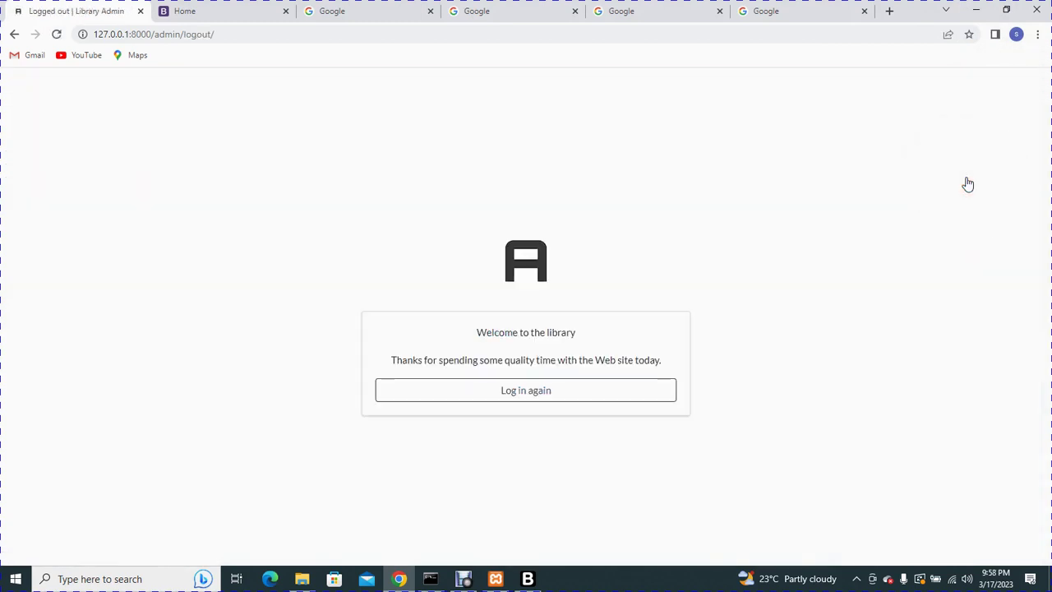
{"action": "left_click", "coordinate": [569, 394]}
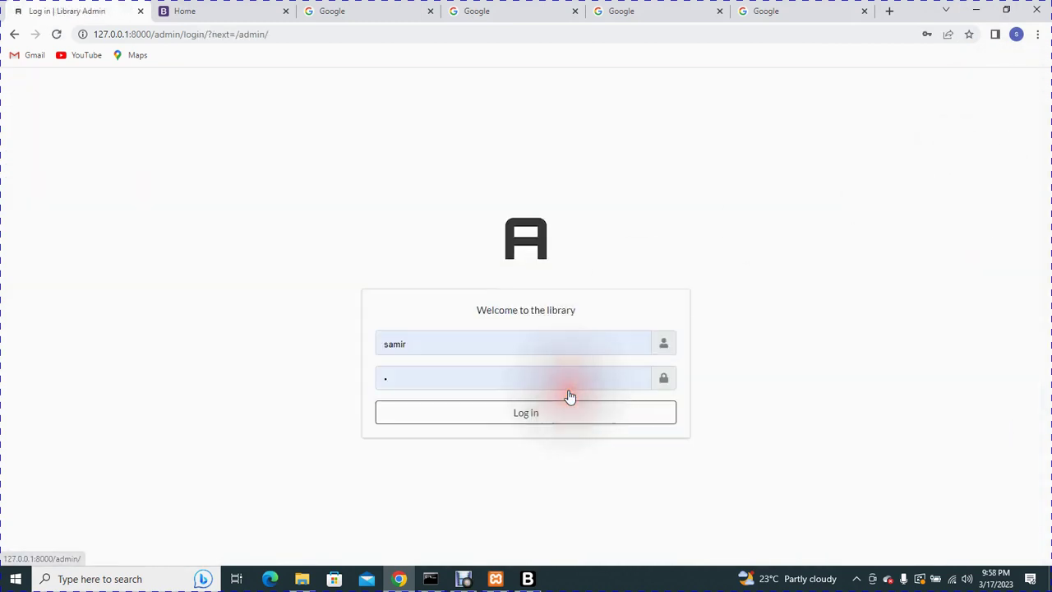
{"action": "left_click", "coordinate": [550, 421]}
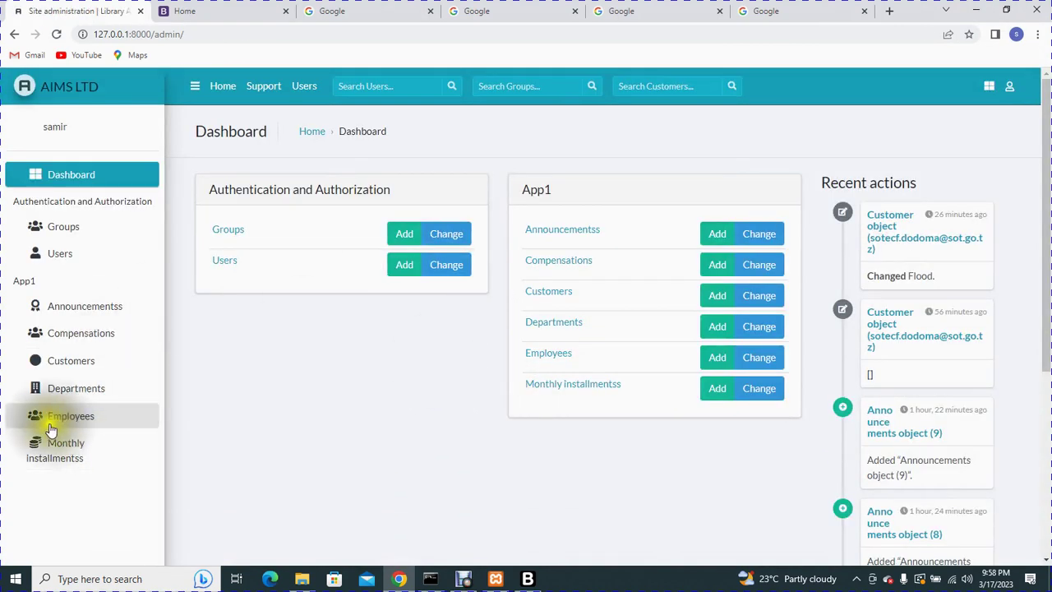
Step: Open the Customers list and review the Bent Out of Shape Jewelry record through its About text
{"action": "left_click", "coordinate": [56, 363]}
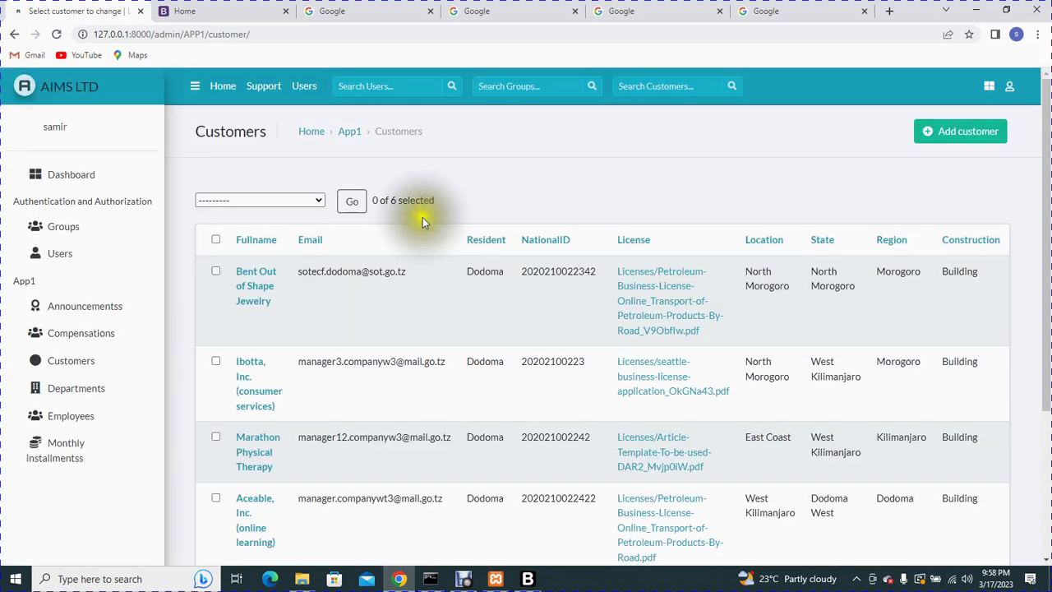
{"action": "scroll", "coordinate": [442, 354], "scroll_direction": "down", "scroll_amount": 1}
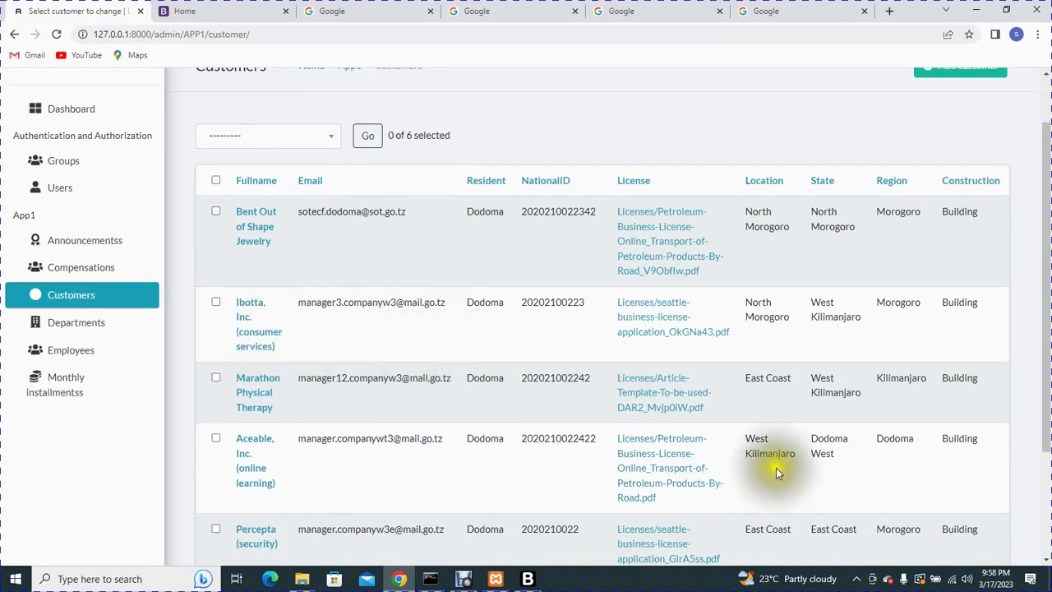
{"action": "left_click", "coordinate": [258, 215]}
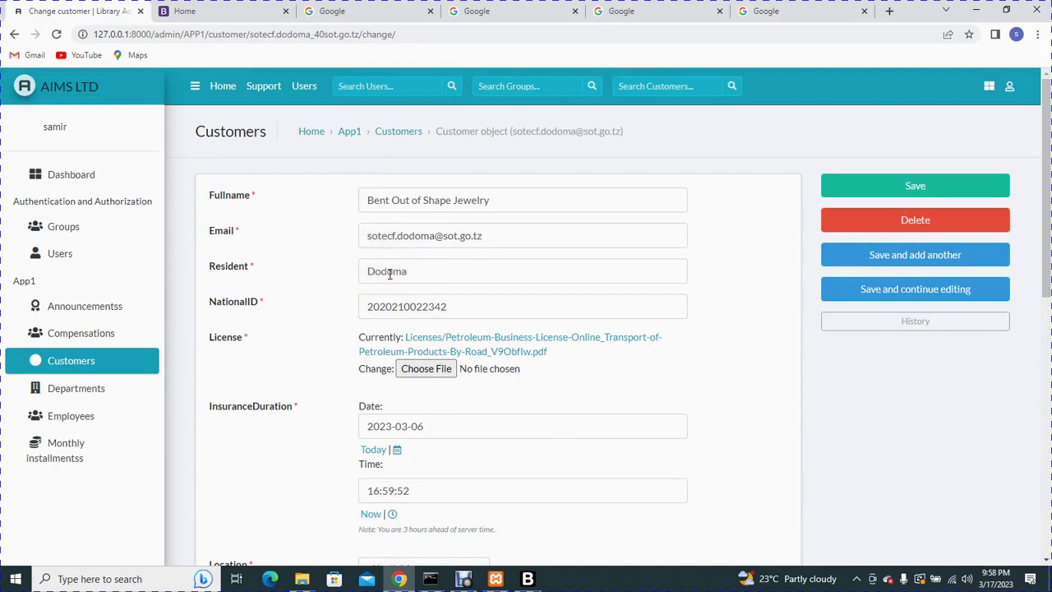
{"action": "left_click", "coordinate": [529, 200]}
{"action": "left_click", "coordinate": [523, 235]}
{"action": "scroll", "coordinate": [525, 301], "scroll_direction": "down", "scroll_amount": 1}
{"action": "scroll", "coordinate": [522, 320], "scroll_direction": "down", "scroll_amount": 2}
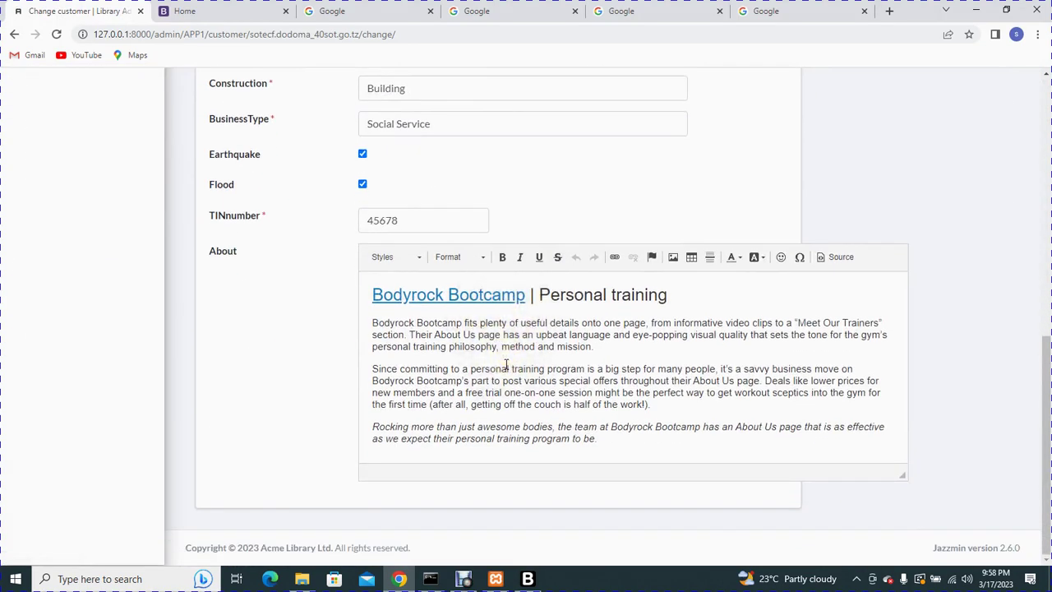
Step: Try to submit the application form that is open in the second browser tab
{"action": "left_click", "coordinate": [238, 6]}
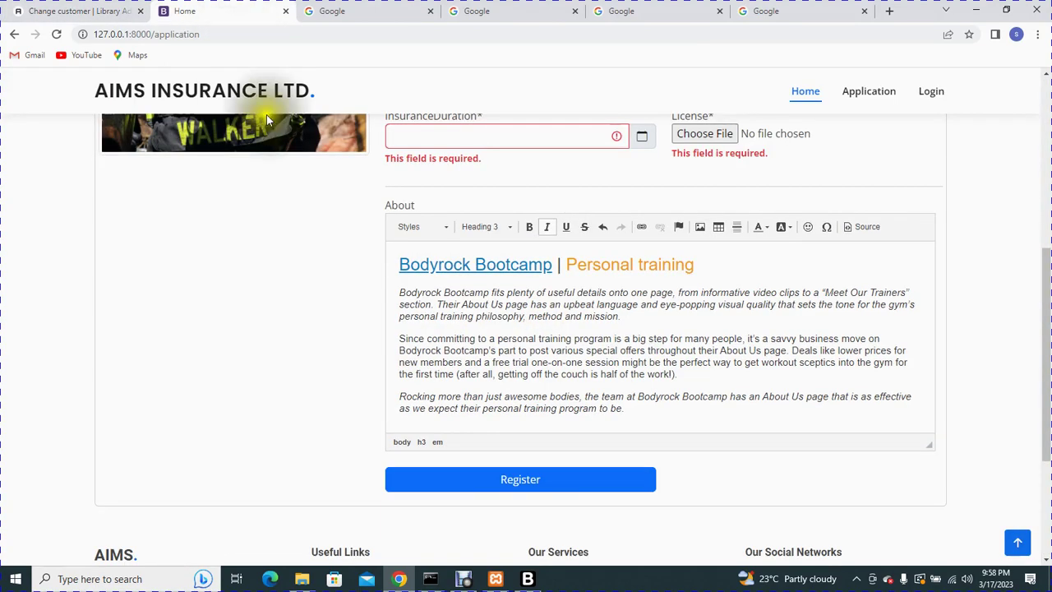
{"action": "scroll", "coordinate": [564, 312], "scroll_direction": "up", "scroll_amount": 5}
{"action": "scroll", "coordinate": [564, 312], "scroll_direction": "down", "scroll_amount": 4}
{"action": "scroll", "coordinate": [557, 319], "scroll_direction": "down", "scroll_amount": 3}
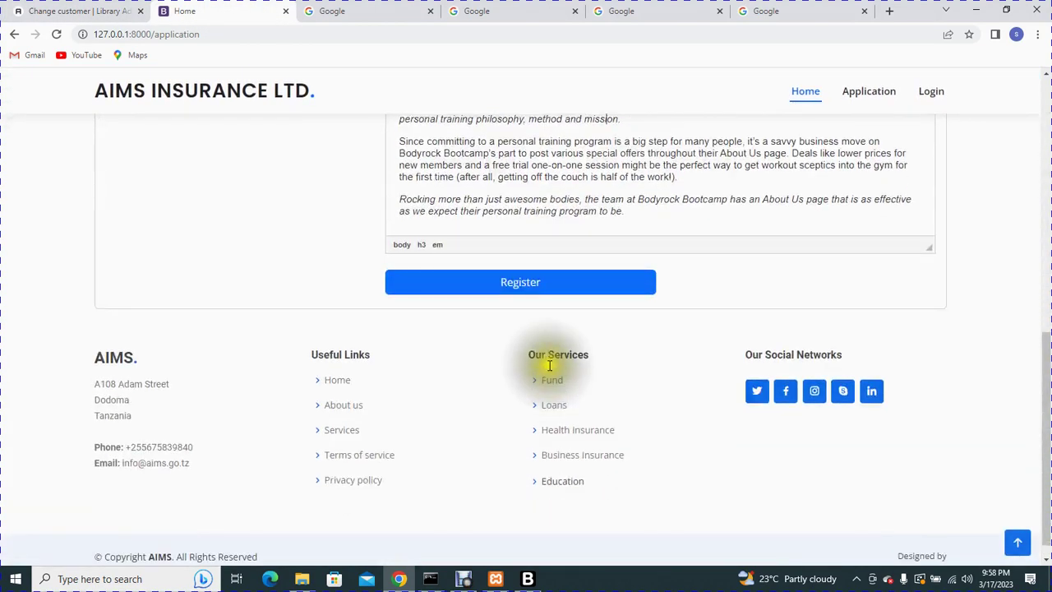
{"action": "left_click", "coordinate": [512, 286]}
Step: Return to the Bent Out of Shape Jewelry customer record, review its fields and save it
{"action": "left_click", "coordinate": [39, 6]}
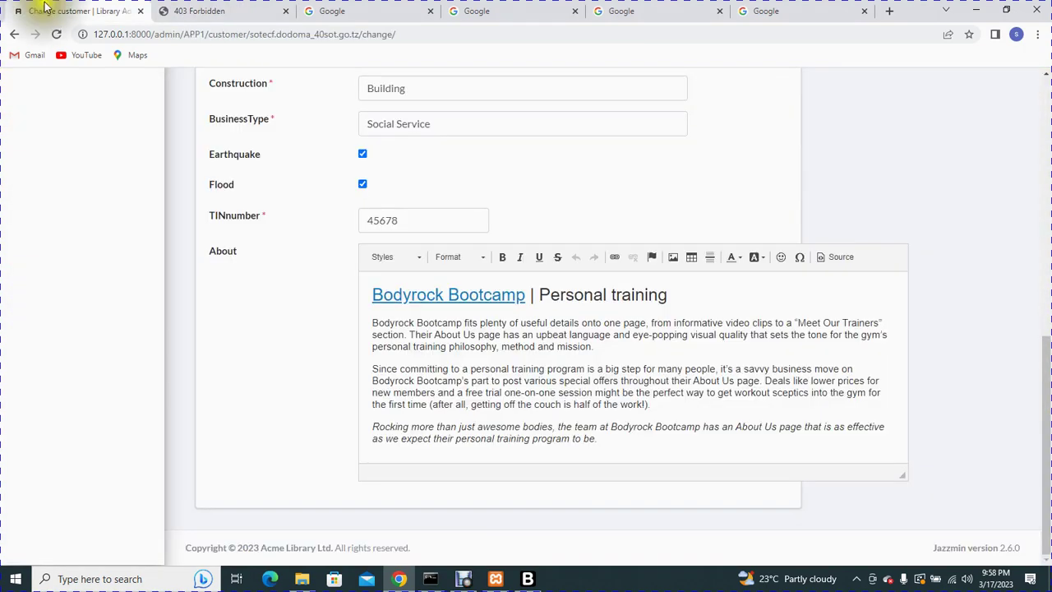
{"action": "scroll", "coordinate": [514, 401], "scroll_direction": "up", "scroll_amount": 3}
{"action": "scroll", "coordinate": [521, 405], "scroll_direction": "down", "scroll_amount": 2}
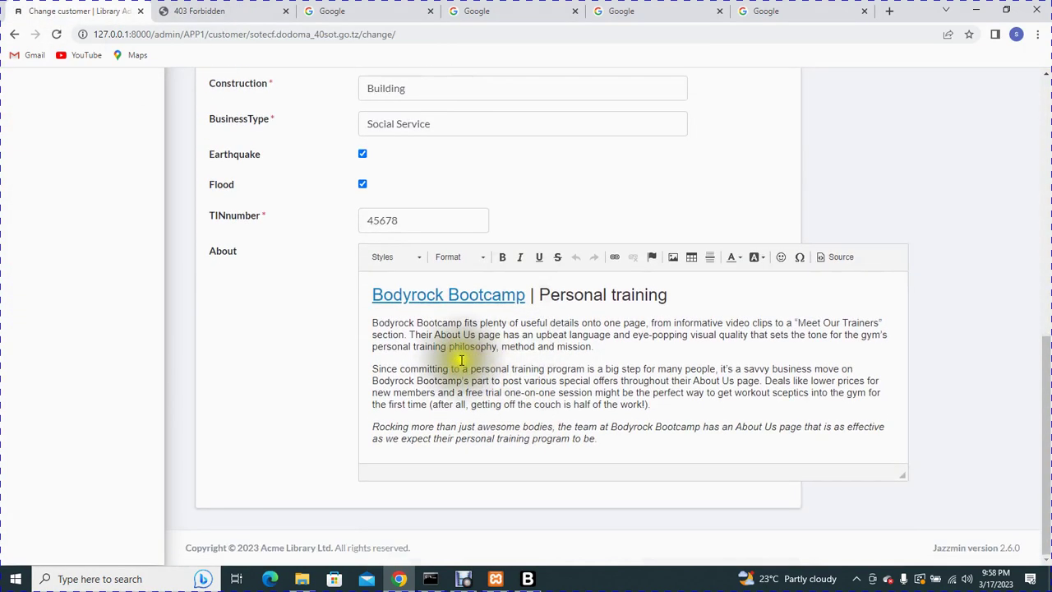
{"action": "scroll", "coordinate": [482, 362], "scroll_direction": "up", "scroll_amount": 12}
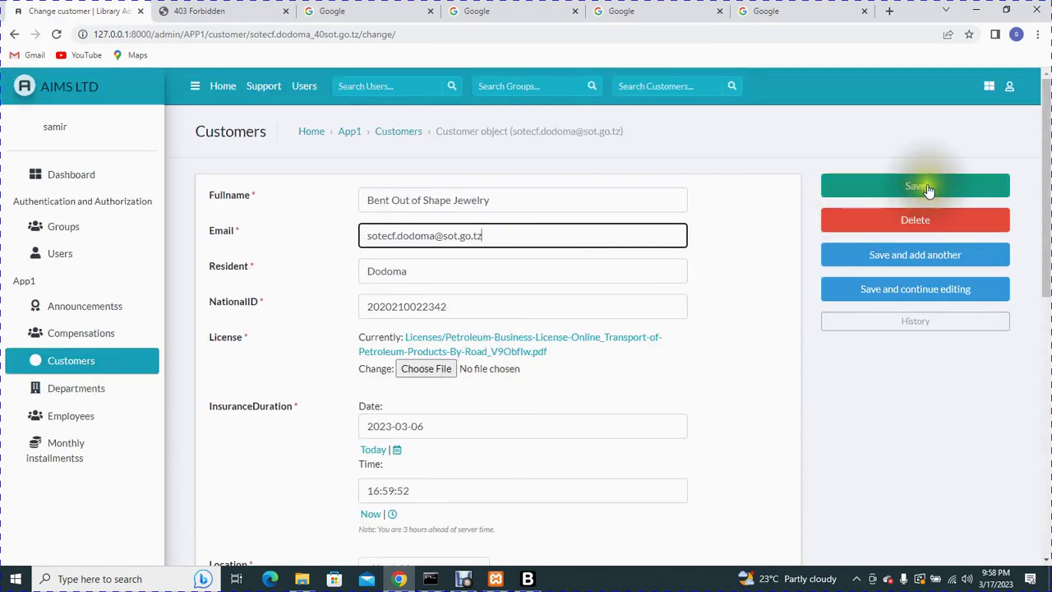
{"action": "left_click", "coordinate": [925, 189]}
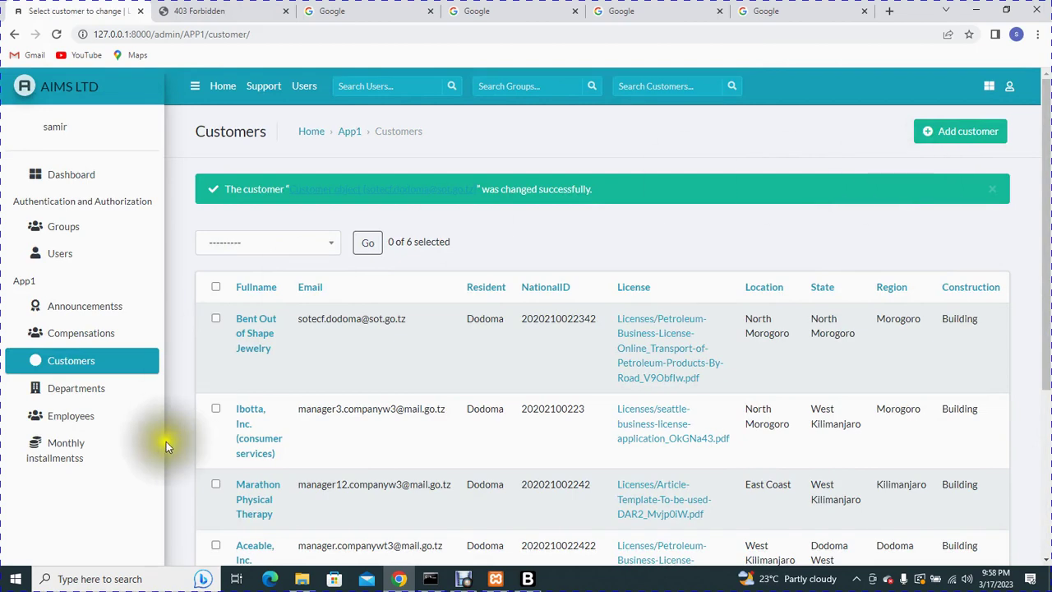
Step: View the Departments, Employees and Compensations lists in the admin site
{"action": "left_click", "coordinate": [78, 390]}
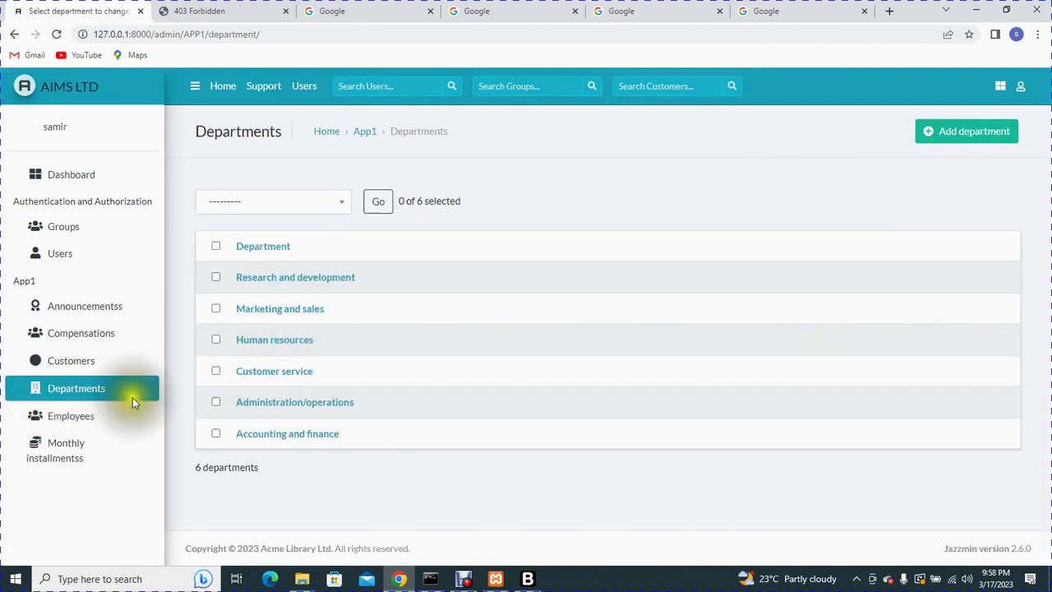
{"action": "left_click", "coordinate": [67, 416]}
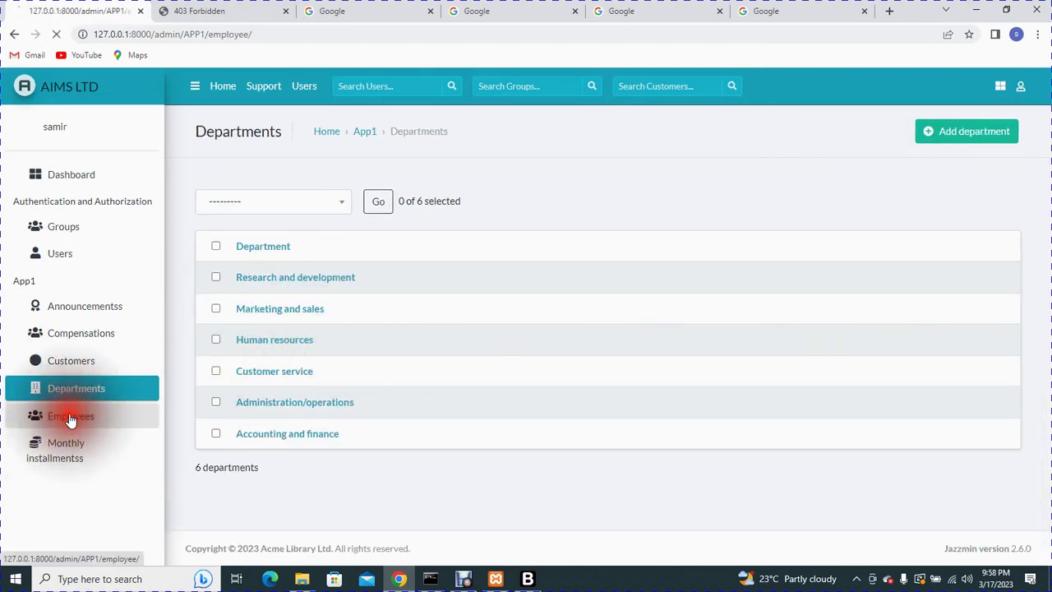
{"action": "left_click", "coordinate": [85, 334]}
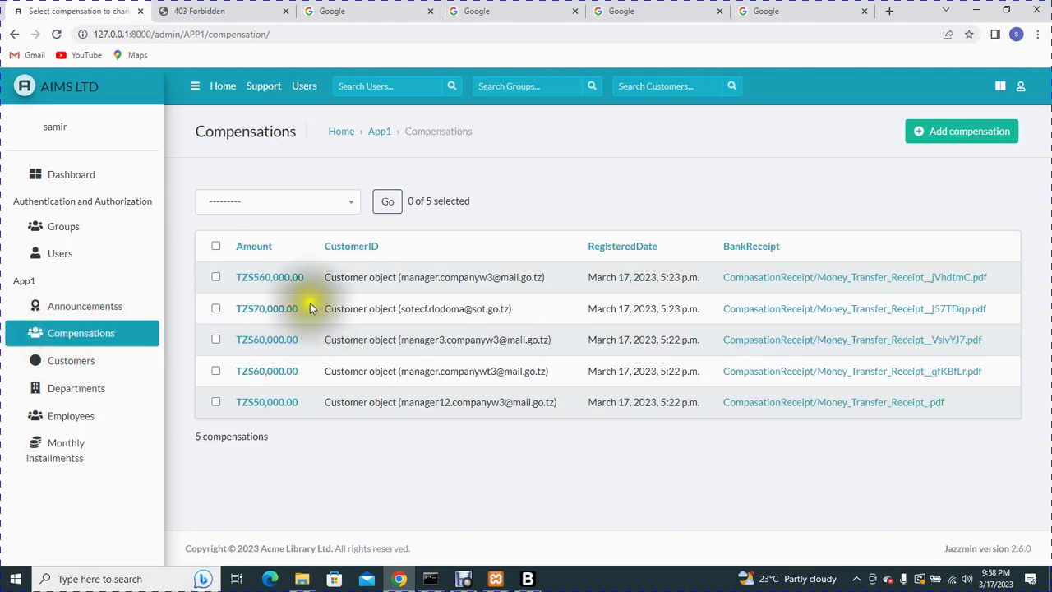
Step: Start a new compensation entry and set its amount currency to US Dollar
{"action": "left_click", "coordinate": [953, 136]}
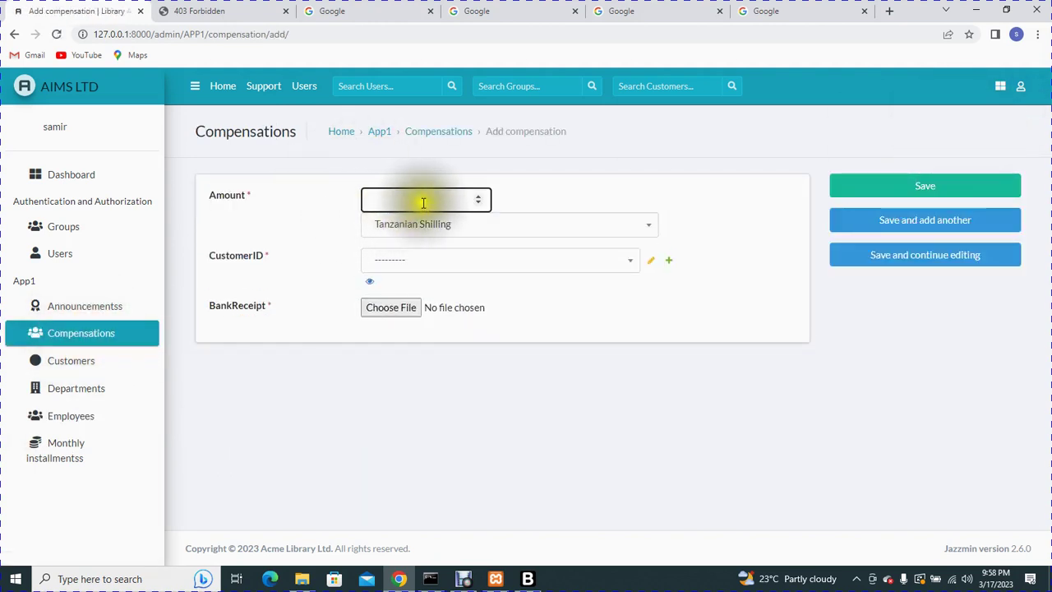
{"action": "left_click", "coordinate": [466, 236]}
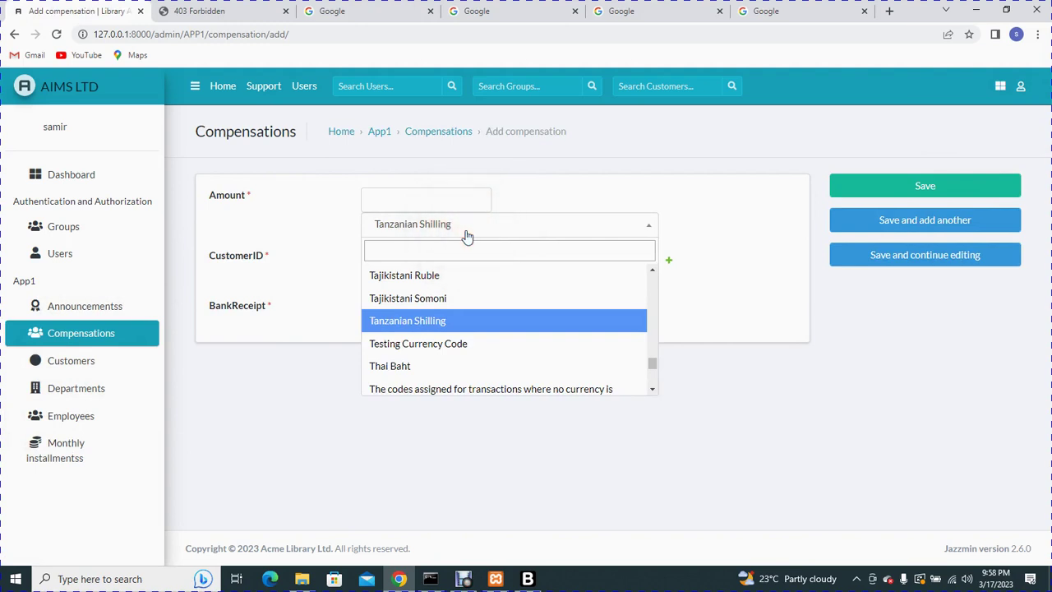
{"action": "scroll", "coordinate": [437, 327], "scroll_direction": "down", "scroll_amount": 5}
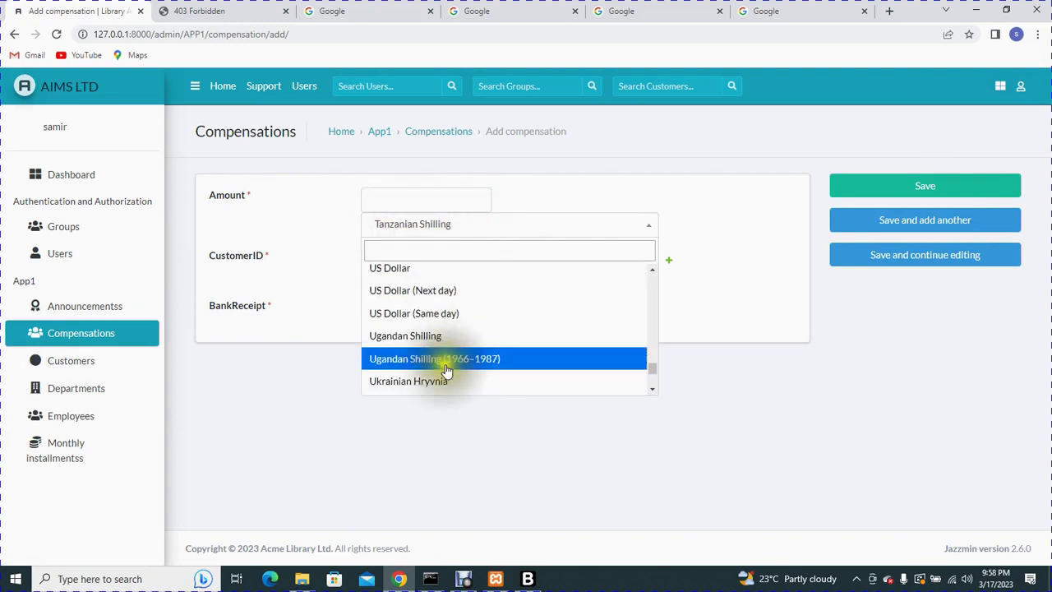
{"action": "scroll", "coordinate": [437, 326], "scroll_direction": "up", "scroll_amount": 1}
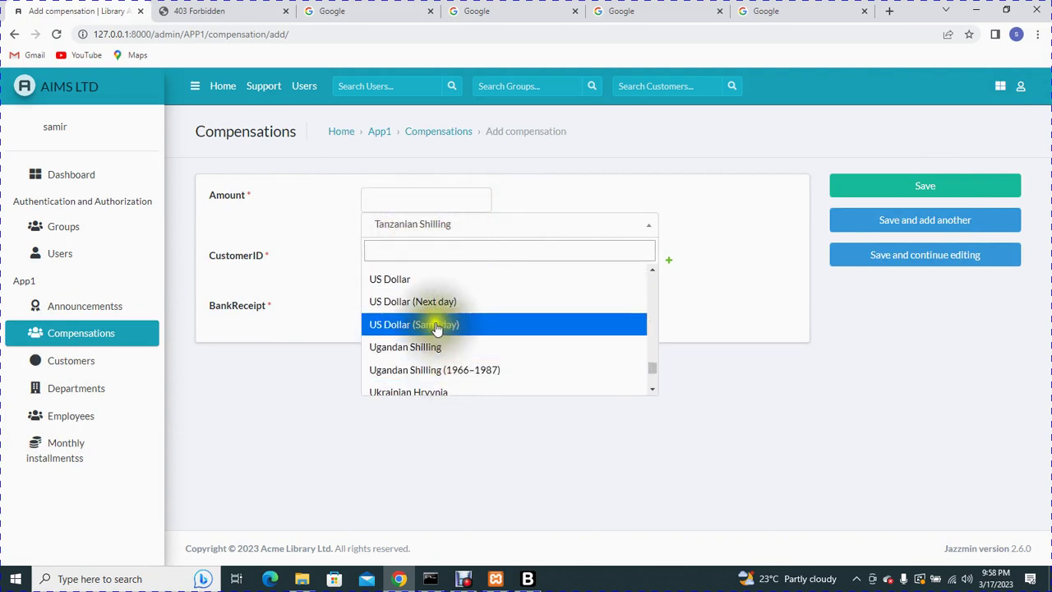
{"action": "left_click", "coordinate": [397, 279]}
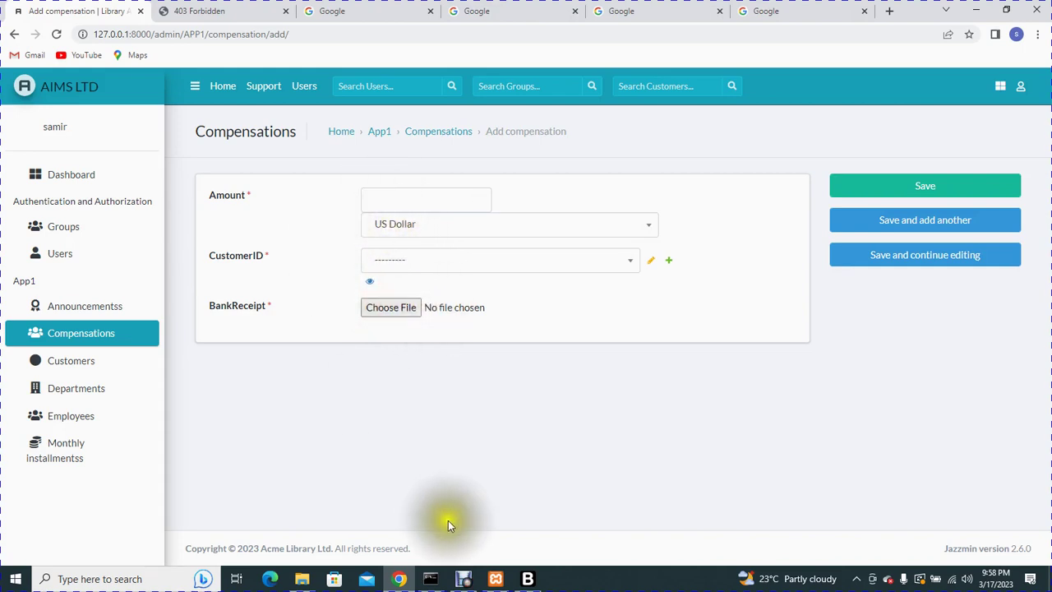
Step: Open phpMyAdmin from the XAMPP Control Panel and view the aims database's table structure
{"action": "left_click", "coordinate": [496, 579]}
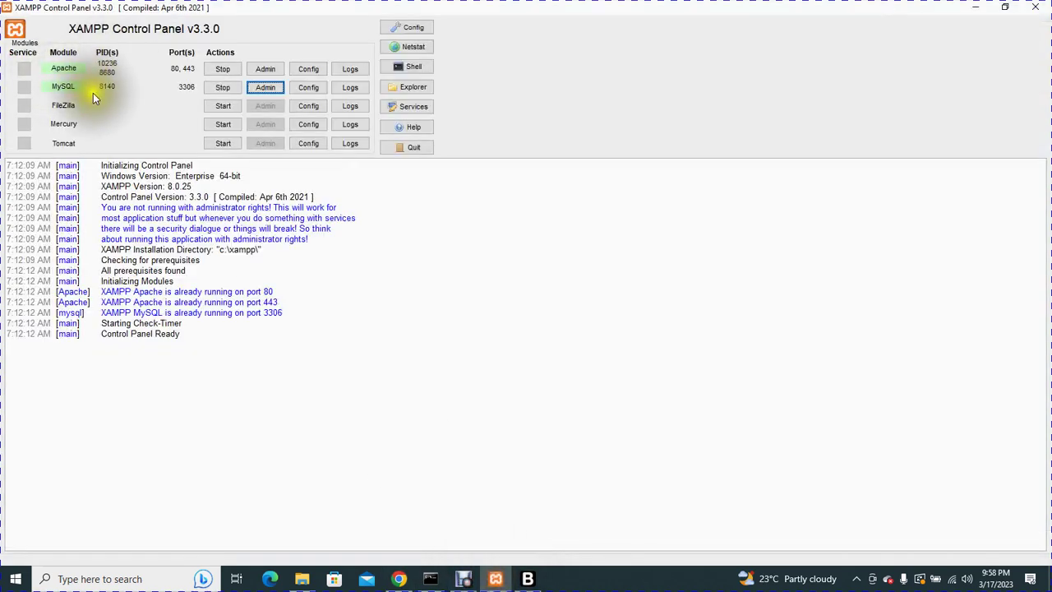
{"action": "left_click", "coordinate": [262, 89]}
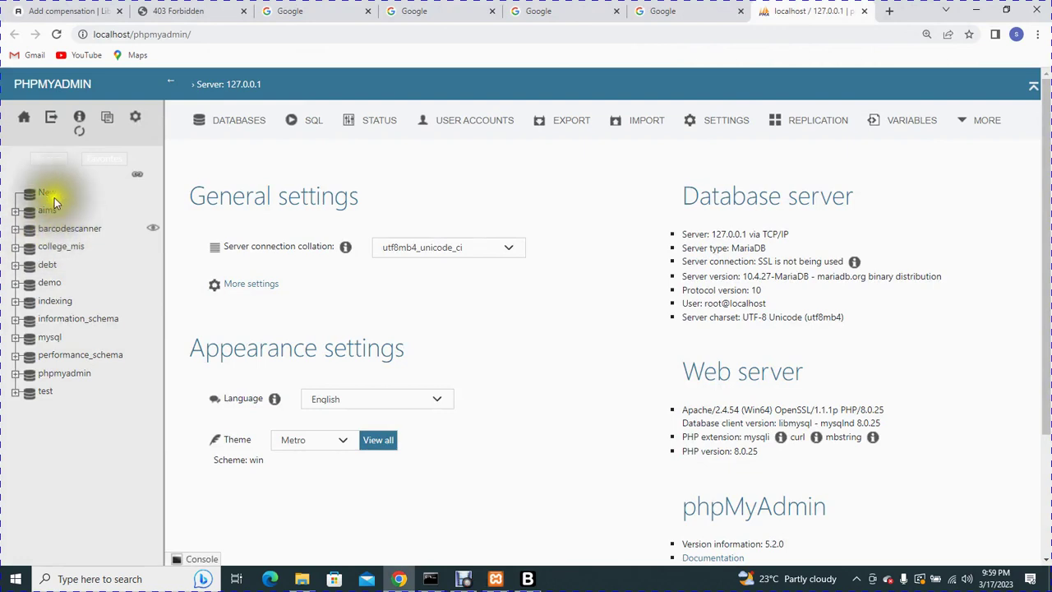
{"action": "left_click", "coordinate": [49, 212]}
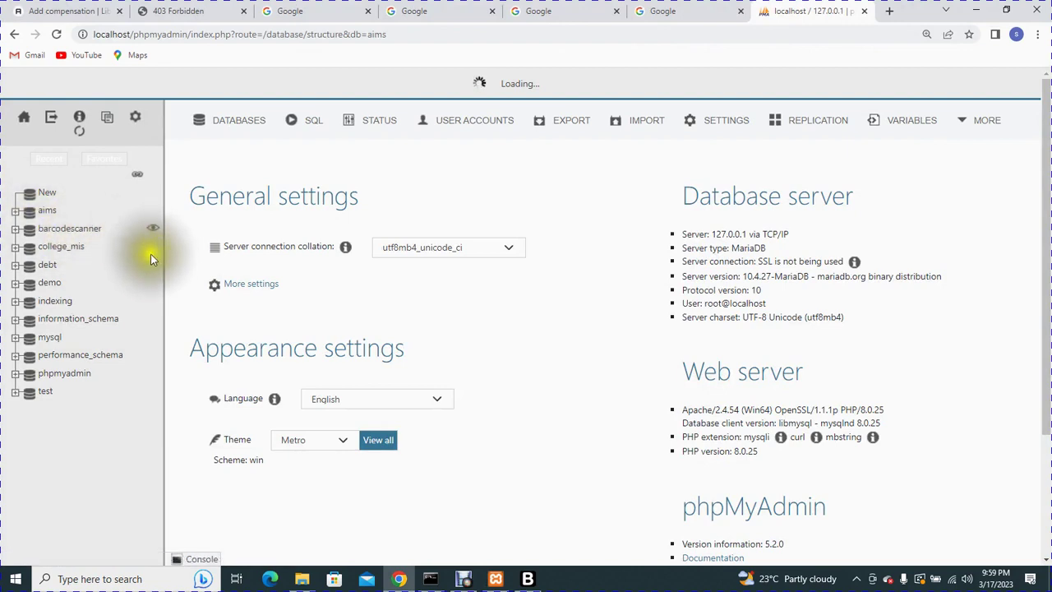
{"action": "left_click", "coordinate": [70, 10]}
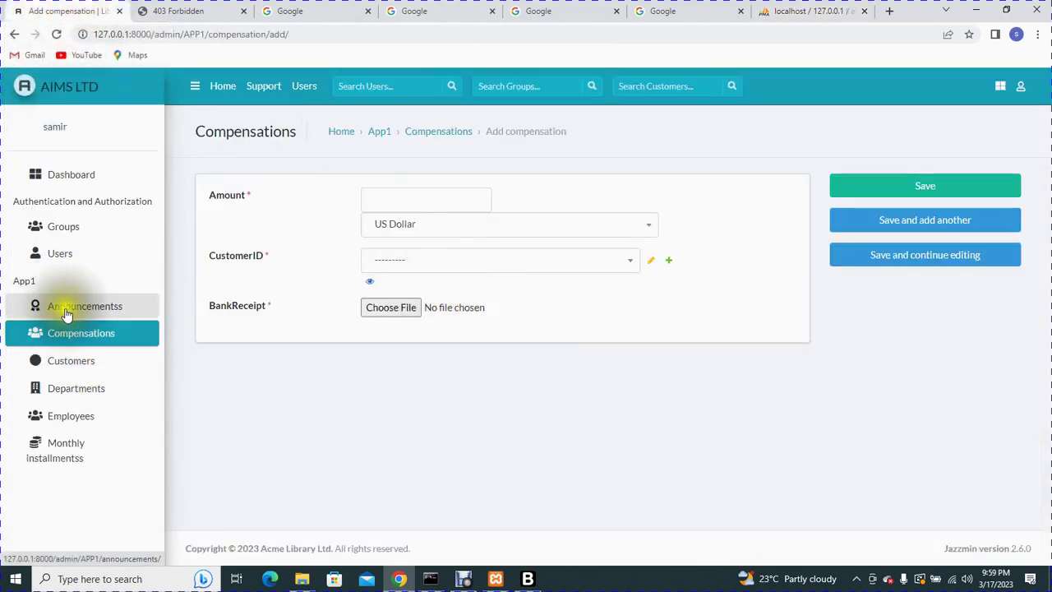
{"action": "left_click", "coordinate": [791, 8]}
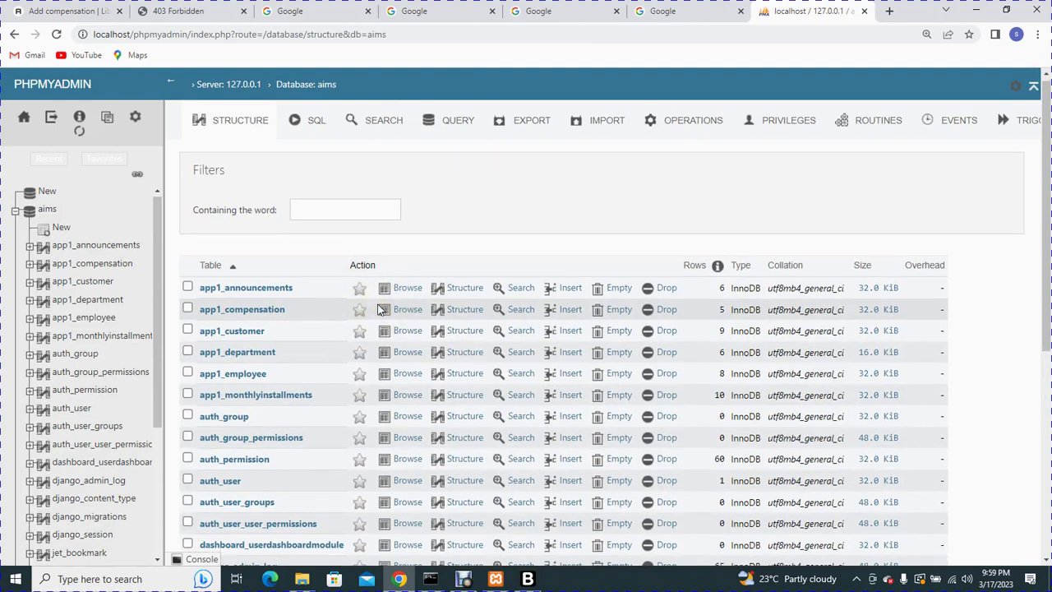
Step: Look through the full table list of the aims database
{"action": "scroll", "coordinate": [357, 397], "scroll_direction": "down", "scroll_amount": 3}
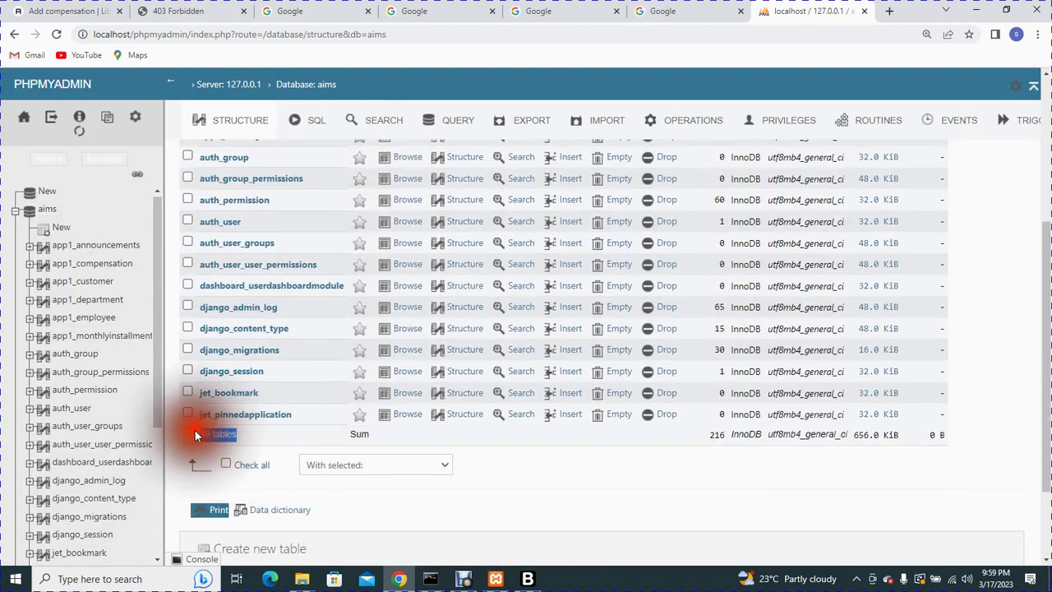
{"action": "scroll", "coordinate": [200, 418], "scroll_direction": "up", "scroll_amount": 3}
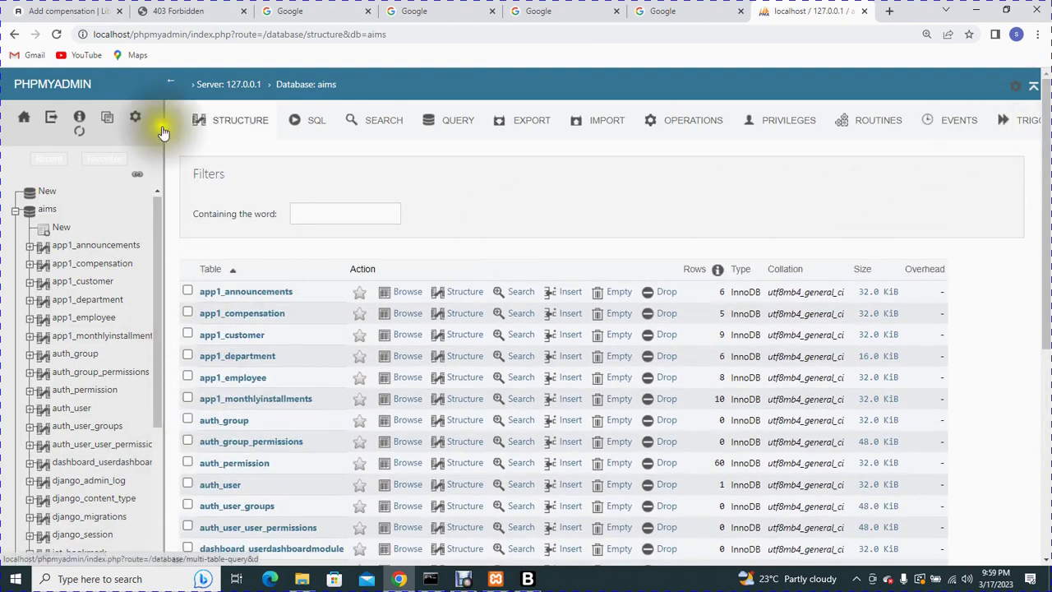
{"action": "left_click", "coordinate": [45, 212]}
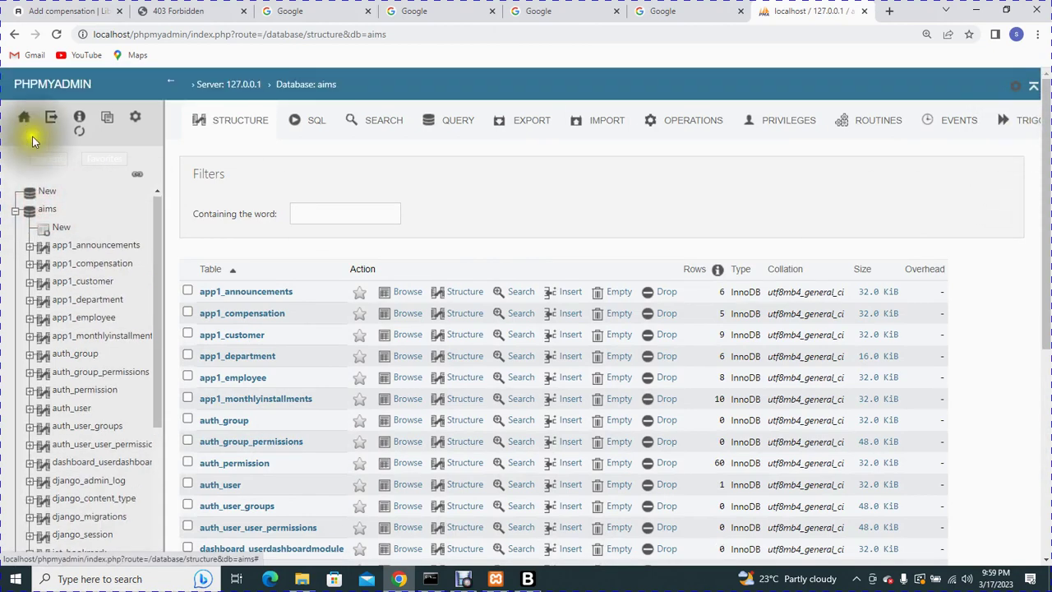
{"action": "left_click", "coordinate": [47, 215]}
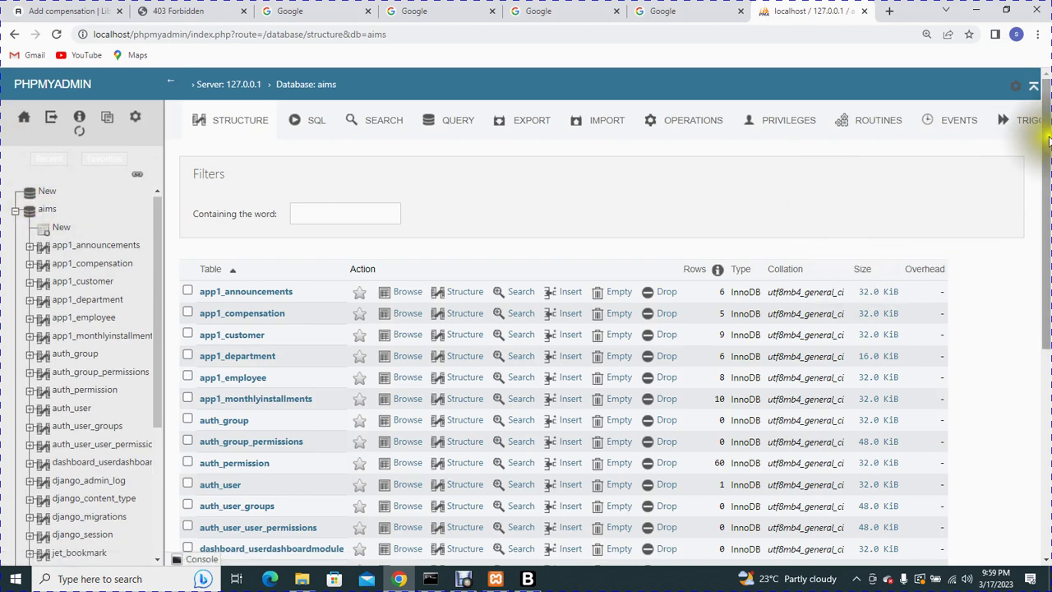
Step: Open the aims database's Designer view and examine the diagram of its tables and relationships
{"action": "key", "text": "ctrl+minus"}
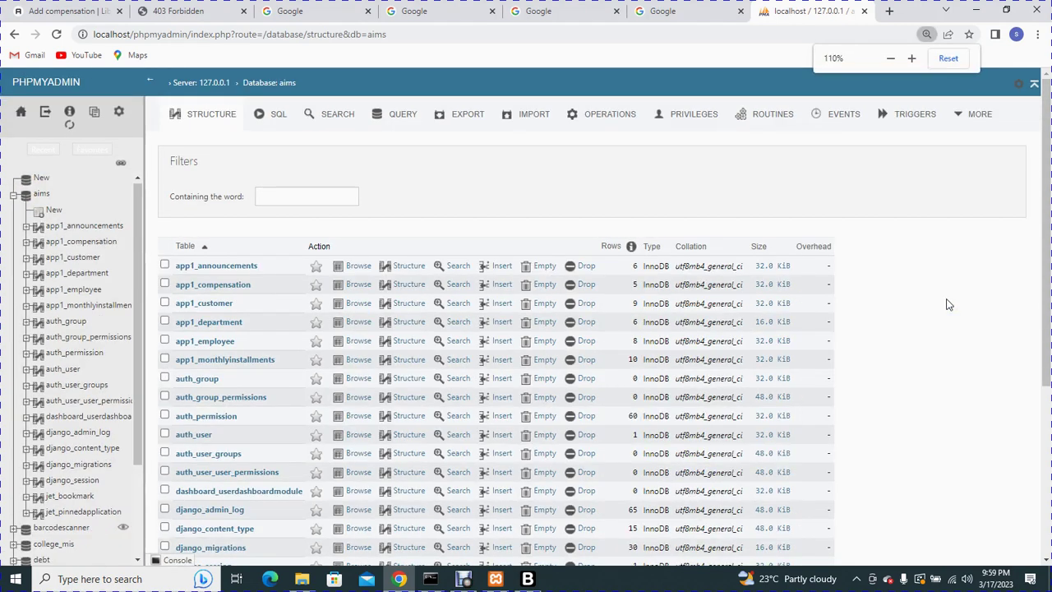
{"action": "left_click", "coordinate": [973, 117]}
{"action": "left_click", "coordinate": [917, 182]}
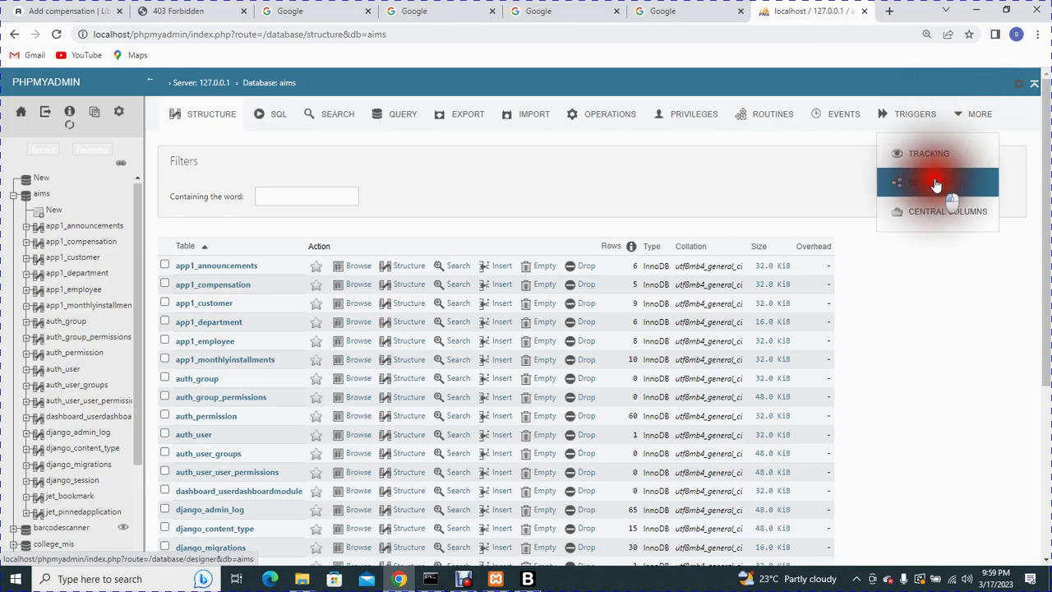
{"action": "key", "text": "ctrl+plus"}
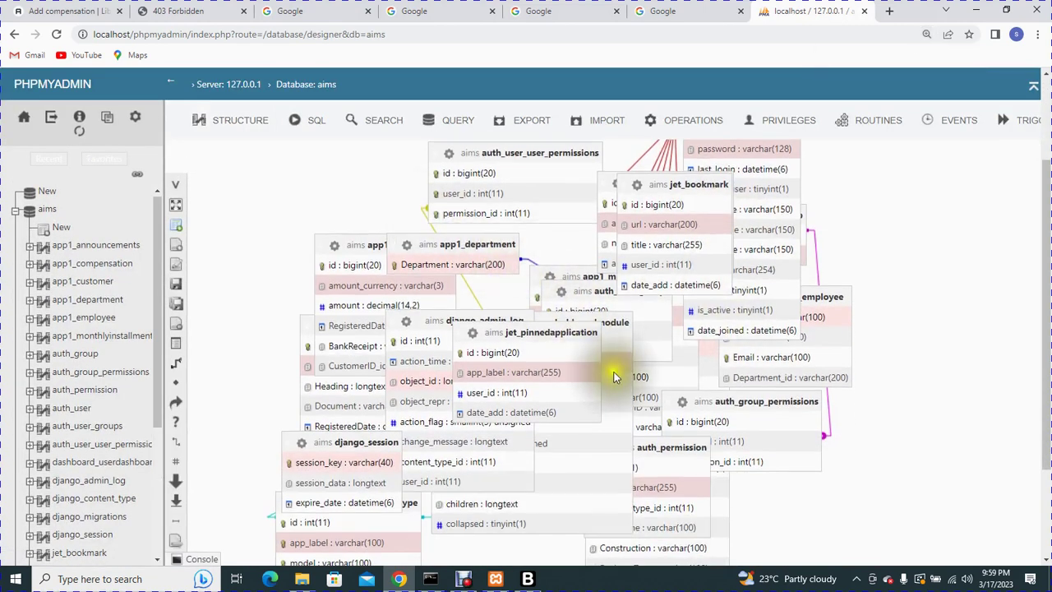
{"action": "scroll", "coordinate": [493, 387], "scroll_direction": "down", "scroll_amount": 3}
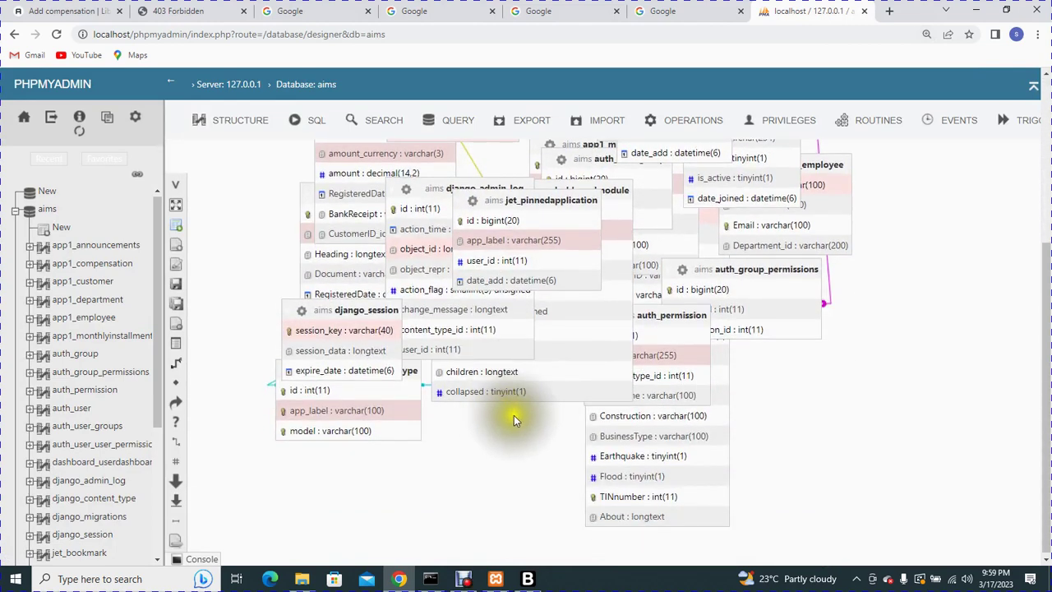
{"action": "scroll", "coordinate": [633, 479], "scroll_direction": "up", "scroll_amount": 2}
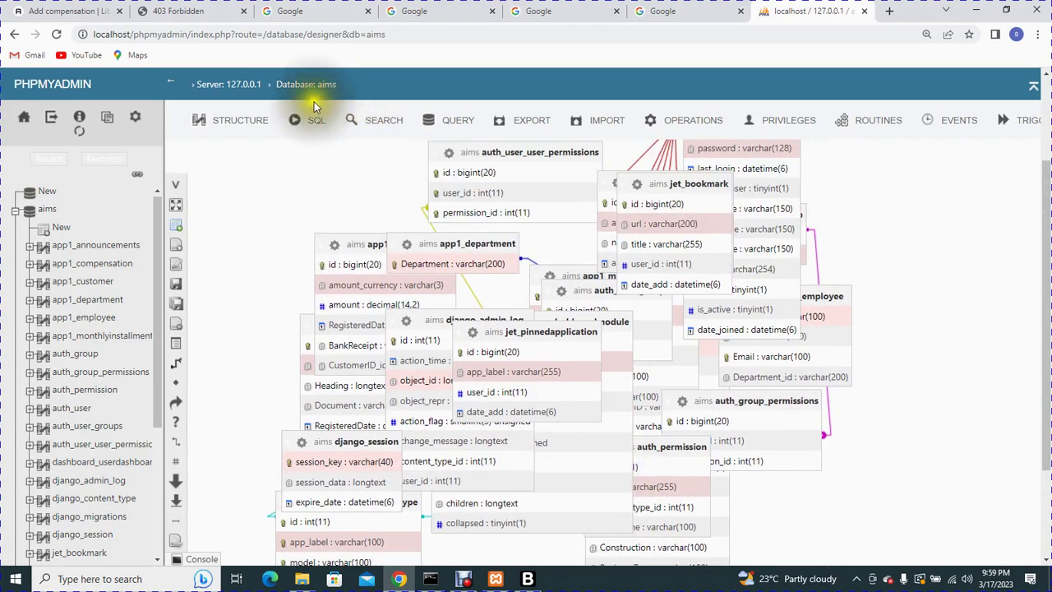
Step: Return to the new compensation entry in the admin site, set its amount to 554545 and assign the second listed customer
{"action": "left_click", "coordinate": [66, 10]}
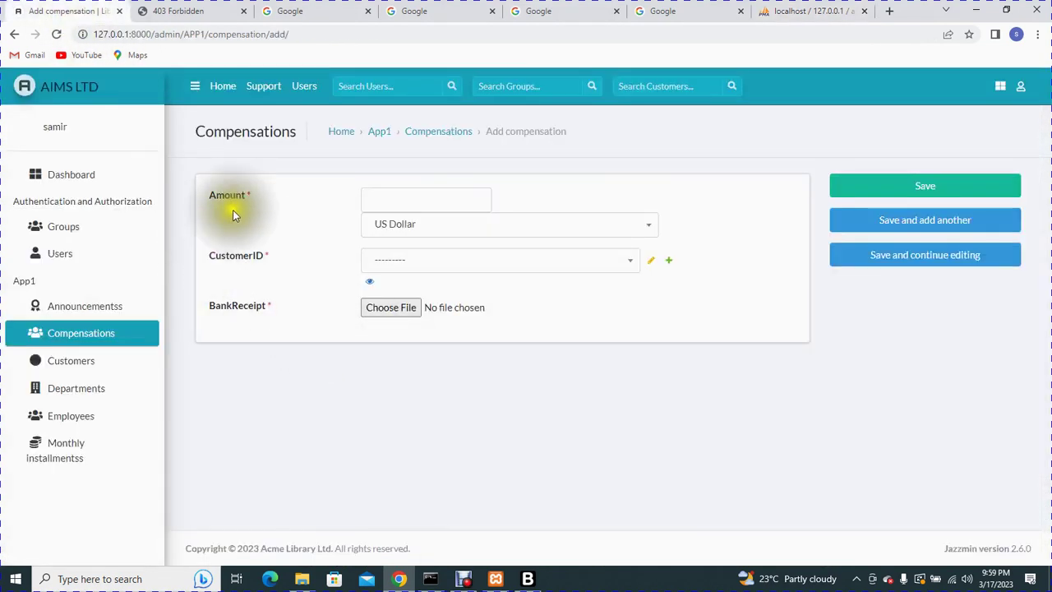
{"action": "left_click", "coordinate": [452, 197]}
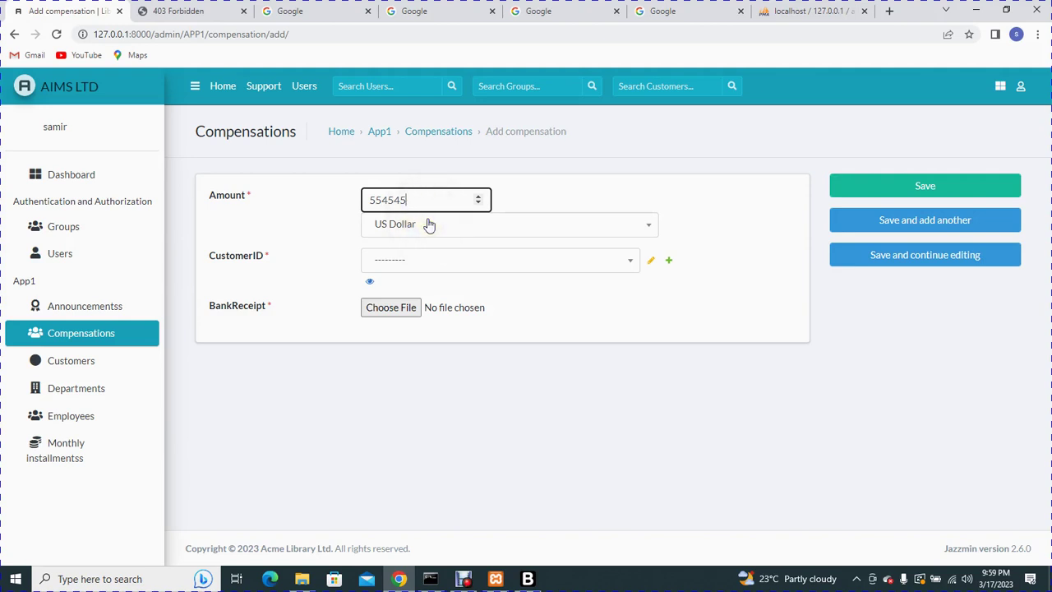
{"action": "left_click", "coordinate": [444, 257]}
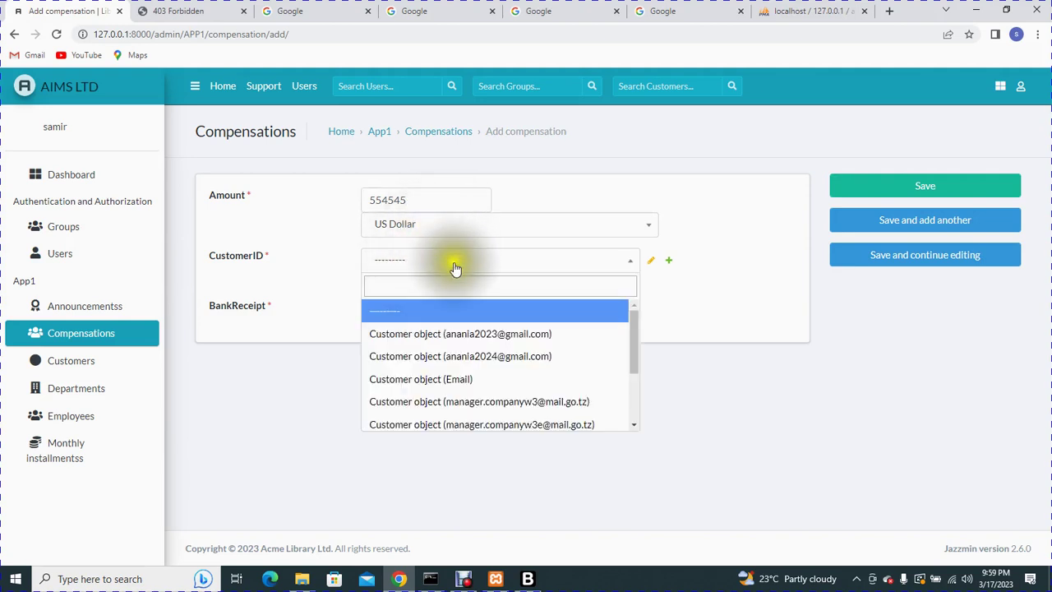
{"action": "left_click", "coordinate": [456, 356]}
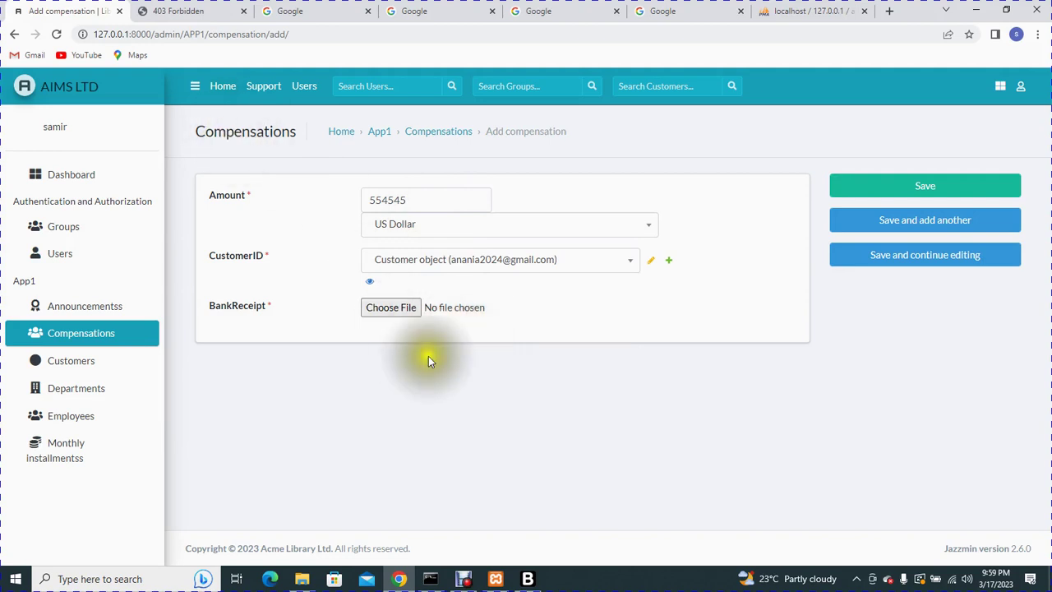
Step: Recheck the customer choice against the database diagram and try to save the compensation without a bank receipt
{"action": "left_click", "coordinate": [427, 258]}
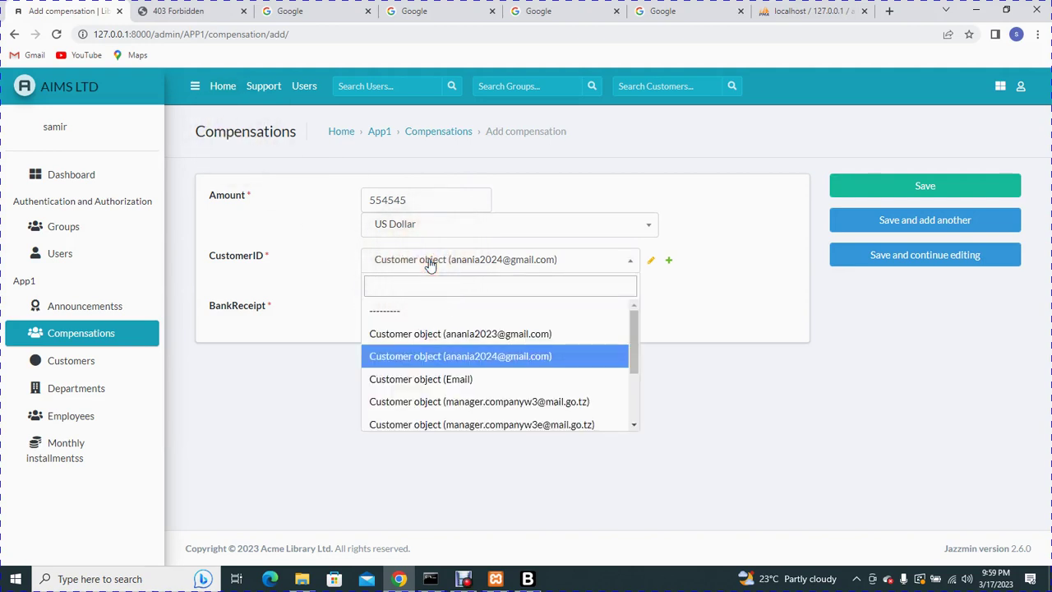
{"action": "left_click", "coordinate": [782, 8]}
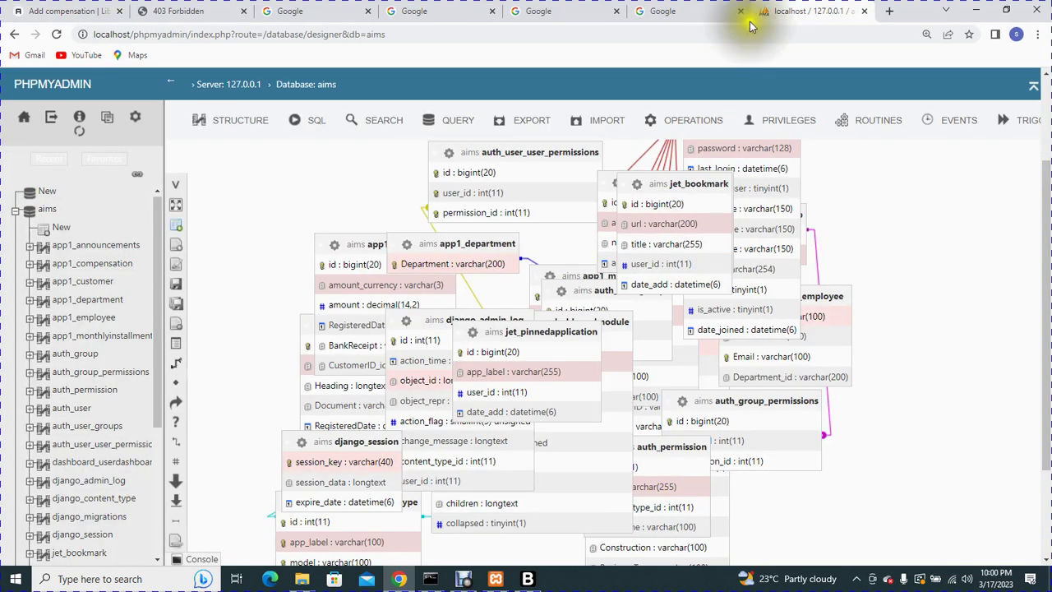
{"action": "left_click", "coordinate": [115, 9]}
{"action": "left_click", "coordinate": [470, 351]}
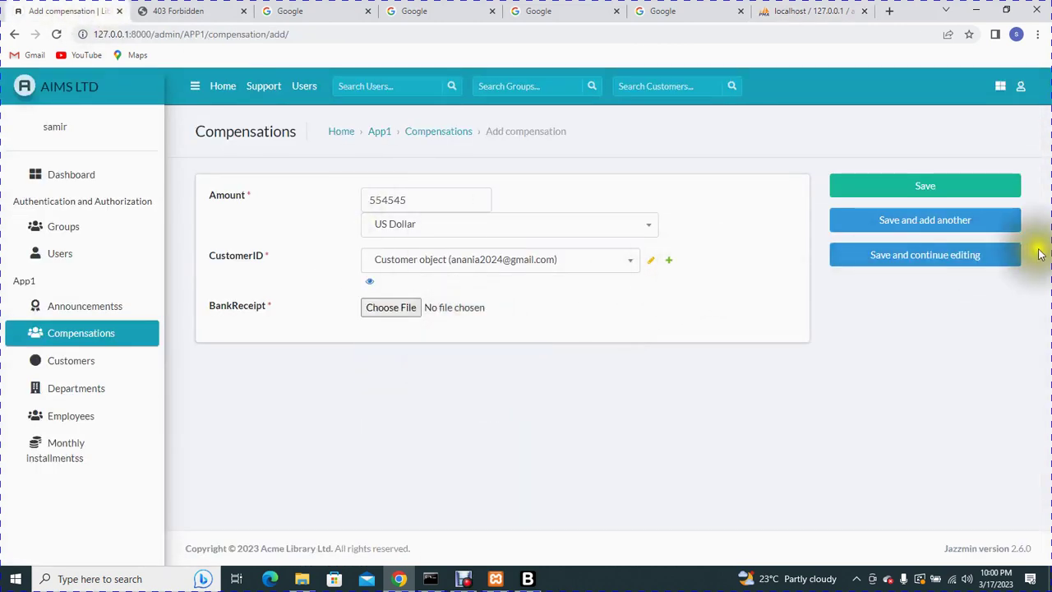
{"action": "left_click", "coordinate": [935, 184]}
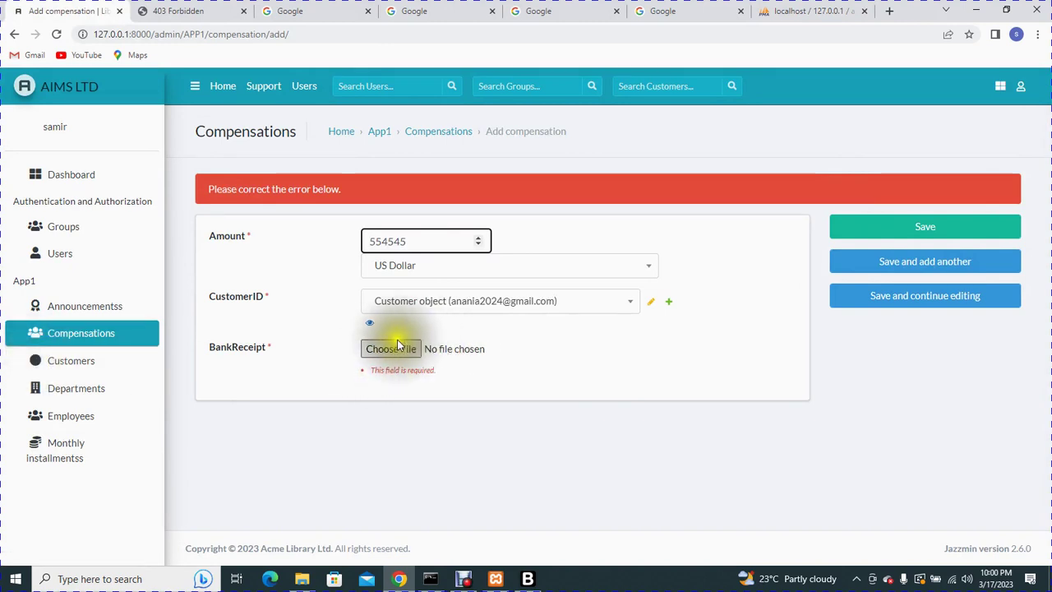
Step: View the announcements list in the admin site and the announcements table on the public home page at 127.0.0.1:8000
{"action": "left_click", "coordinate": [74, 306]}
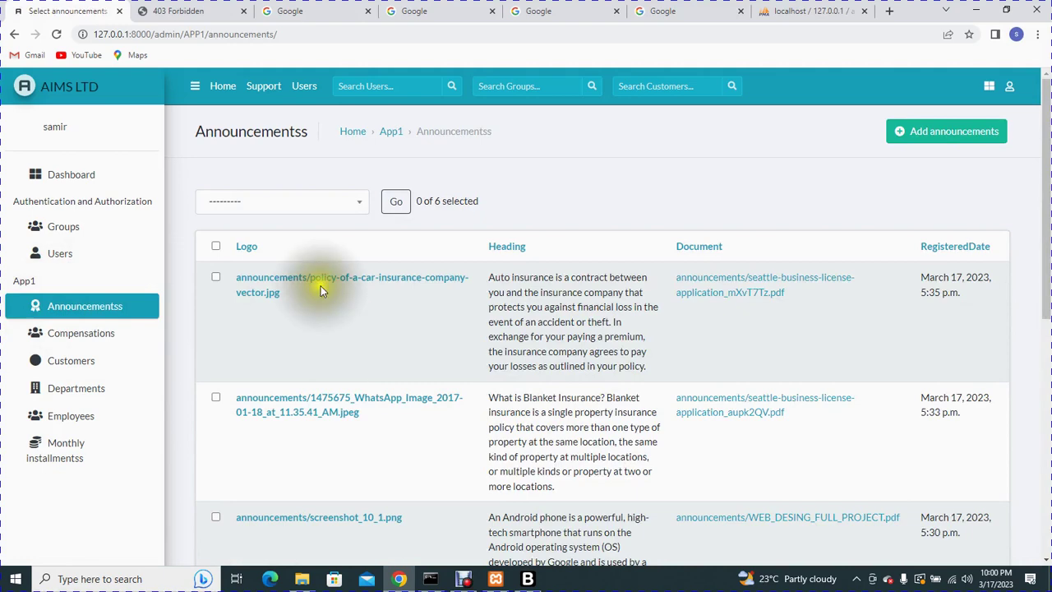
{"action": "left_click", "coordinate": [170, 12]}
{"action": "left_click", "coordinate": [152, 34]}
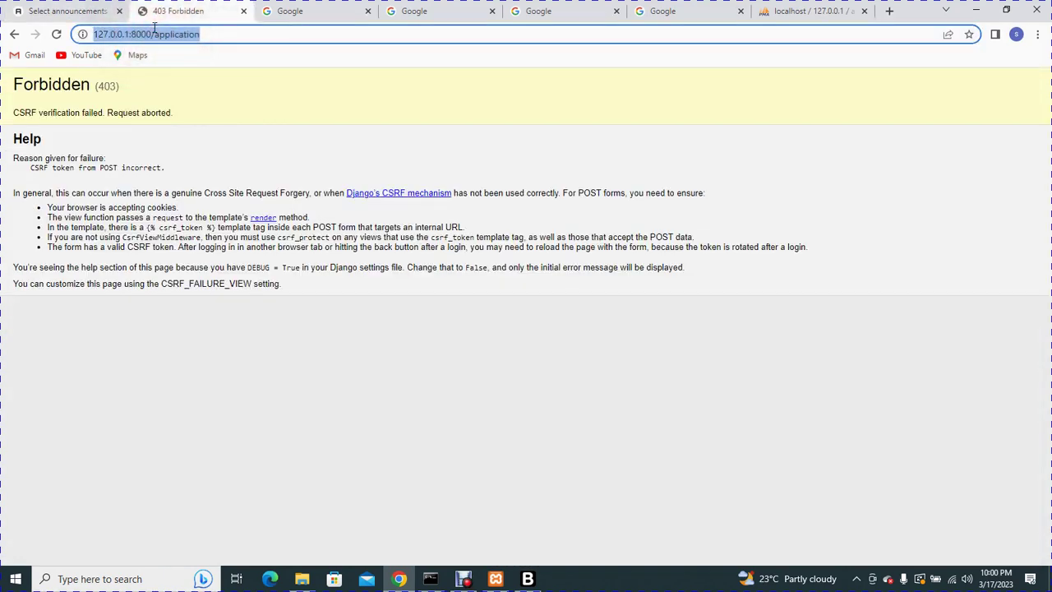
{"action": "type", "text": "1"}
{"action": "key", "text": "Return"}
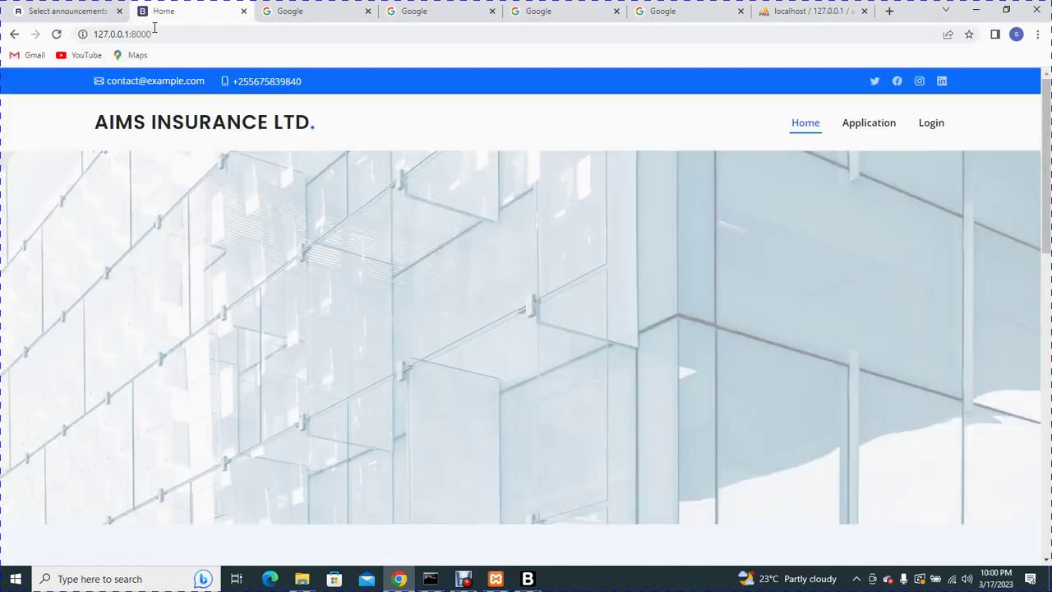
{"action": "scroll", "coordinate": [322, 199], "scroll_direction": "down", "scroll_amount": 5}
{"action": "scroll", "coordinate": [419, 261], "scroll_direction": "down", "scroll_amount": 2}
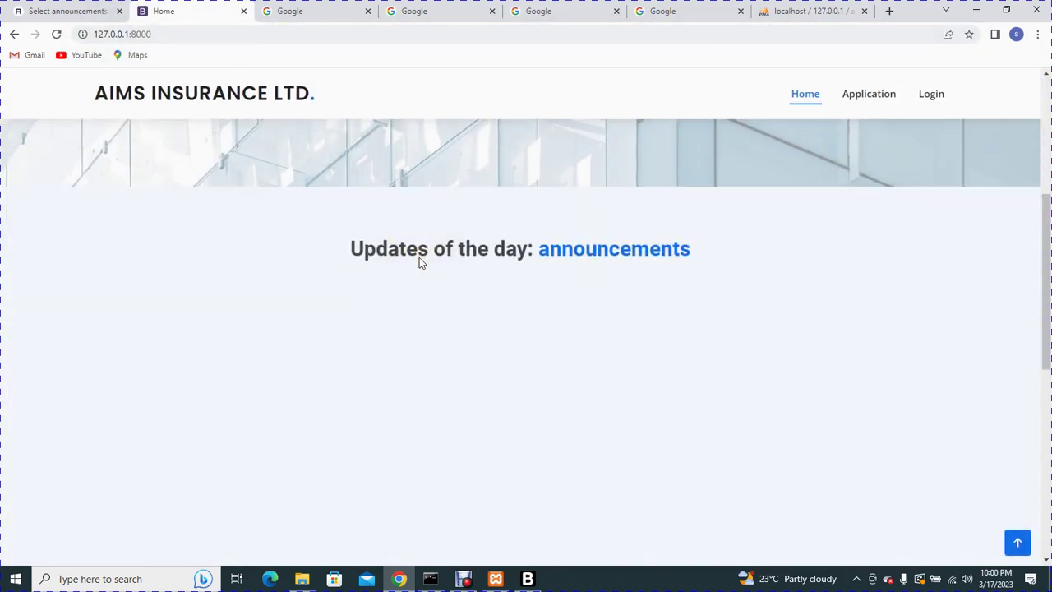
{"action": "scroll", "coordinate": [419, 263], "scroll_direction": "down", "scroll_amount": 1}
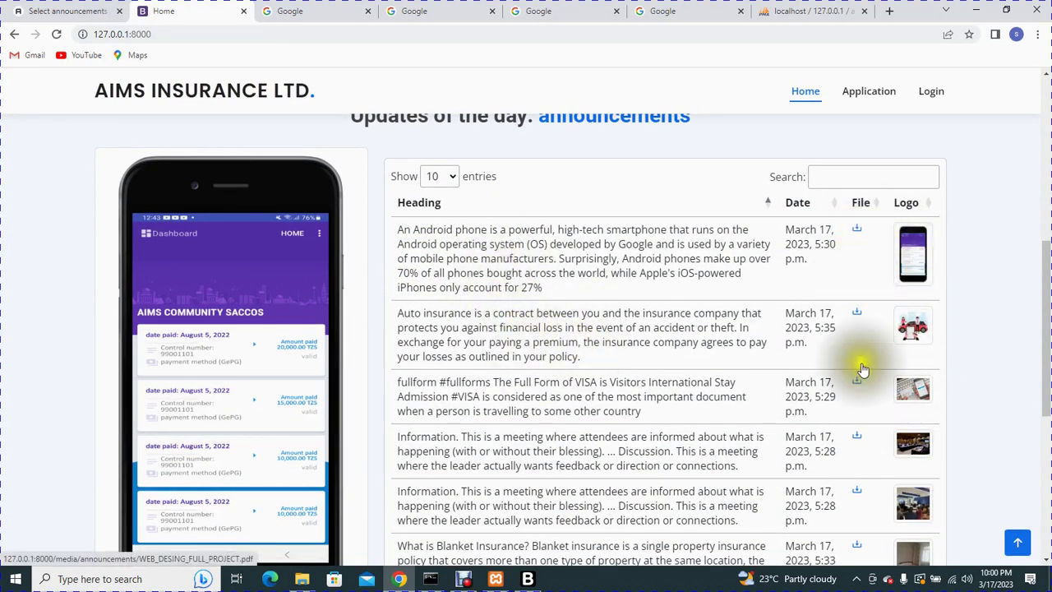
Step: Start a new announcement in the admin site and paste the copied Bodyrock Bootcamp text as its heading
{"action": "left_click", "coordinate": [69, 9]}
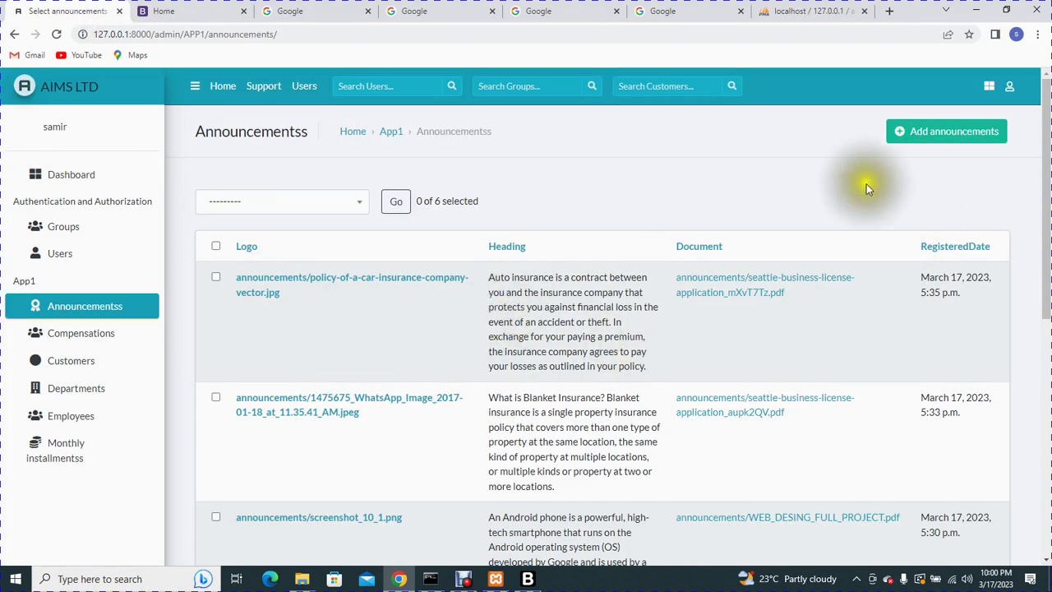
{"action": "left_click", "coordinate": [935, 130]}
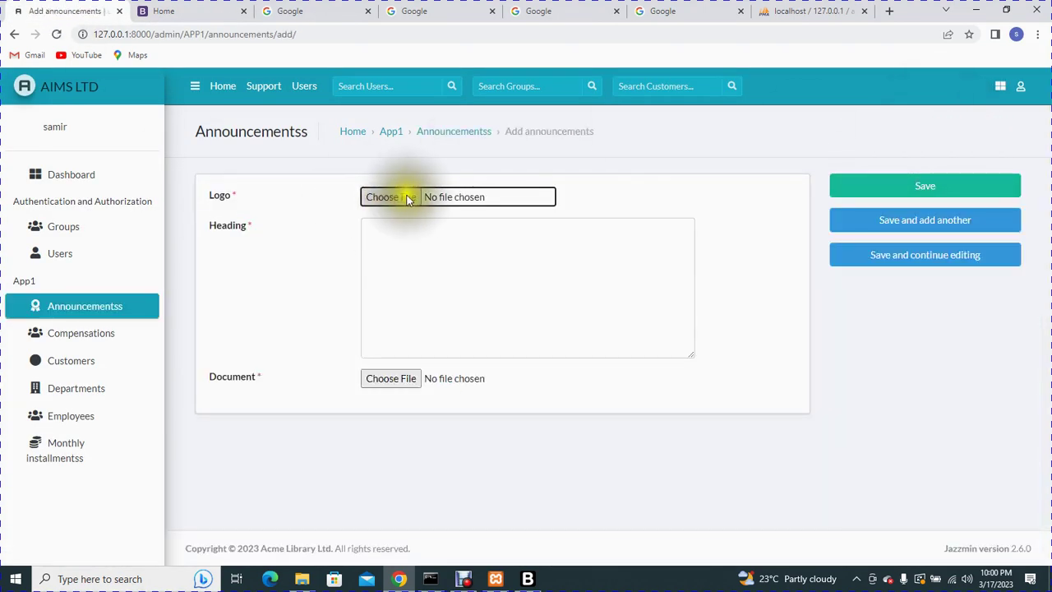
{"action": "left_click", "coordinate": [419, 263]}
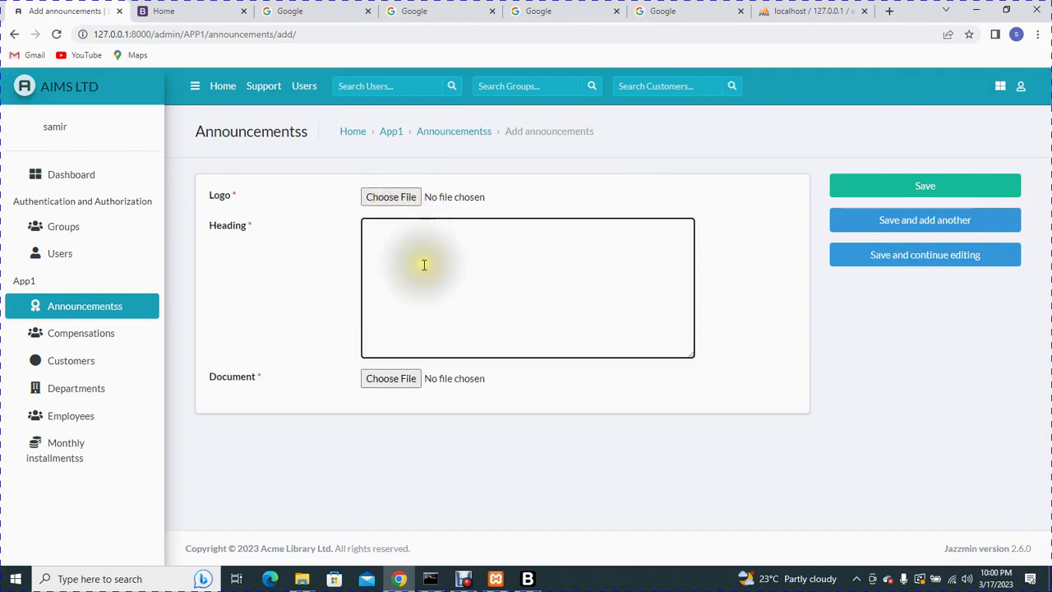
{"action": "left_click", "coordinate": [425, 263]}
{"action": "key", "text": "ctrl+v"}
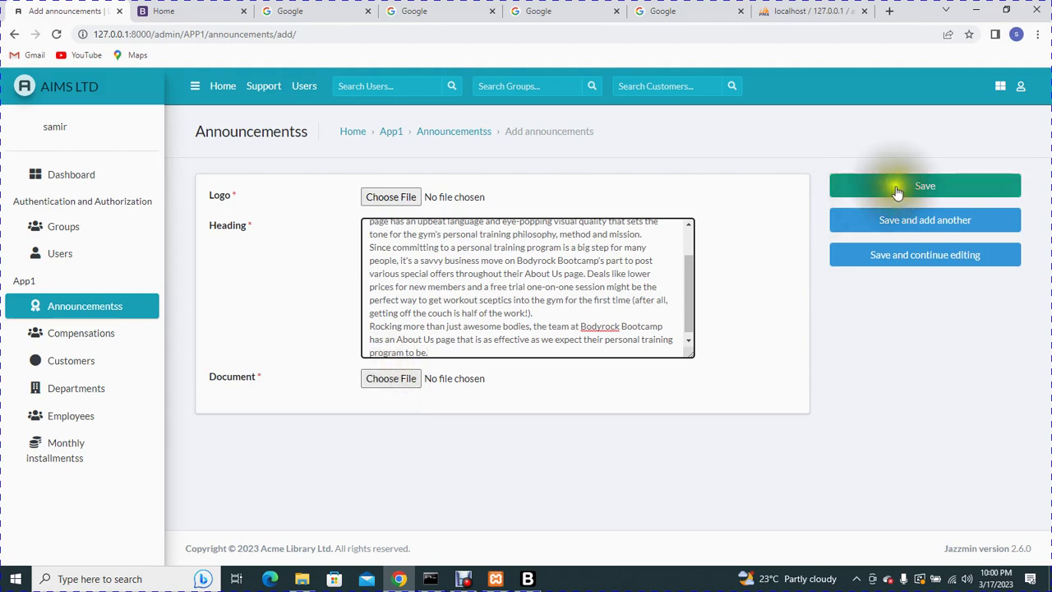
Step: Look over the AIMS Insurance public home page from the welcome banner to the announcements table and footer
{"action": "left_click", "coordinate": [189, 10]}
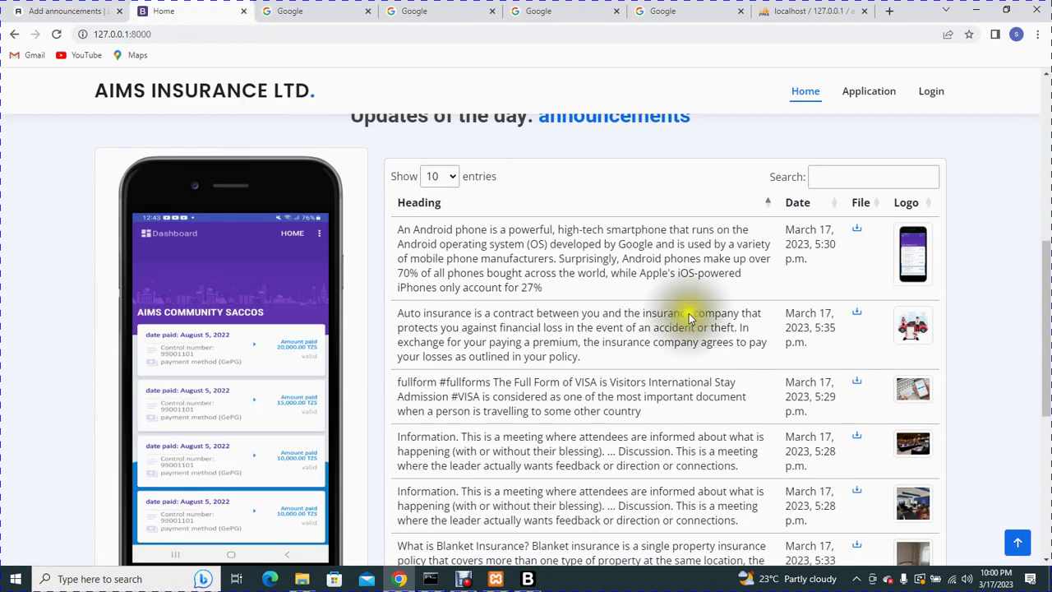
{"action": "scroll", "coordinate": [552, 304], "scroll_direction": "up", "scroll_amount": 6}
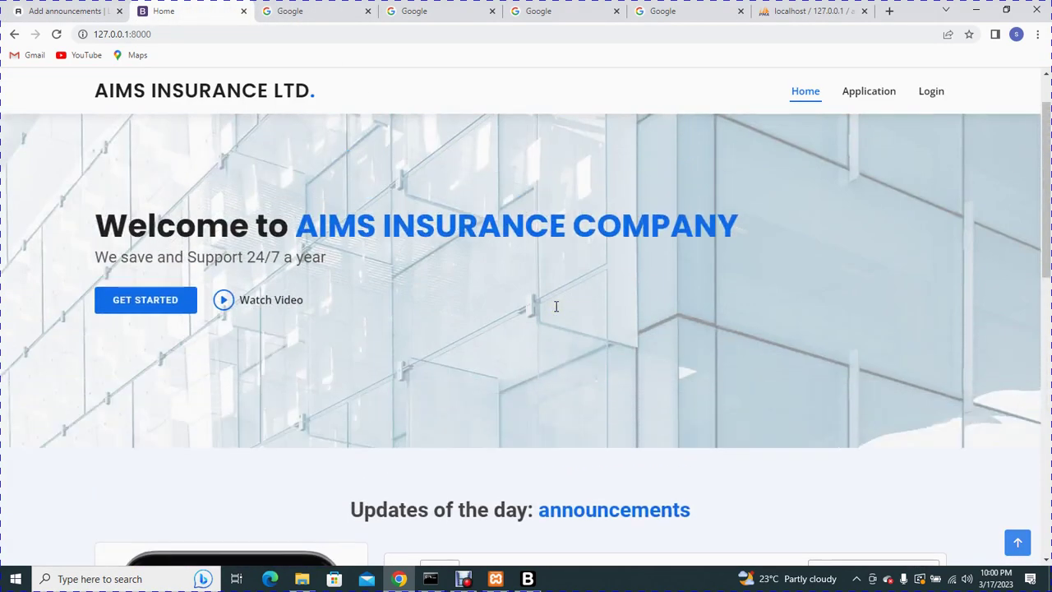
{"action": "scroll", "coordinate": [555, 329], "scroll_direction": "down", "scroll_amount": 10}
{"action": "scroll", "coordinate": [561, 352], "scroll_direction": "up", "scroll_amount": 4}
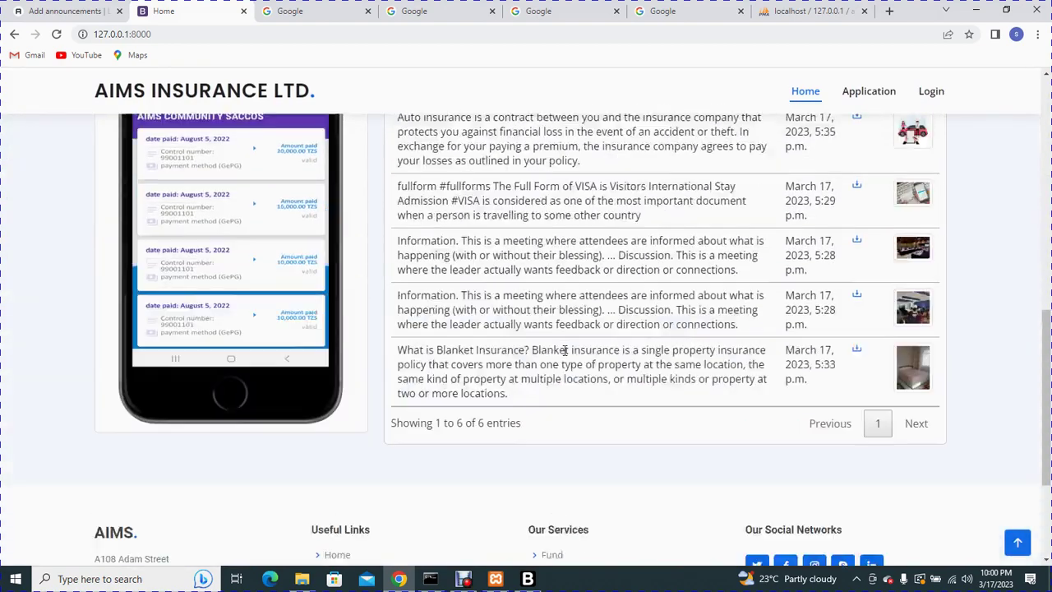
{"action": "scroll", "coordinate": [565, 350], "scroll_direction": "up", "scroll_amount": 6}
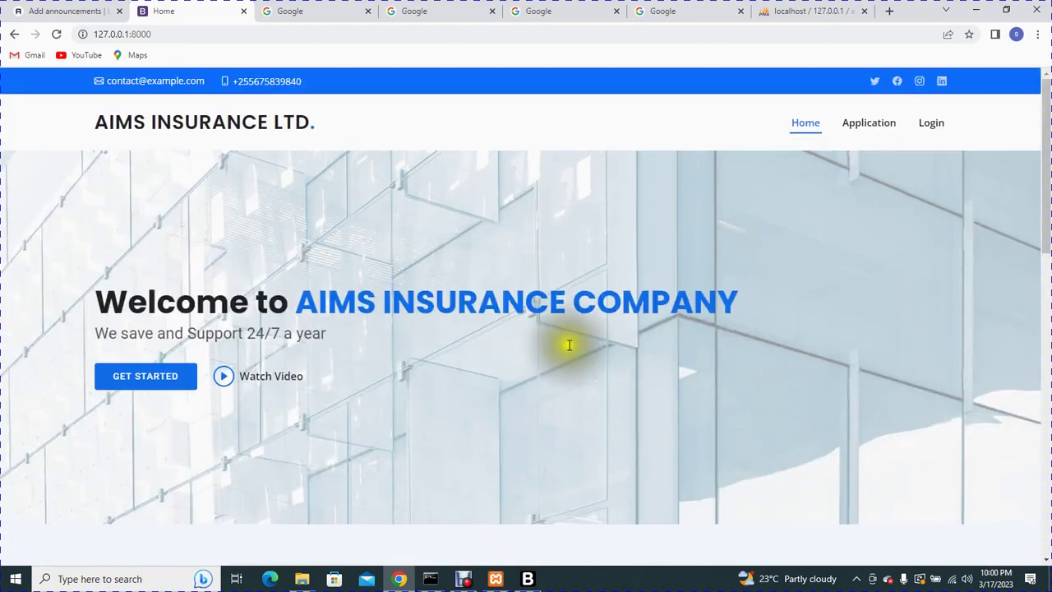
{"action": "left_click", "coordinate": [817, 132]}
{"action": "scroll", "coordinate": [704, 271], "scroll_direction": "down", "scroll_amount": 3}
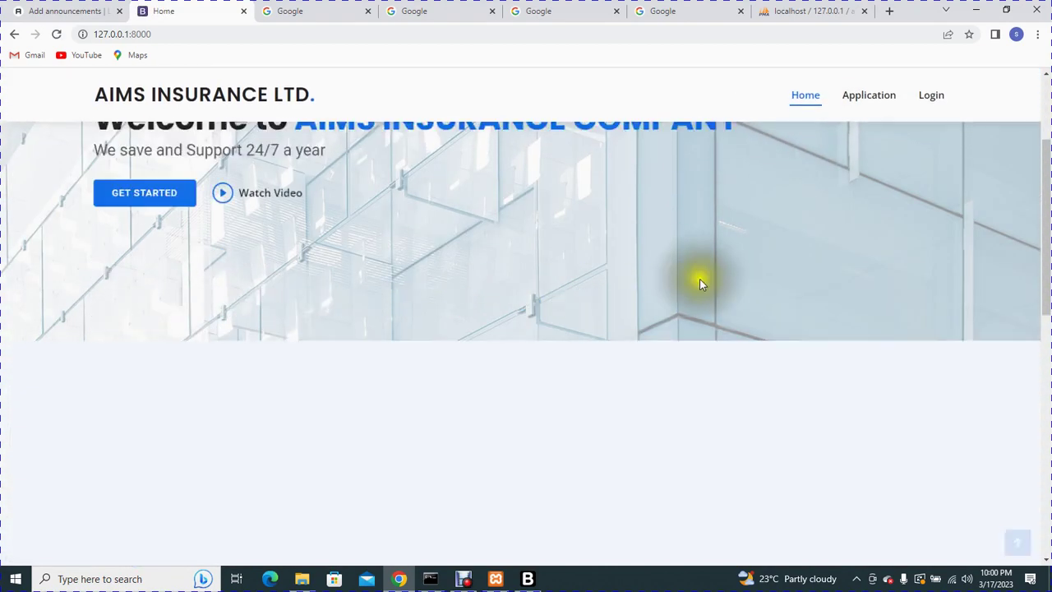
Step: Open the Application page, submit the registration form with its fields empty and review the required-field validation
{"action": "left_click", "coordinate": [847, 96]}
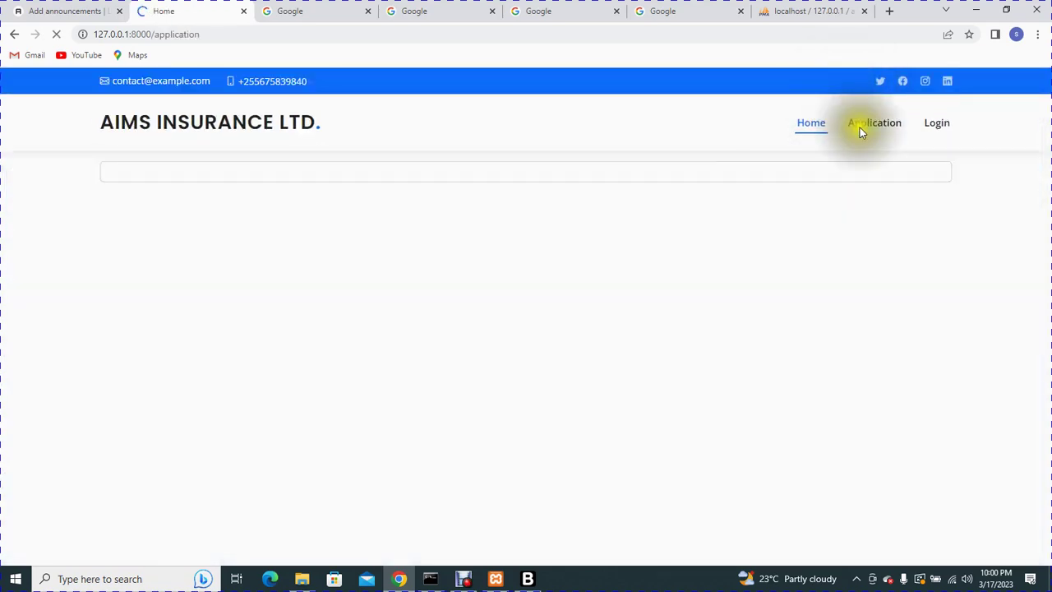
{"action": "scroll", "coordinate": [641, 386], "scroll_direction": "down", "scroll_amount": 4}
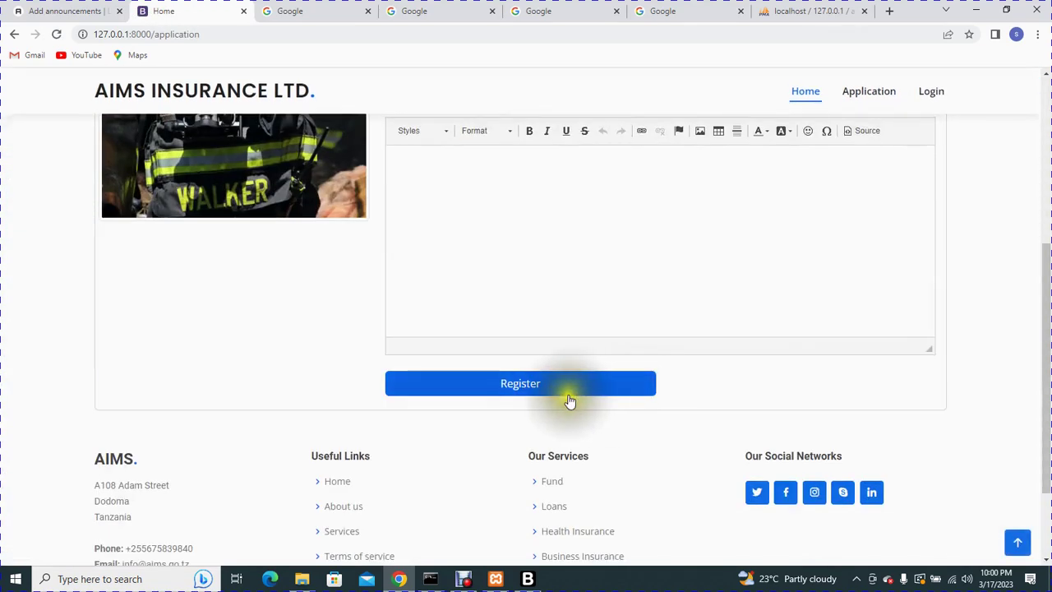
{"action": "left_click", "coordinate": [571, 398]}
{"action": "scroll", "coordinate": [573, 398], "scroll_direction": "down", "scroll_amount": 4}
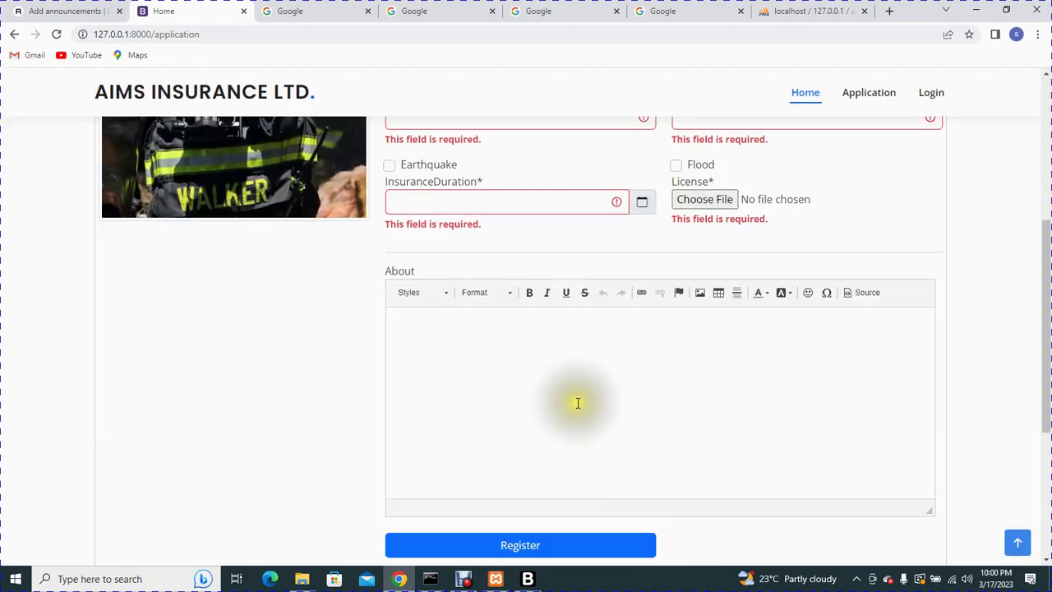
{"action": "scroll", "coordinate": [580, 284], "scroll_direction": "up", "scroll_amount": 4}
{"action": "scroll", "coordinate": [567, 418], "scroll_direction": "down", "scroll_amount": 4}
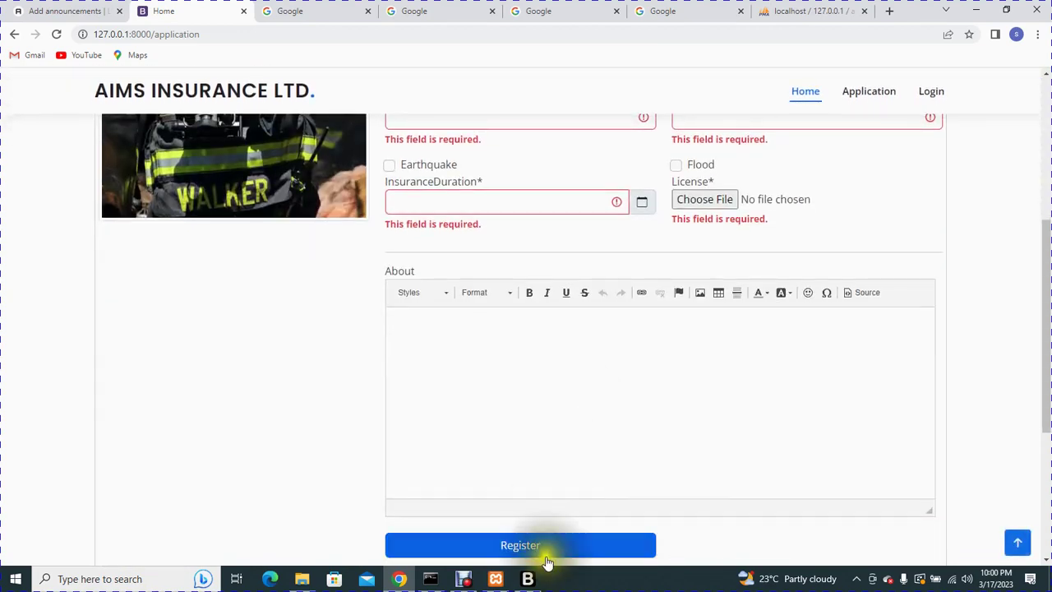
Step: Open the admin dashboard through the site's Login link, log out of the admin account and return to the login form
{"action": "scroll", "coordinate": [592, 241], "scroll_direction": "up", "scroll_amount": 3}
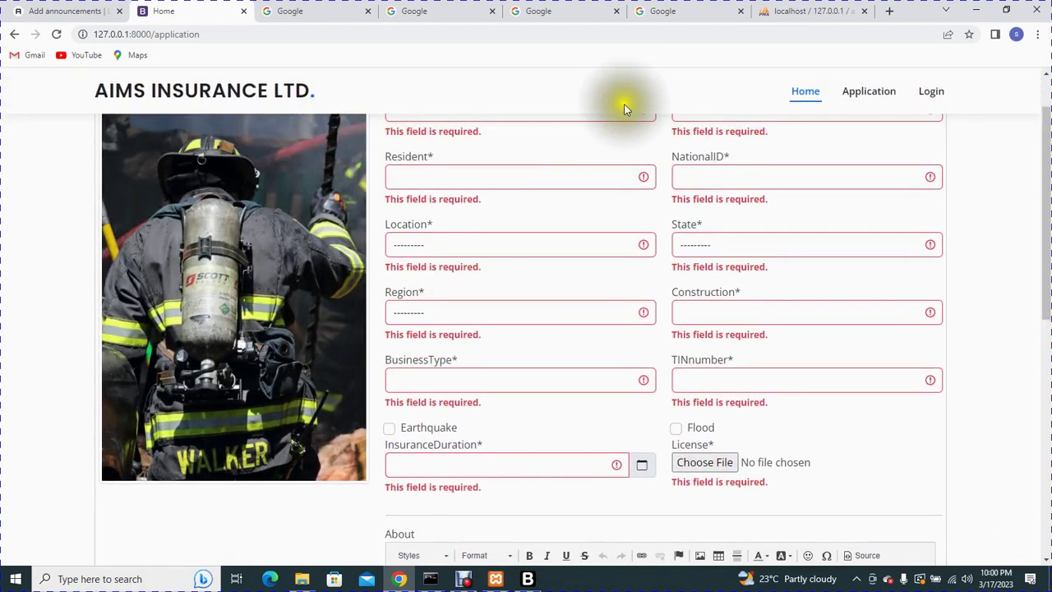
{"action": "left_click", "coordinate": [933, 92]}
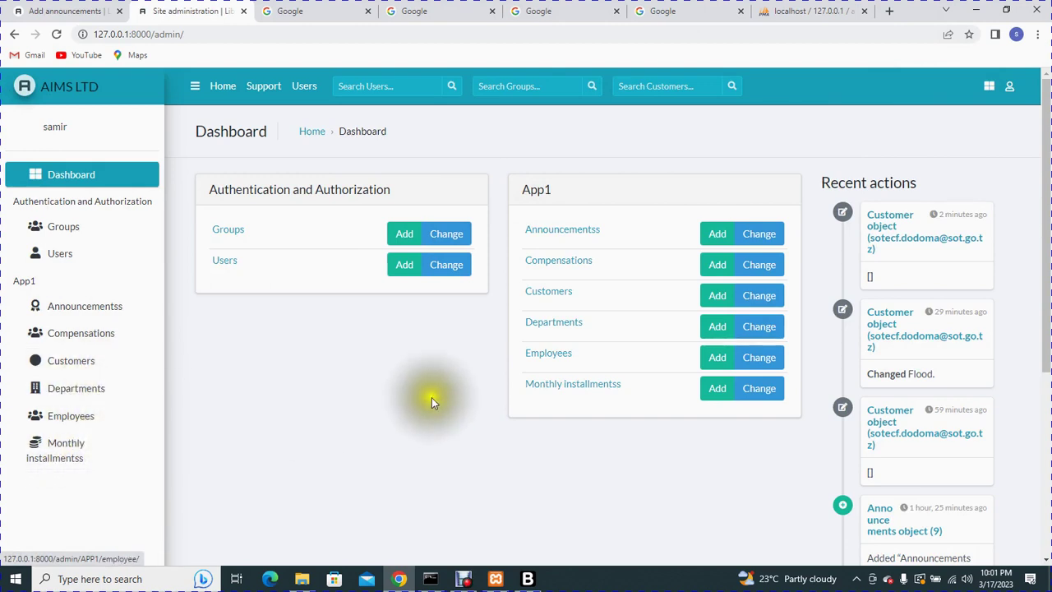
{"action": "left_click", "coordinate": [1009, 86]}
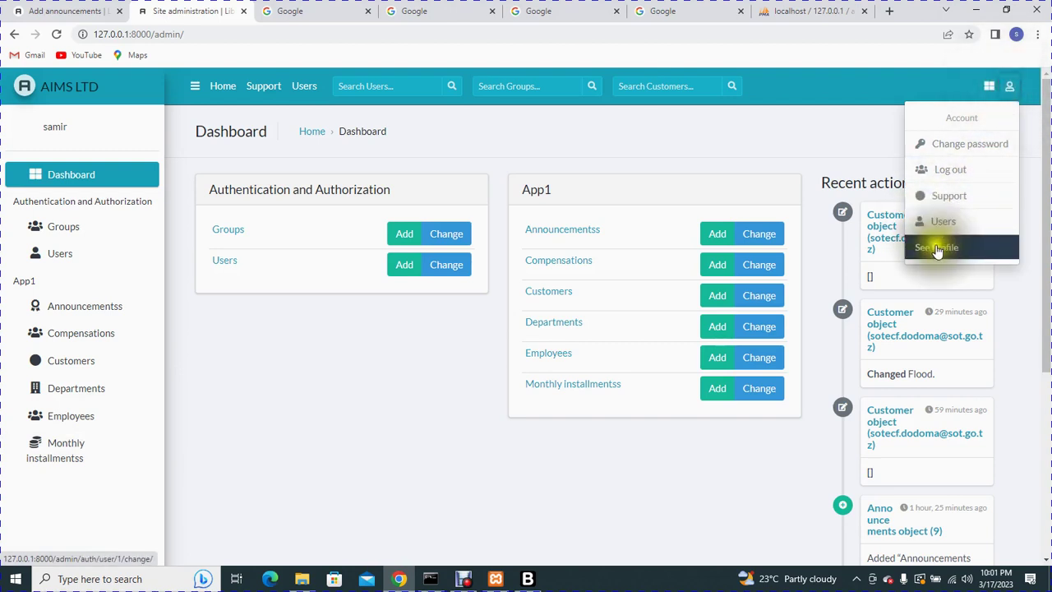
{"action": "left_click", "coordinate": [953, 170]}
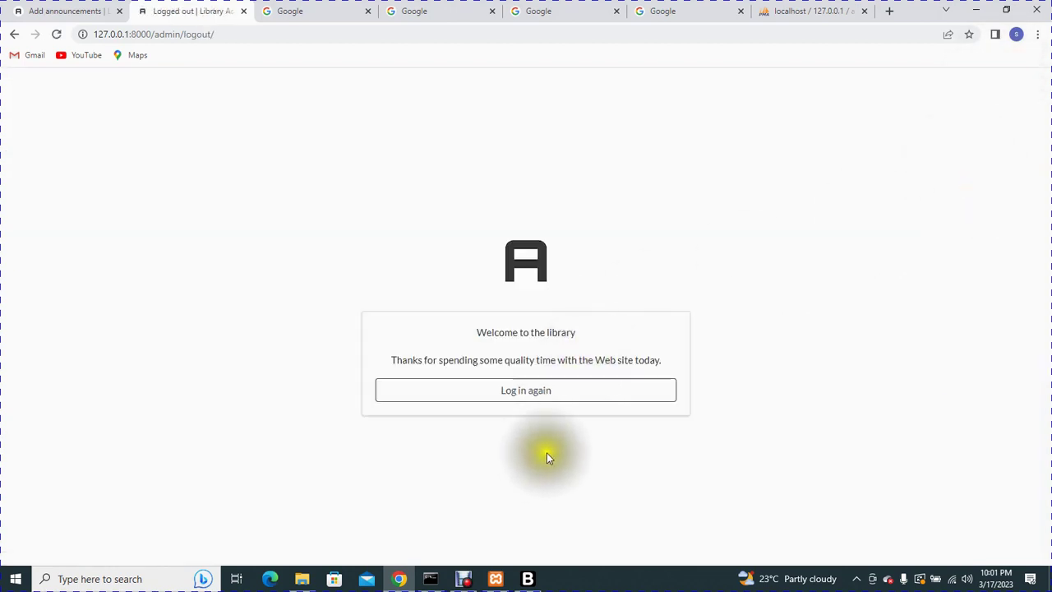
{"action": "left_click", "coordinate": [554, 392]}
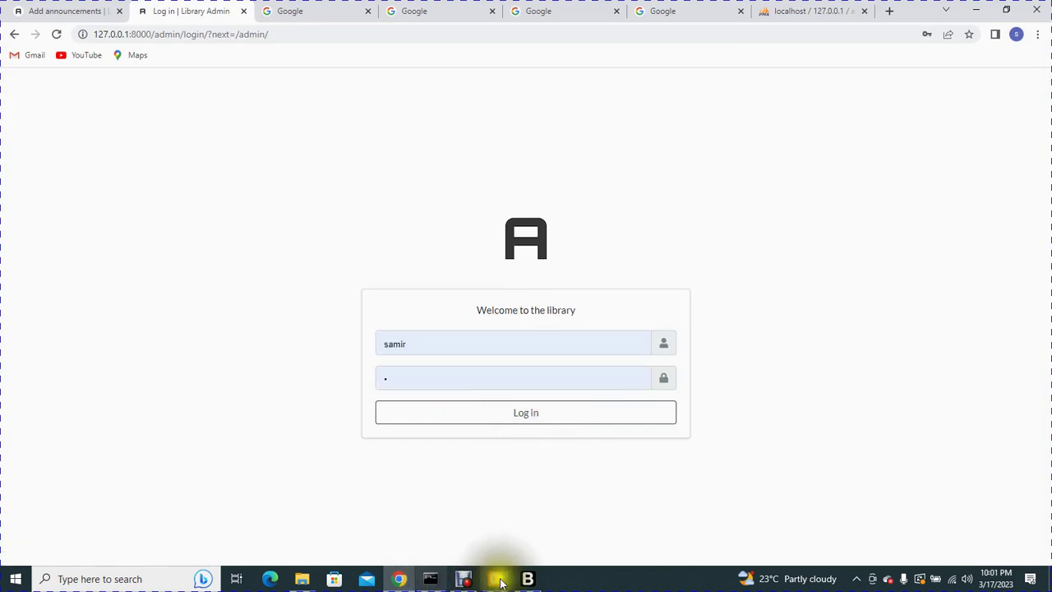
Step: Switch to Black NotePad and highlight the OVERVIEW heading and the Project Overview item of the outline
{"action": "left_click", "coordinate": [524, 580]}
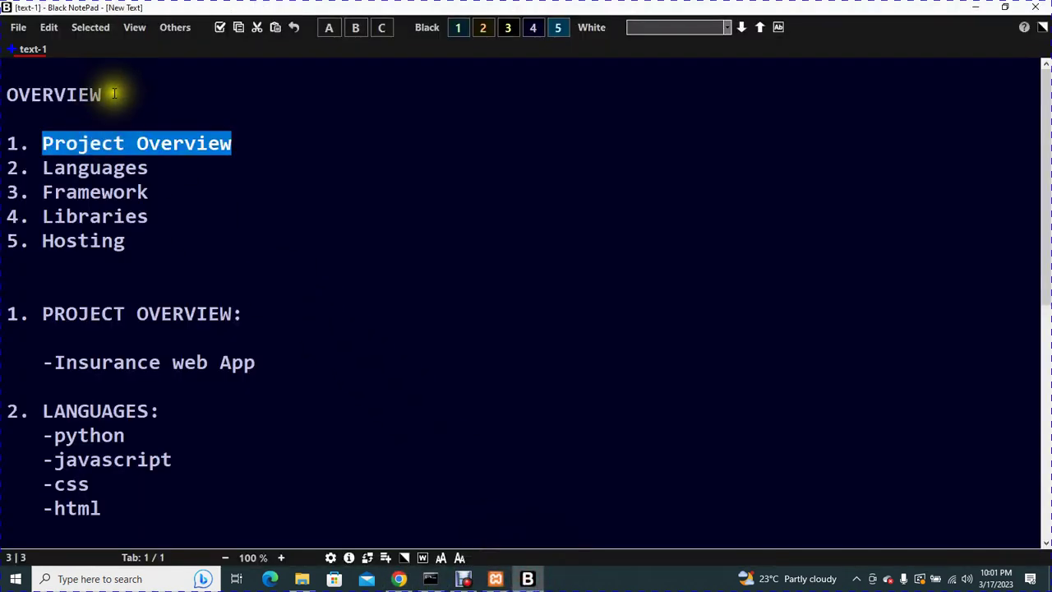
{"action": "left_click_drag", "start_coordinate": [115, 94], "coordinate": [24, 97]}
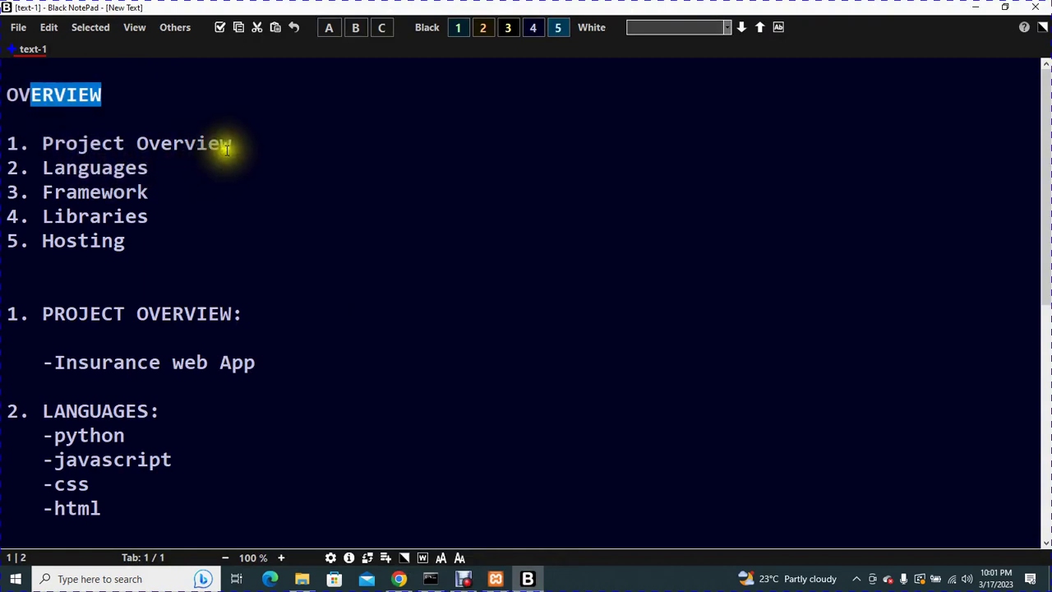
{"action": "left_click_drag", "start_coordinate": [231, 146], "coordinate": [49, 148]}
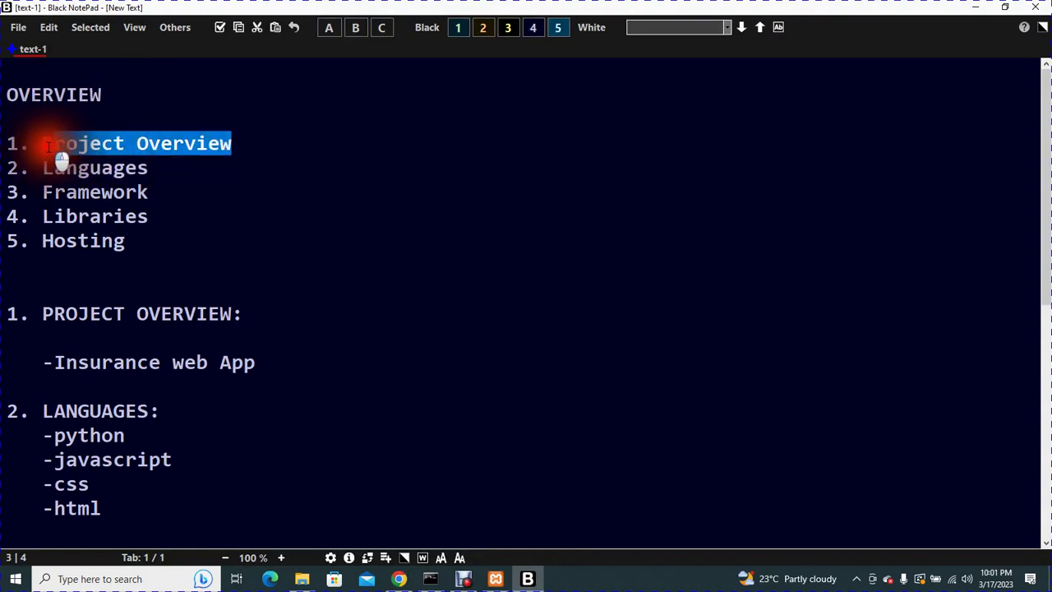
Step: Switch to Chrome and try to open the Compensations list from the unsaved announcement page of the admin site
{"action": "left_click", "coordinate": [399, 580]}
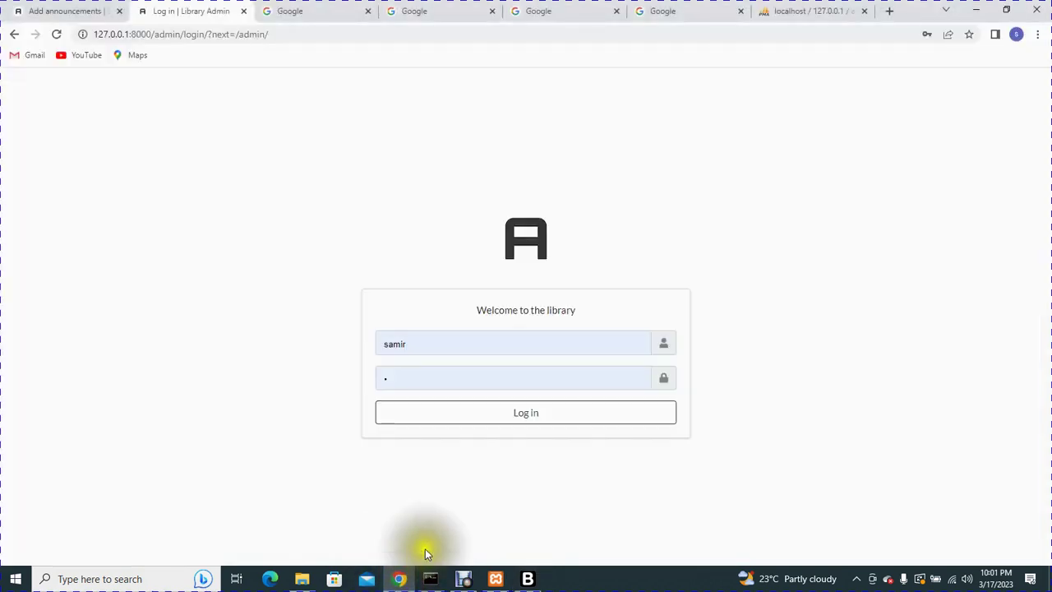
{"action": "left_click", "coordinate": [50, 9]}
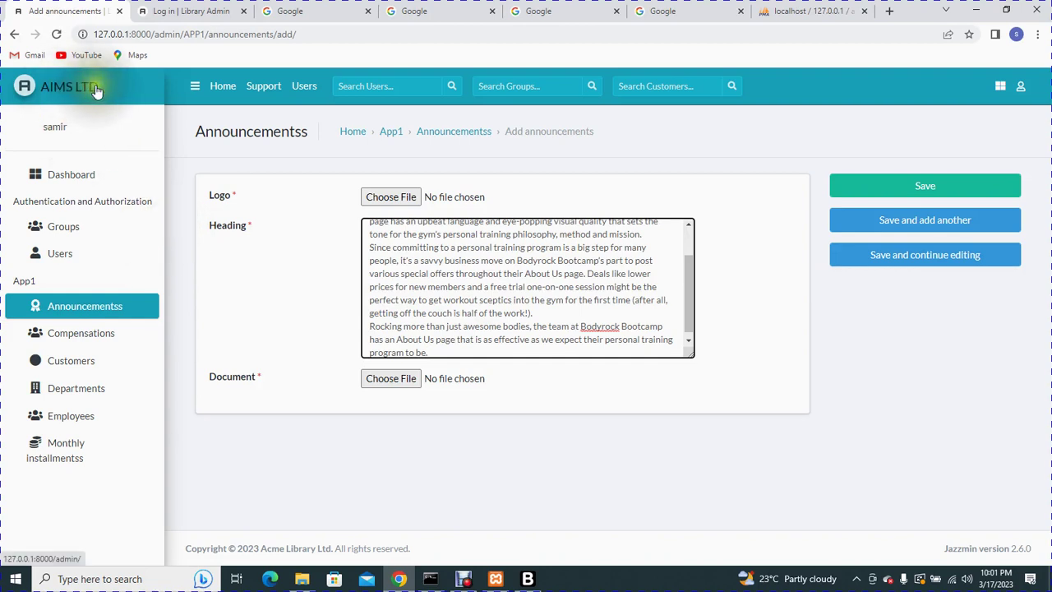
{"action": "left_click", "coordinate": [81, 333]}
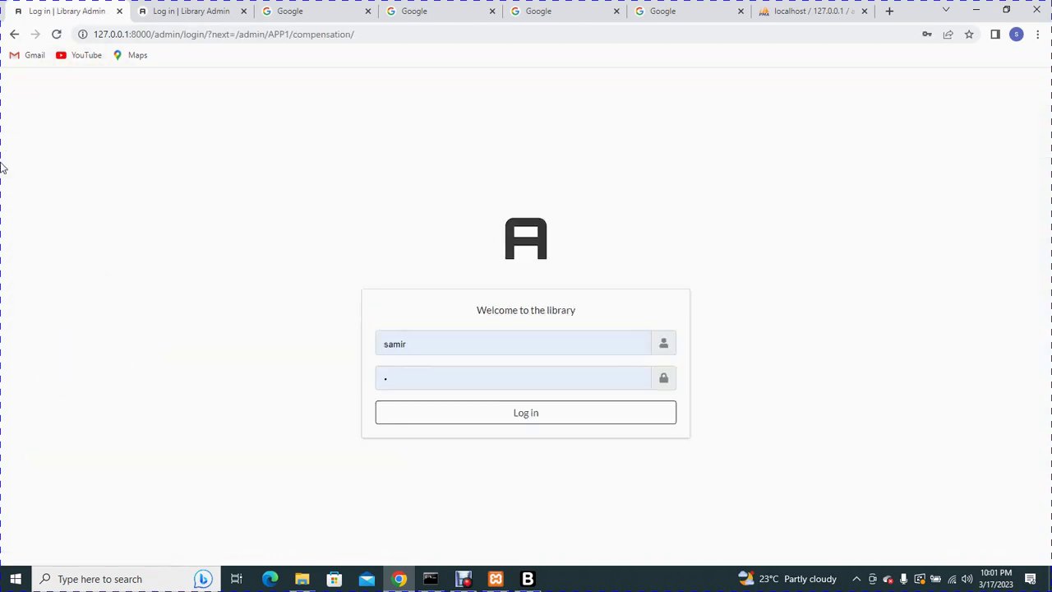
Step: Switch to Black NotePad and highlight the Languages, Framework, Libraries and Hosting items of the outline one after another
{"action": "left_click", "coordinate": [527, 579]}
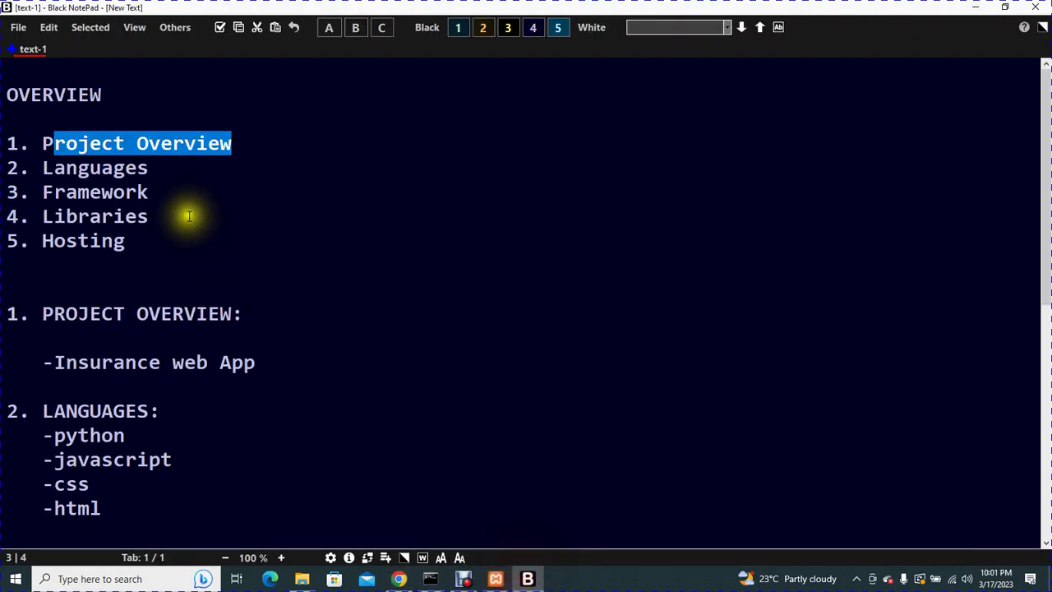
{"action": "left_click", "coordinate": [156, 171]}
{"action": "left_click_drag", "start_coordinate": [157, 174], "coordinate": [48, 173]}
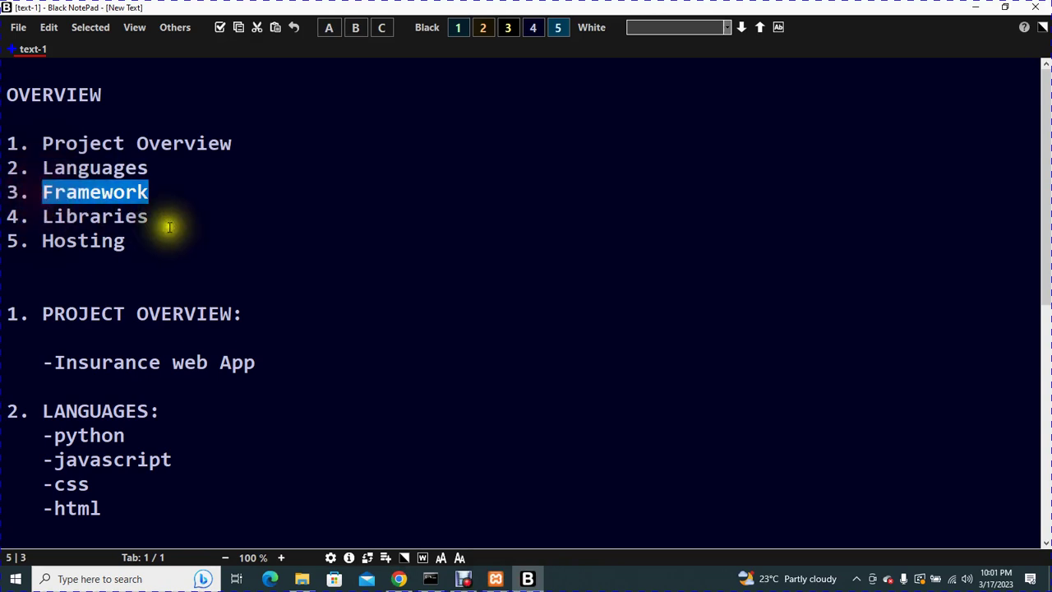
{"action": "left_click_drag", "start_coordinate": [149, 216], "coordinate": [51, 218]}
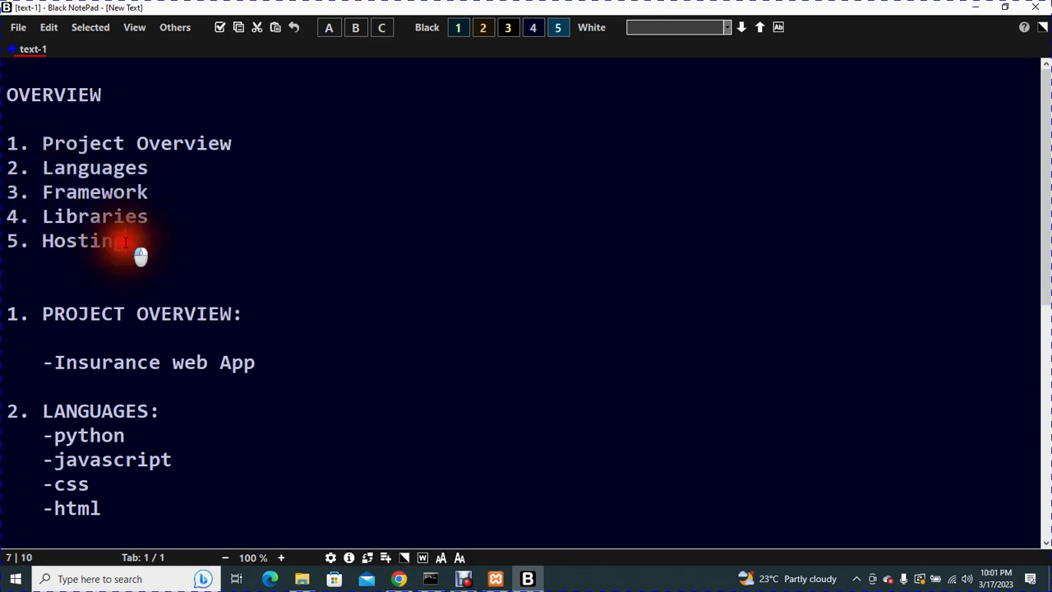
{"action": "left_click_drag", "start_coordinate": [125, 241], "coordinate": [66, 240]}
Step: Check the admin login page in Chrome and highlight "Insurance web App" under PROJECT OVERVIEW in the Black NotePad notes
{"action": "left_click", "coordinate": [399, 578]}
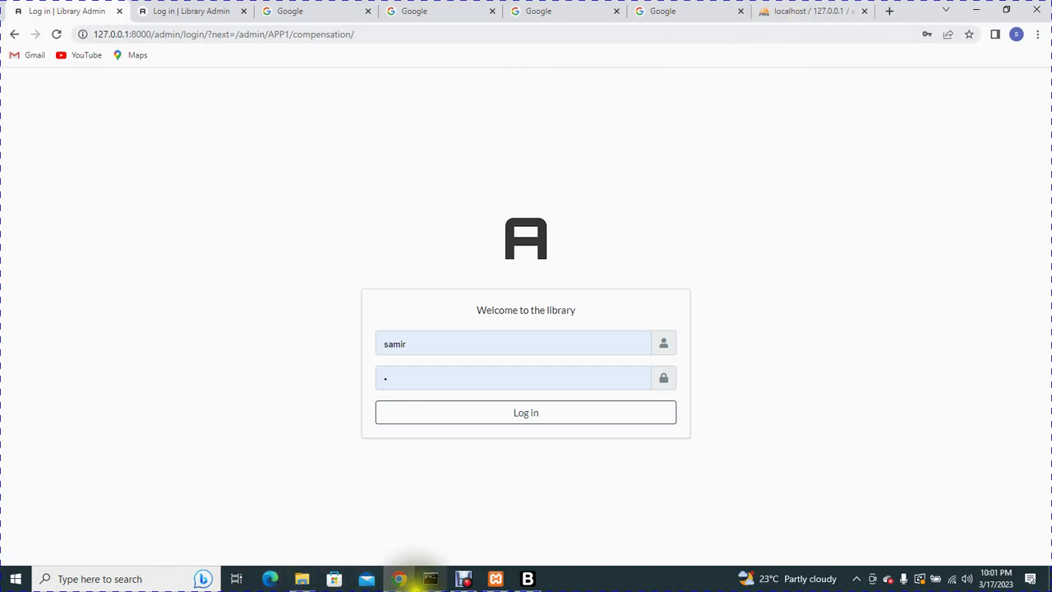
{"action": "left_click", "coordinate": [526, 579]}
{"action": "scroll", "coordinate": [105, 322], "scroll_direction": "down", "scroll_amount": 2}
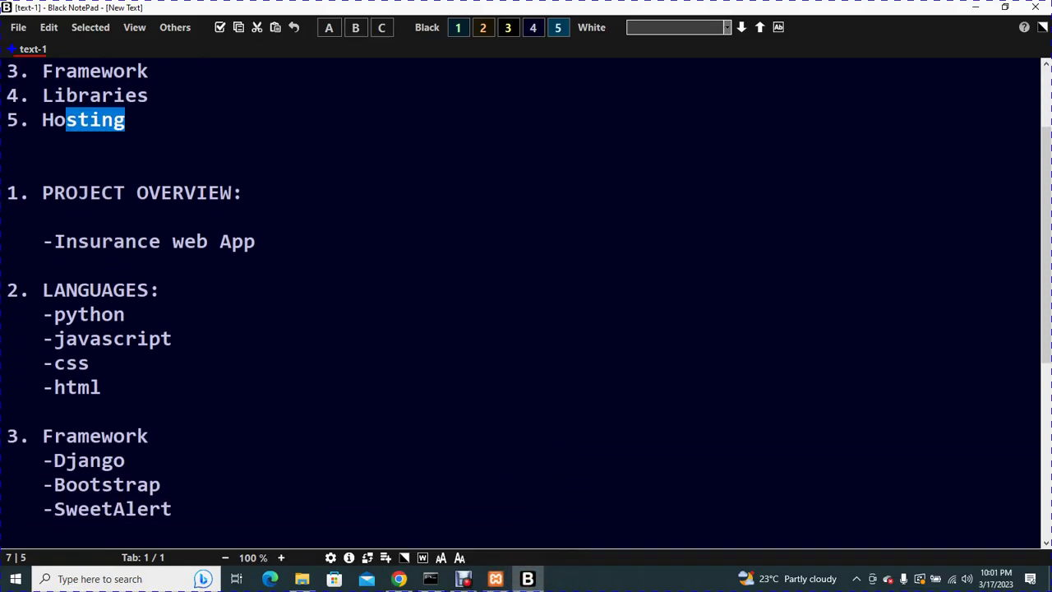
{"action": "left_click_drag", "start_coordinate": [257, 216], "coordinate": [86, 215]}
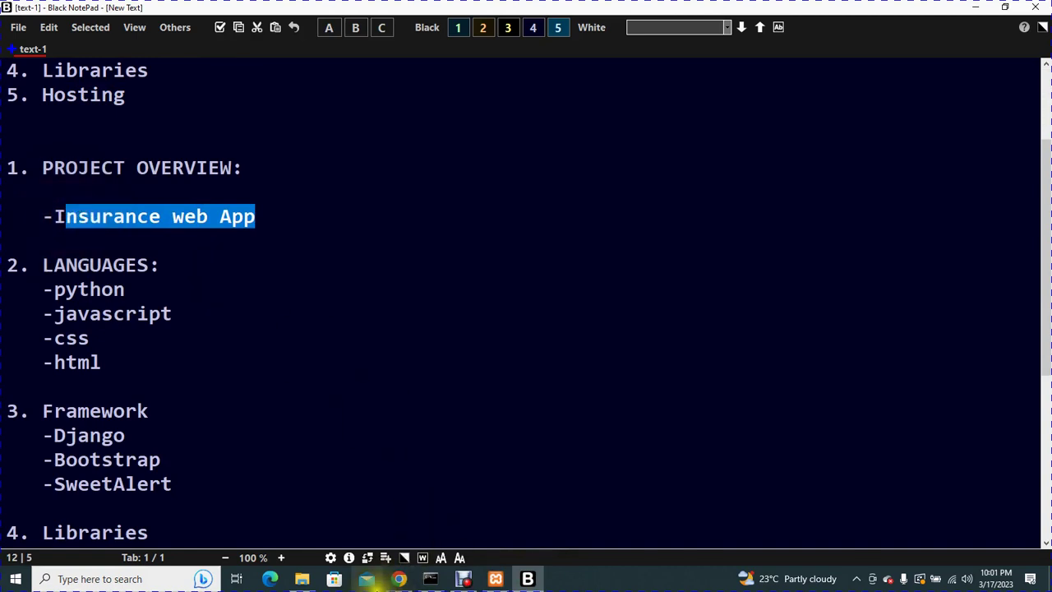
Step: Alternate between the Chrome login page and the Black NotePad notes, highlighting python and javascript under LANGUAGES
{"action": "left_click", "coordinate": [400, 578]}
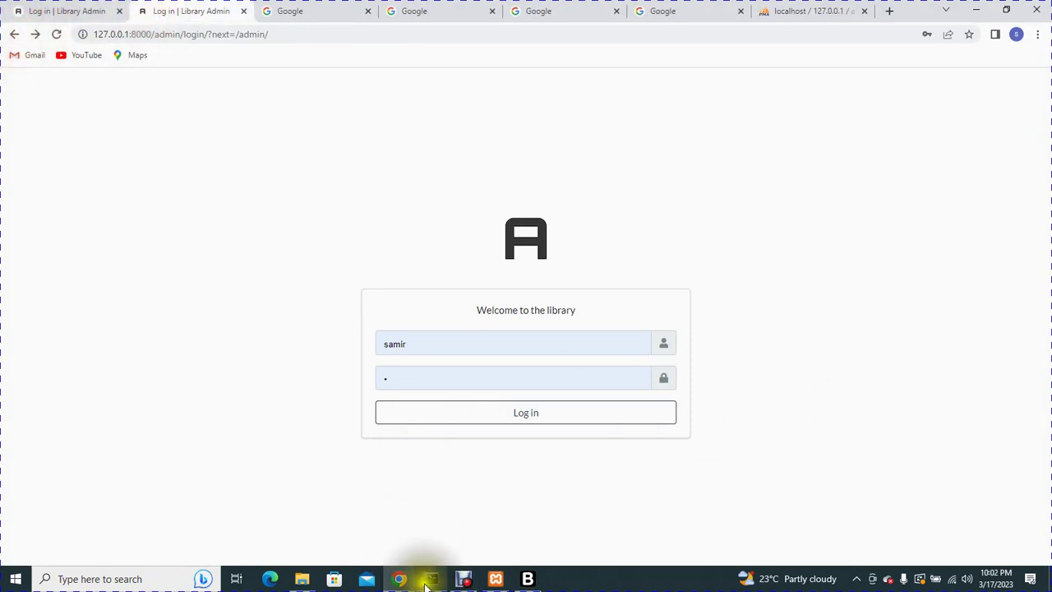
{"action": "left_click", "coordinate": [528, 578]}
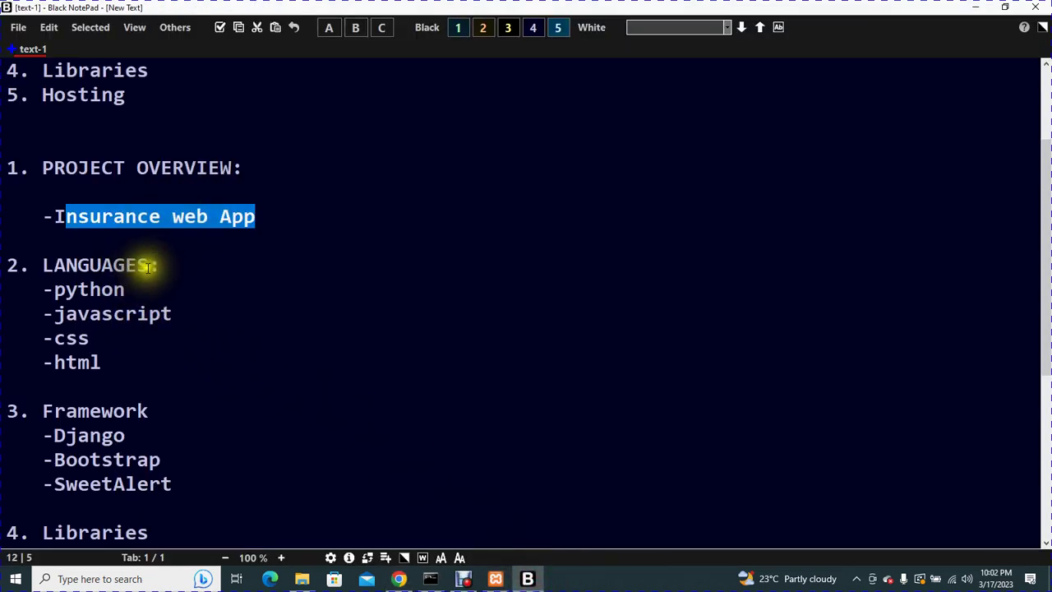
{"action": "left_click_drag", "start_coordinate": [129, 292], "coordinate": [45, 291]}
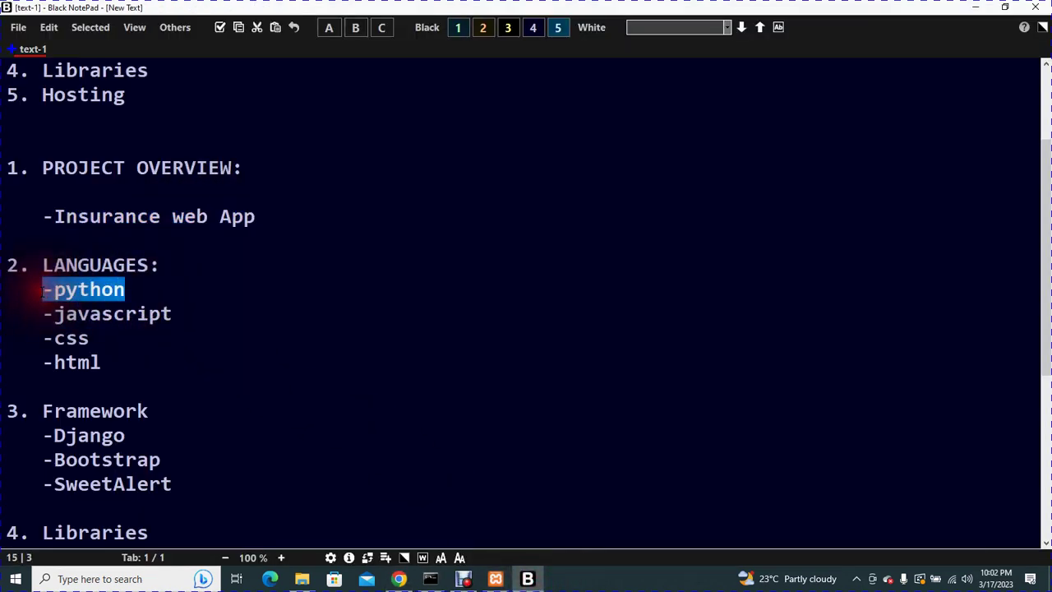
{"action": "left_click", "coordinate": [390, 583]}
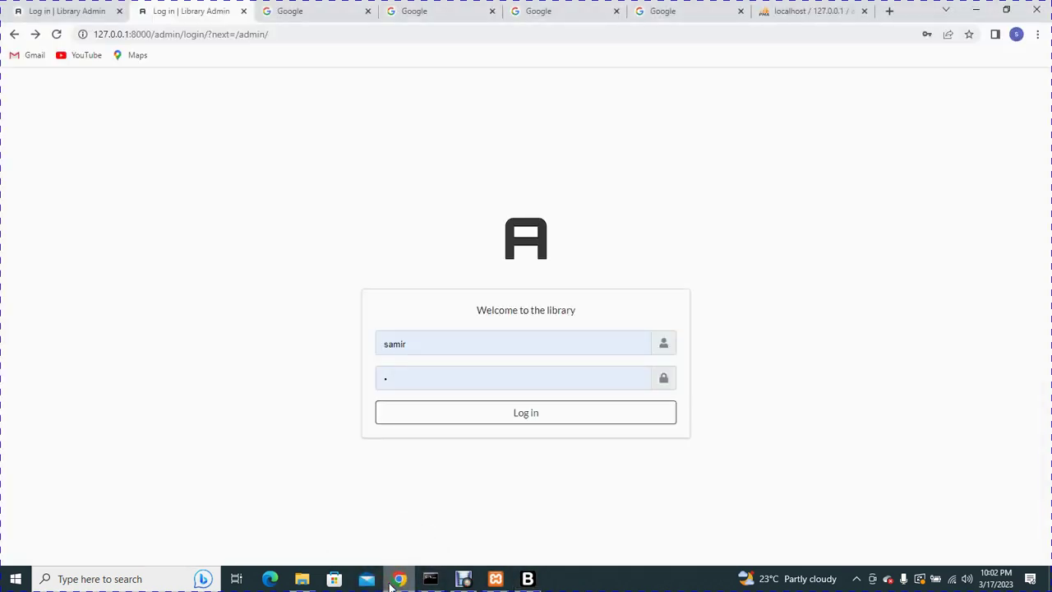
{"action": "left_click", "coordinate": [528, 580]}
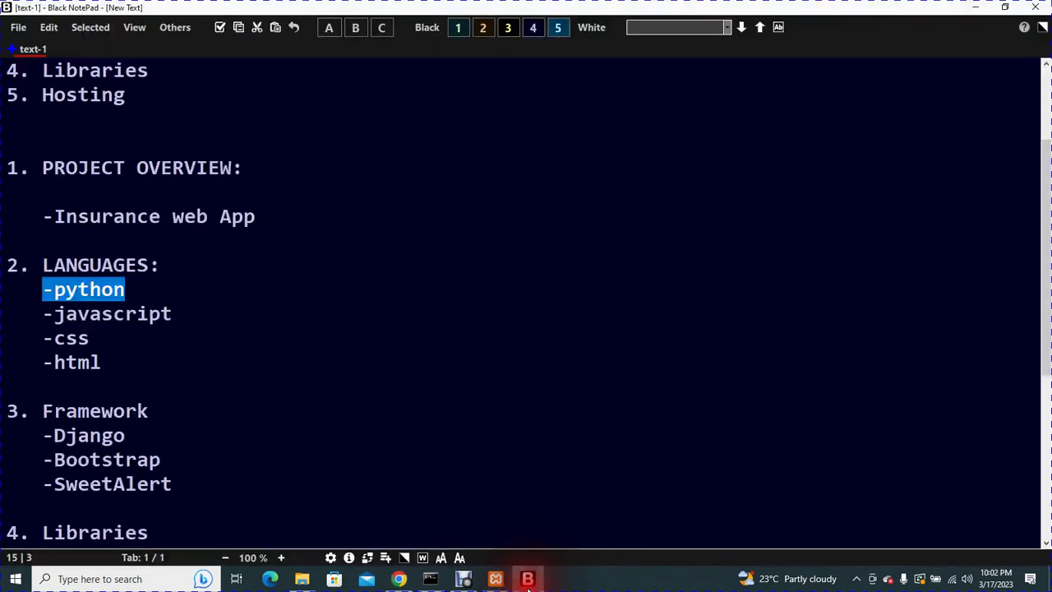
{"action": "left_click_drag", "start_coordinate": [178, 320], "coordinate": [54, 318]}
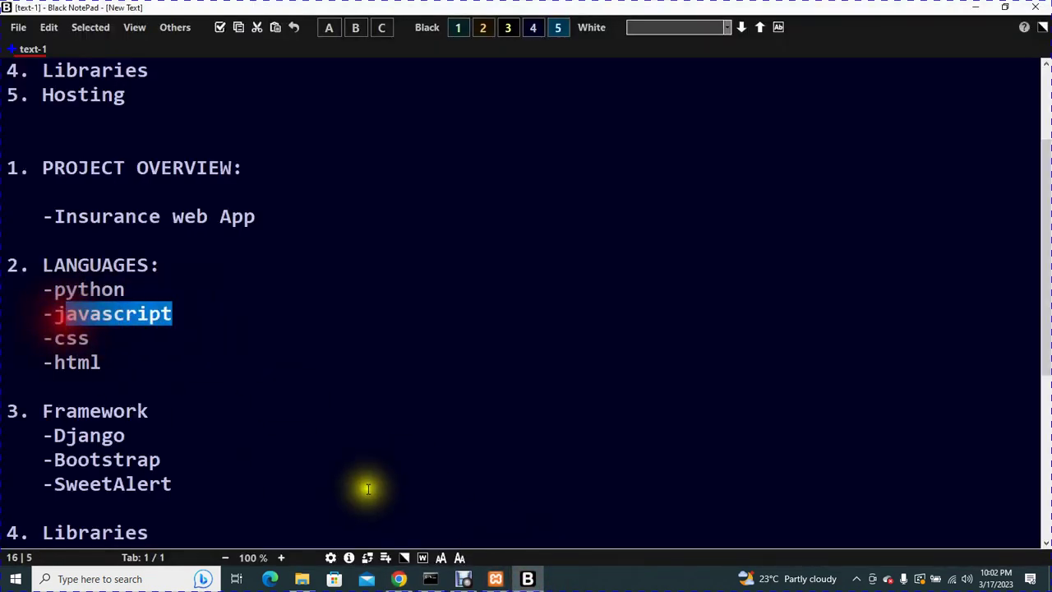
Step: Switch to Chrome, go back to the Application page at 127.0.0.1:8000/application and look over the blank registration form
{"action": "left_click", "coordinate": [399, 578]}
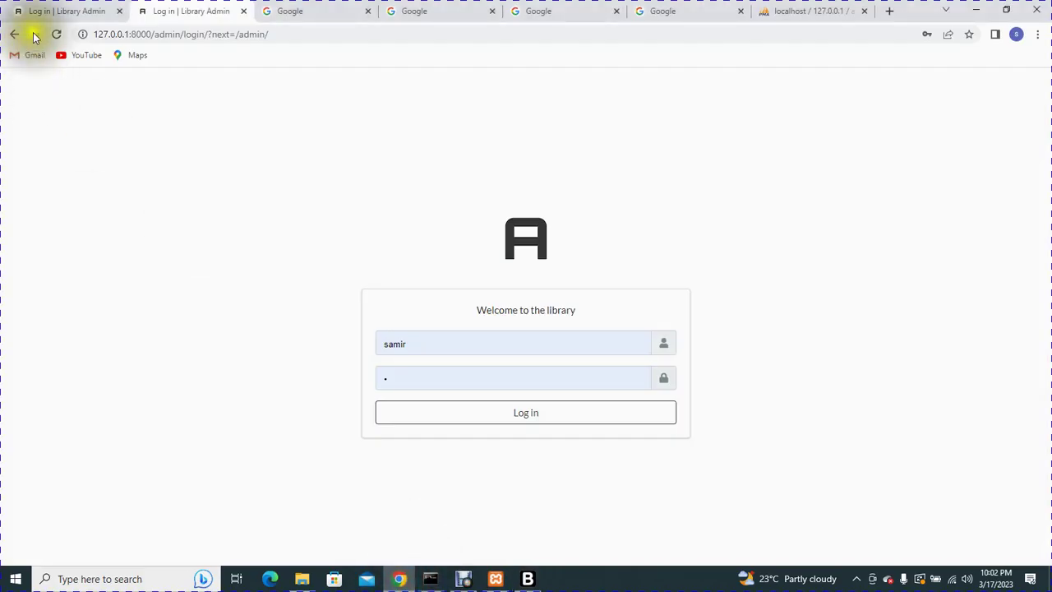
{"action": "left_click", "coordinate": [66, 11]}
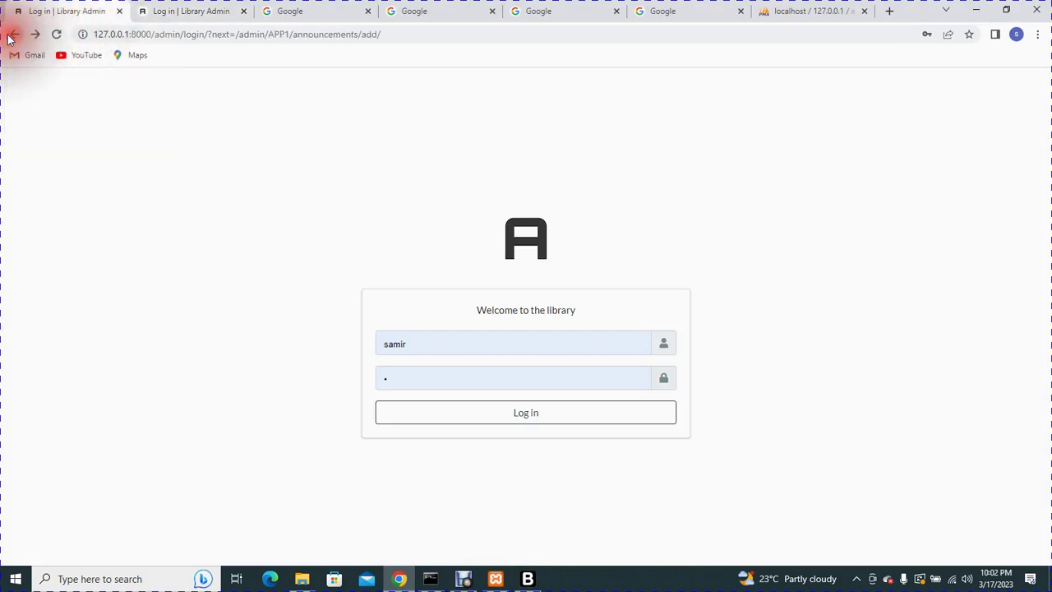
{"action": "left_click", "coordinate": [12, 35]}
{"action": "left_click", "coordinate": [12, 36]}
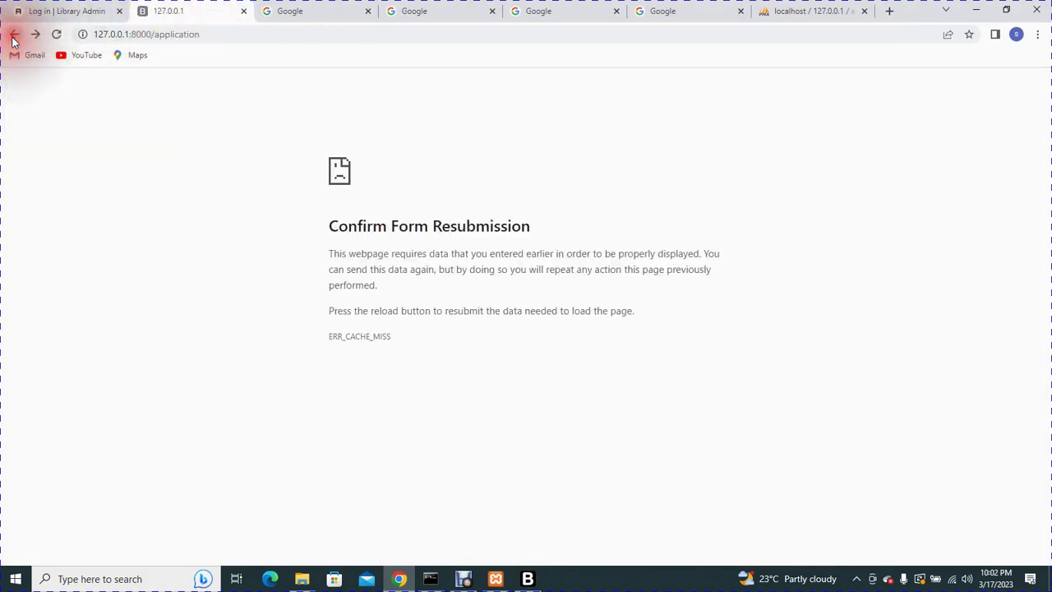
{"action": "left_click", "coordinate": [12, 35]}
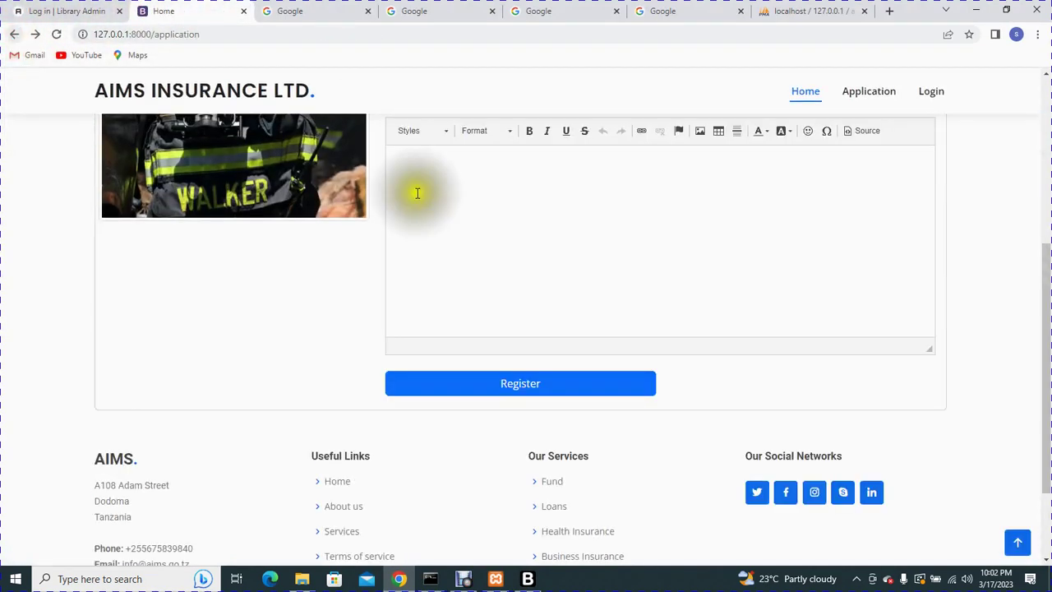
{"action": "scroll", "coordinate": [425, 254], "scroll_direction": "up", "scroll_amount": 5}
{"action": "scroll", "coordinate": [424, 260], "scroll_direction": "down", "scroll_amount": 1}
{"action": "scroll", "coordinate": [495, 390], "scroll_direction": "down", "scroll_amount": 3}
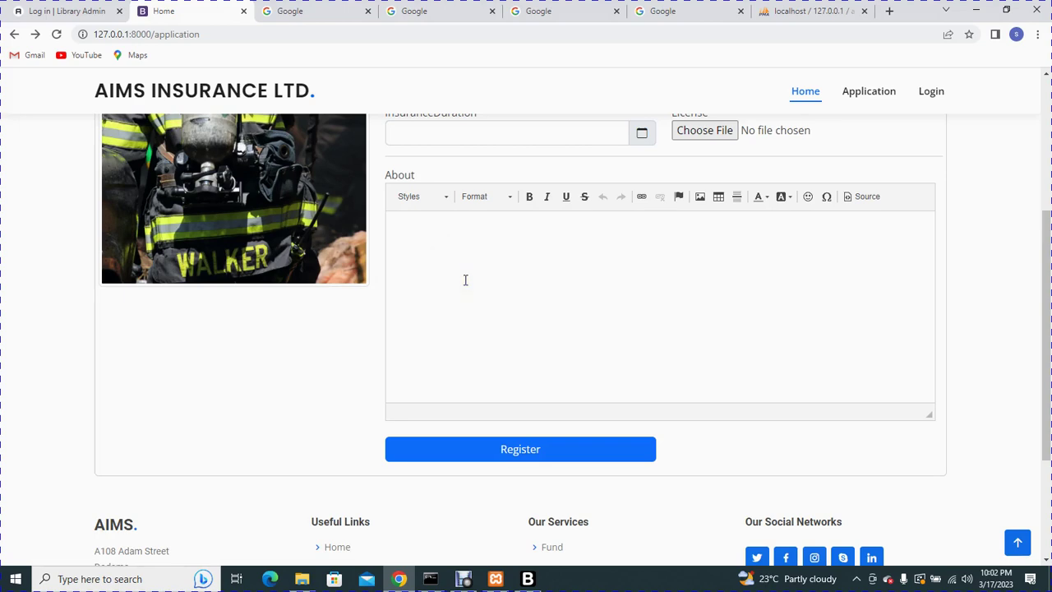
{"action": "scroll", "coordinate": [466, 288], "scroll_direction": "up", "scroll_amount": 4}
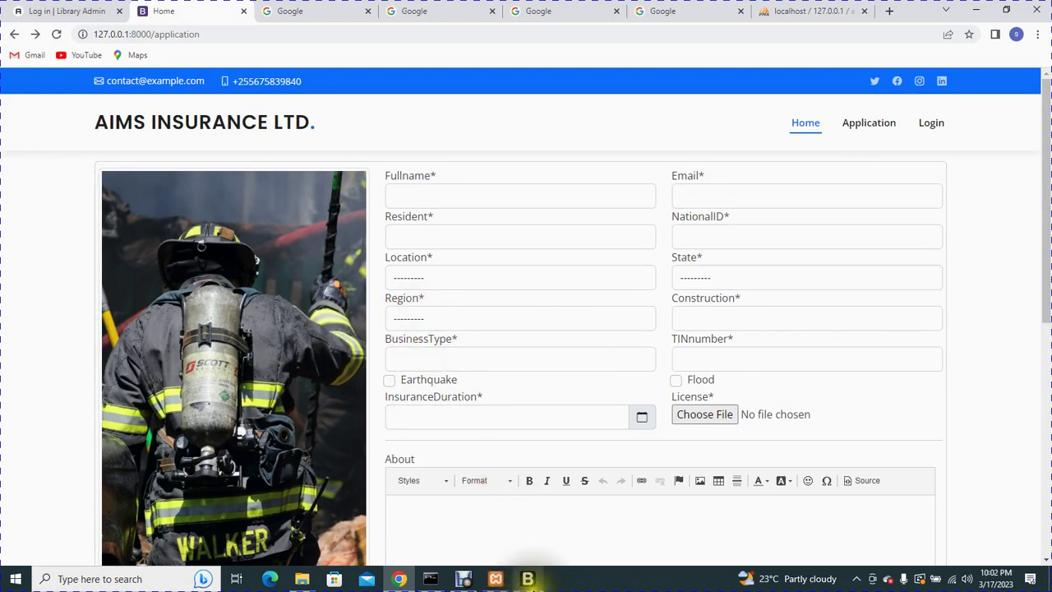
Step: Switch to Black NotePad, highlight the css entry under LANGUAGES and minimize the notes to return to the form
{"action": "mouse_move", "coordinate": [527, 579]}
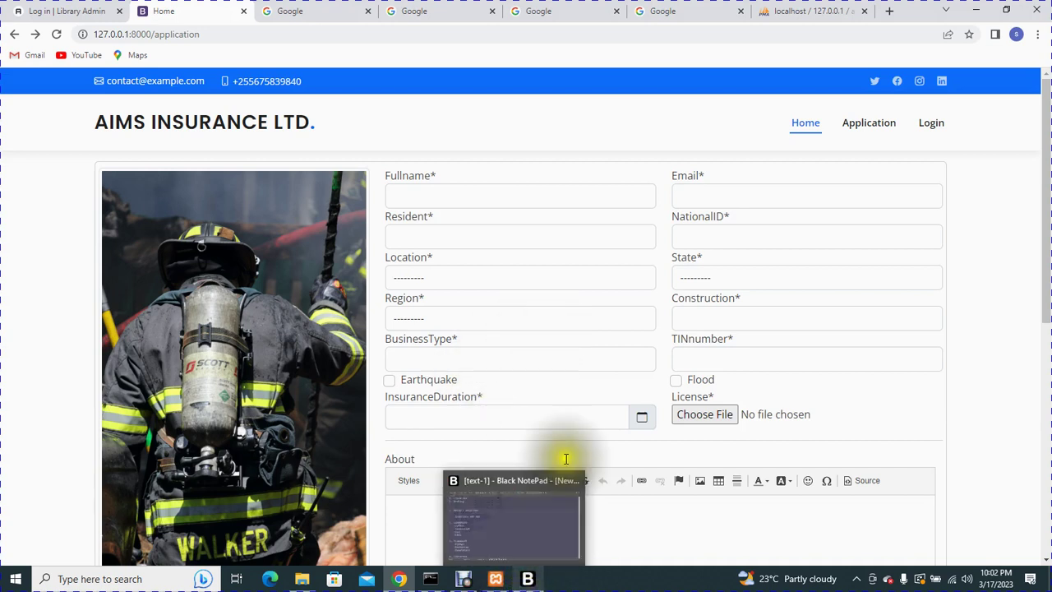
{"action": "left_click", "coordinate": [530, 580]}
{"action": "left_click_drag", "start_coordinate": [89, 337], "coordinate": [66, 339]}
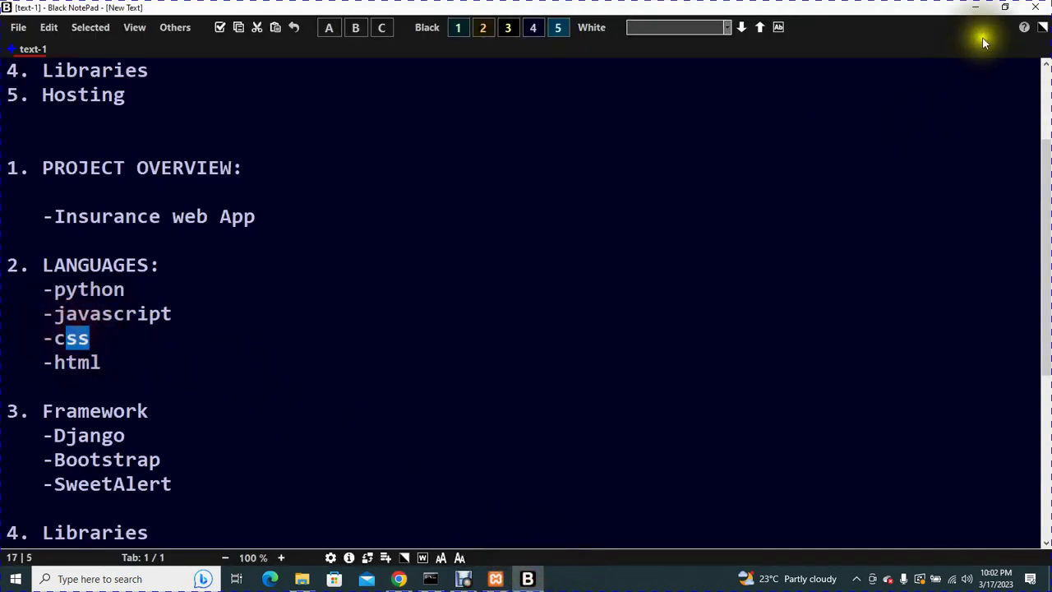
{"action": "left_click", "coordinate": [986, 10]}
Step: Step through the form's Fullname, Email, NationalID, Resident, Location and State fields without filling them, and open the public home page
{"action": "left_click", "coordinate": [521, 195]}
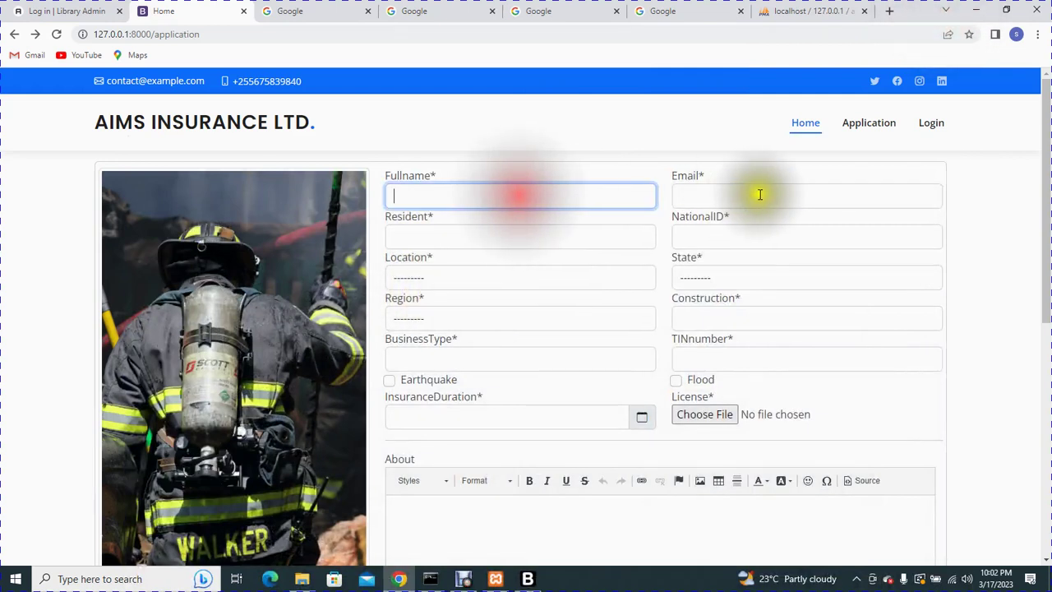
{"action": "left_click", "coordinate": [758, 195]}
{"action": "left_click", "coordinate": [745, 242]}
{"action": "left_click", "coordinate": [514, 238]}
{"action": "left_click", "coordinate": [540, 275]}
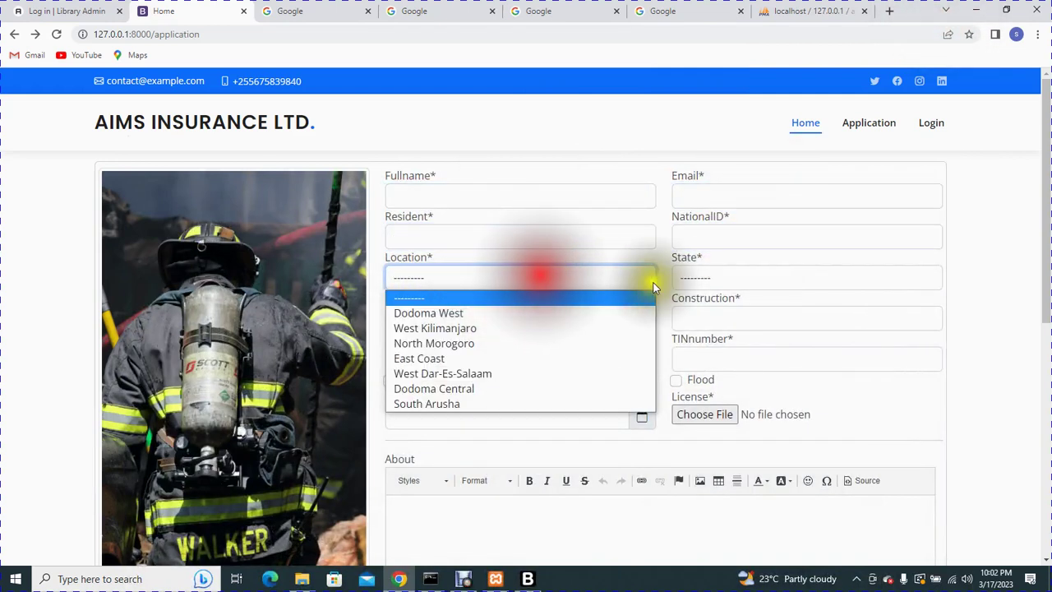
{"action": "left_click", "coordinate": [698, 278]}
{"action": "left_click", "coordinate": [385, 230]}
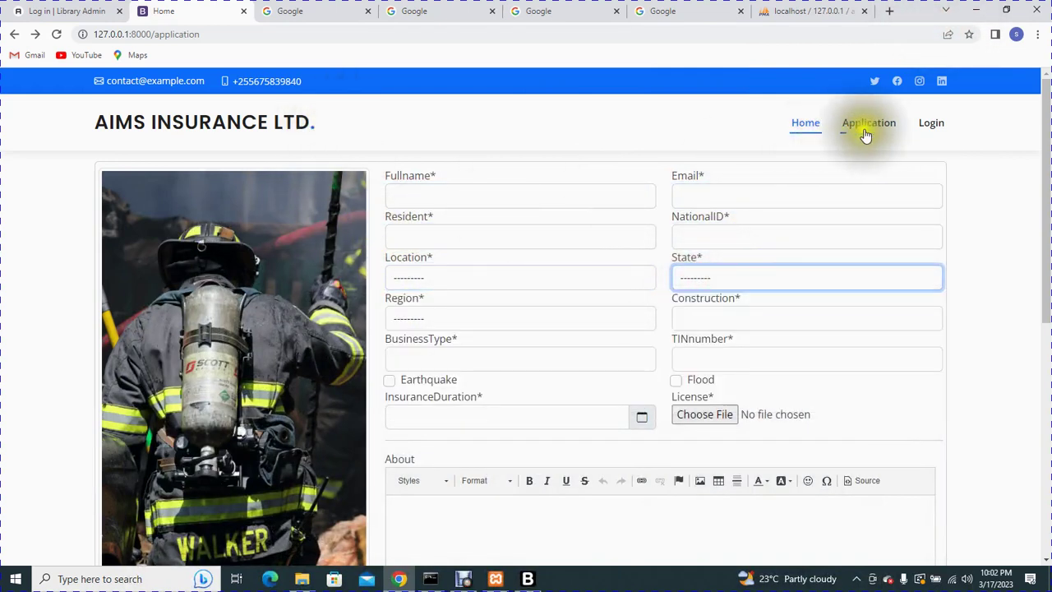
{"action": "left_click", "coordinate": [810, 127]}
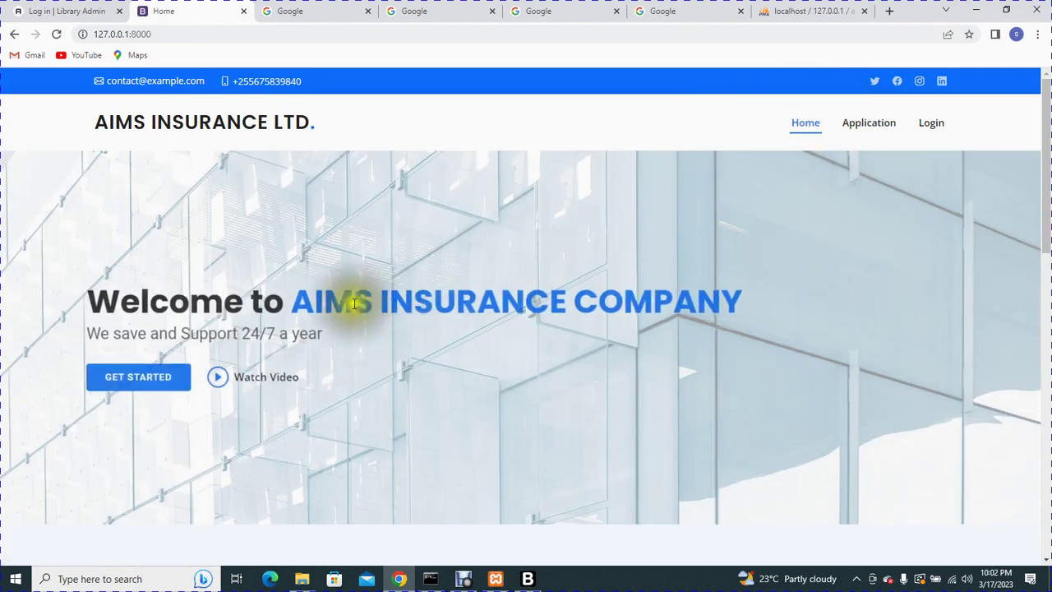
Step: Look over the home page down to the announcements table, switch to Black NotePad and highlight html under LANGUAGES
{"action": "scroll", "coordinate": [355, 327], "scroll_direction": "down", "scroll_amount": 3}
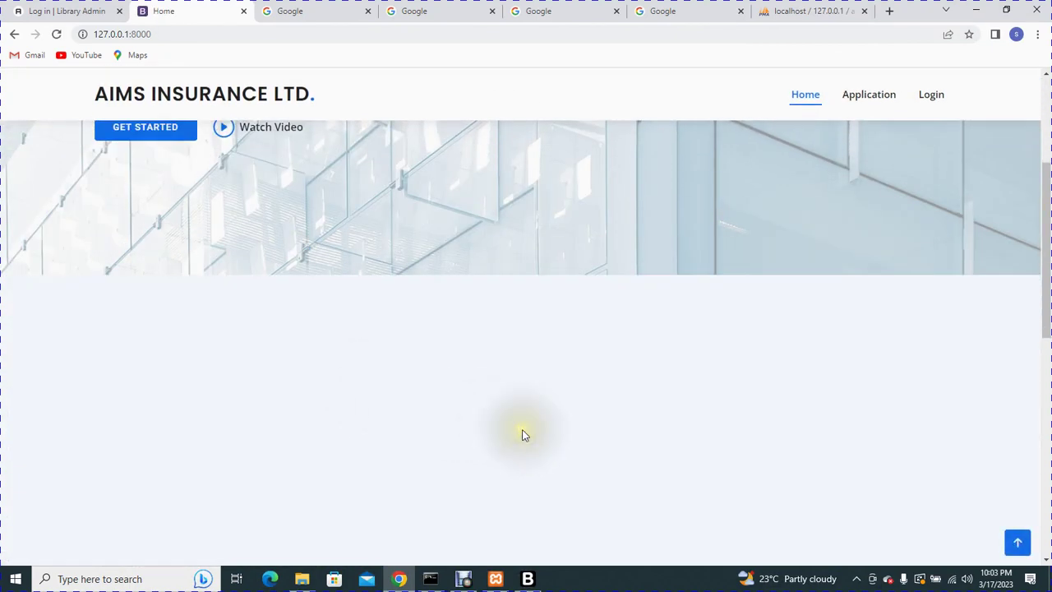
{"action": "scroll", "coordinate": [524, 434], "scroll_direction": "down", "scroll_amount": 5}
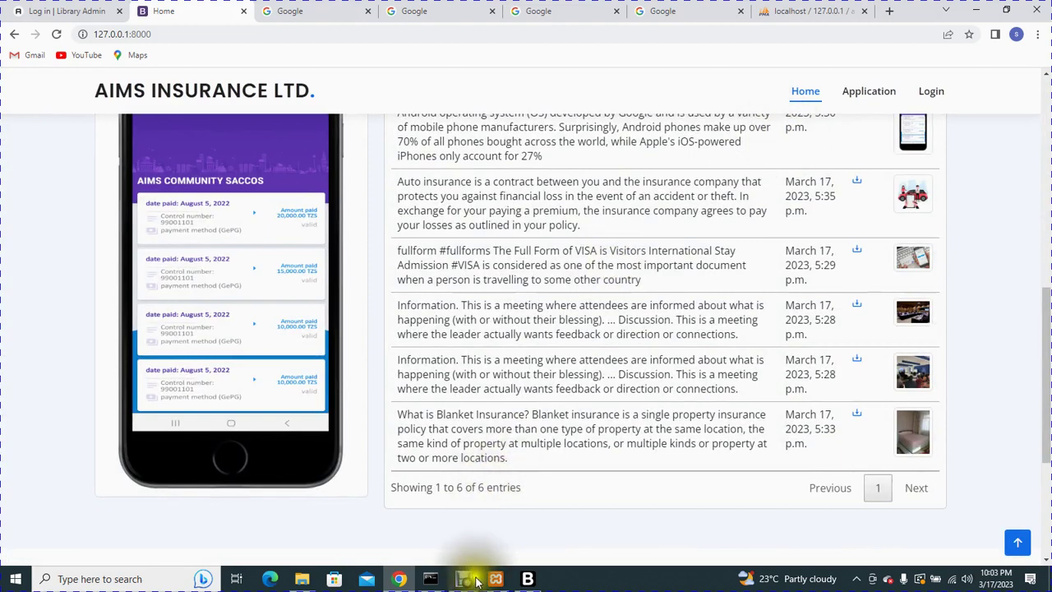
{"action": "left_click", "coordinate": [528, 579]}
{"action": "left_click_drag", "start_coordinate": [101, 362], "coordinate": [54, 362]}
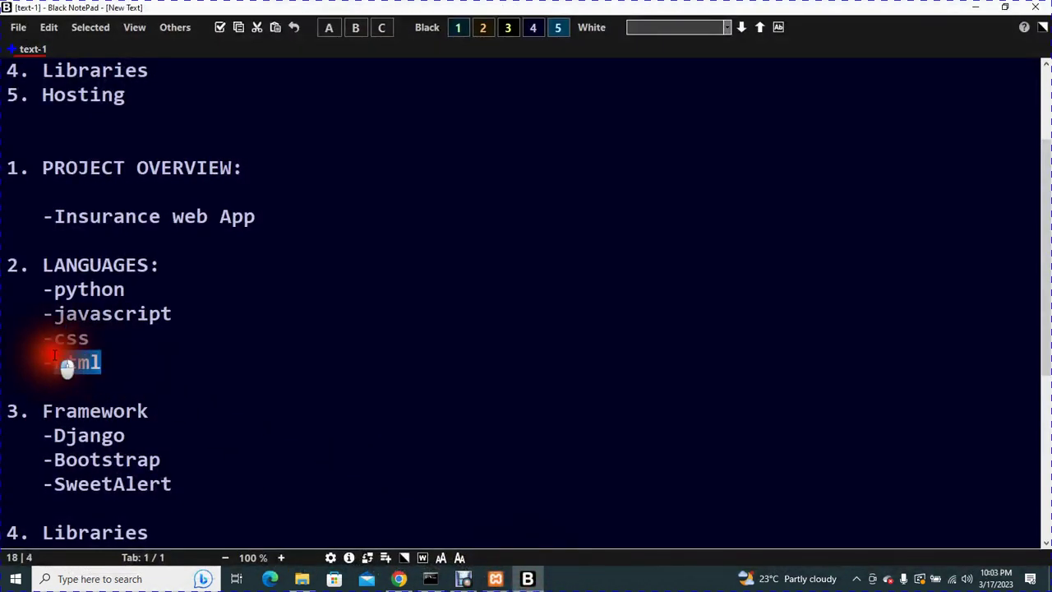
Step: Switch to Chrome and examine the home page from the welcome banner through the announcements table to the footer
{"action": "left_click", "coordinate": [400, 579]}
{"action": "scroll", "coordinate": [436, 365], "scroll_direction": "up", "scroll_amount": 5}
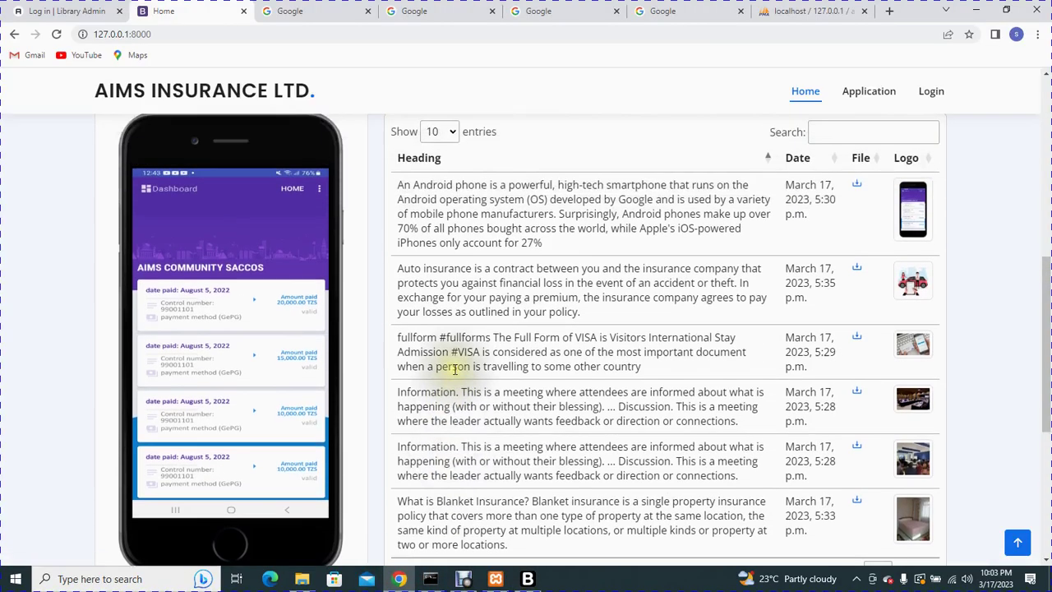
{"action": "scroll", "coordinate": [251, 211], "scroll_direction": "up", "scroll_amount": 3}
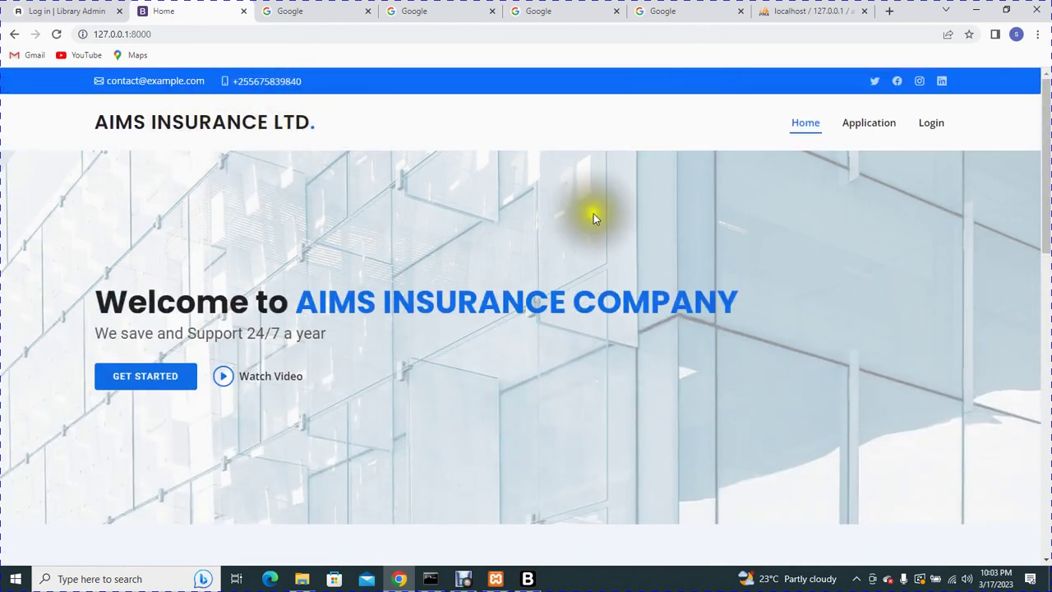
{"action": "scroll", "coordinate": [571, 386], "scroll_direction": "down", "scroll_amount": 5}
{"action": "scroll", "coordinate": [574, 397], "scroll_direction": "down", "scroll_amount": 3}
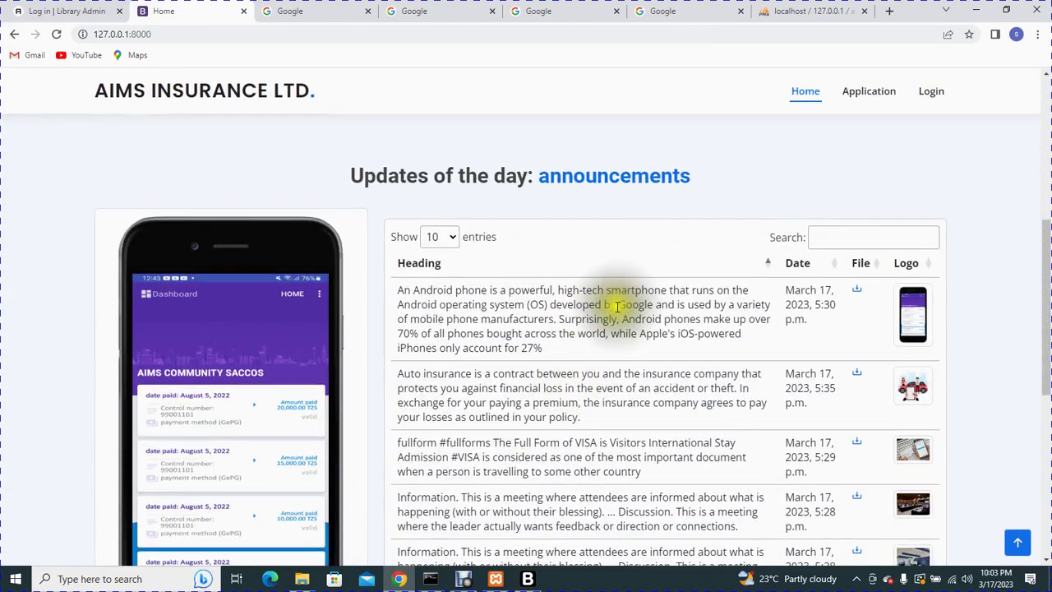
{"action": "scroll", "coordinate": [600, 311], "scroll_direction": "down", "scroll_amount": 1}
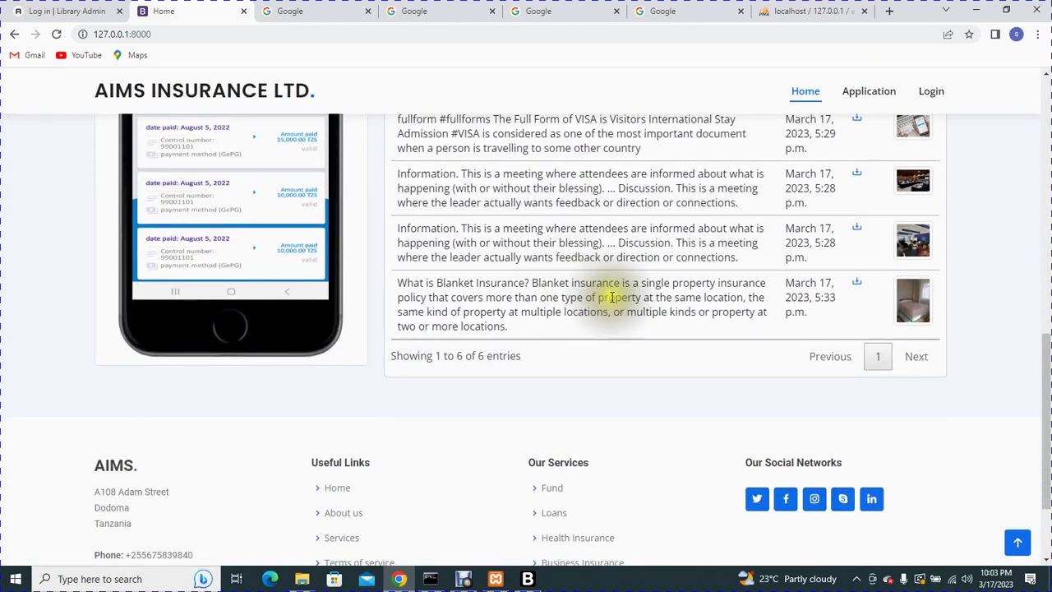
{"action": "scroll", "coordinate": [611, 299], "scroll_direction": "up", "scroll_amount": 4}
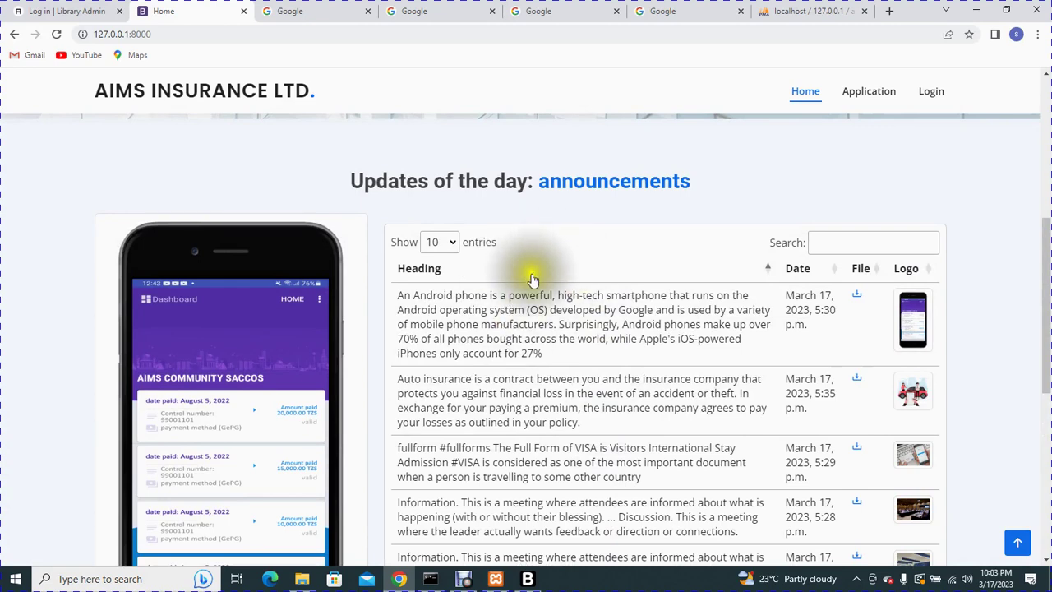
{"action": "scroll", "coordinate": [536, 295], "scroll_direction": "down", "scroll_amount": 5}
{"action": "scroll", "coordinate": [531, 354], "scroll_direction": "up", "scroll_amount": 3}
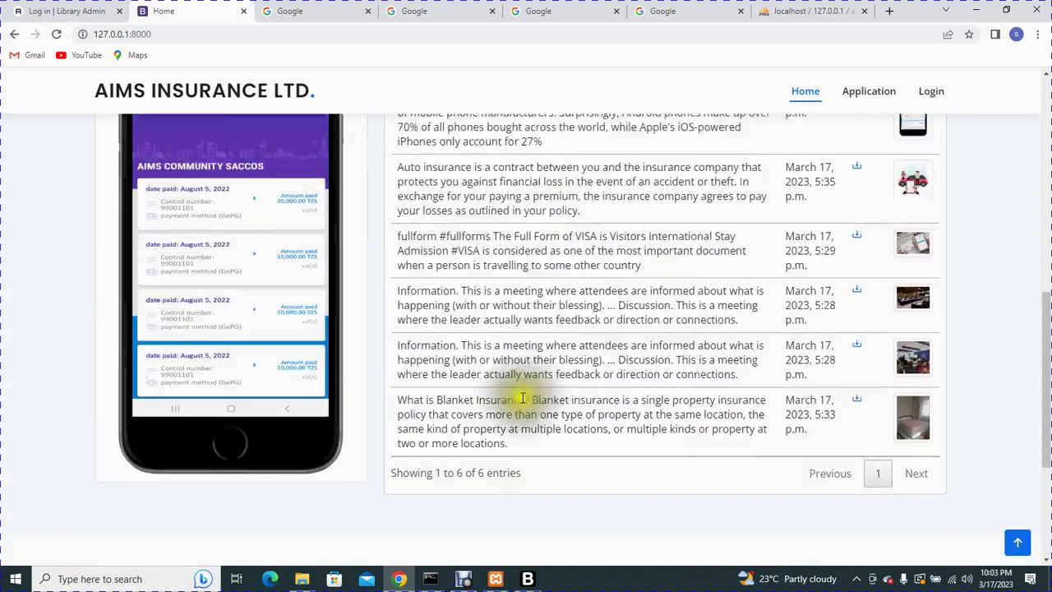
Step: Switch to Black NotePad, highlight Django under Framework and return to the home page's welcome banner in Chrome
{"action": "left_click", "coordinate": [528, 578]}
{"action": "scroll", "coordinate": [177, 411], "scroll_direction": "down", "scroll_amount": 3}
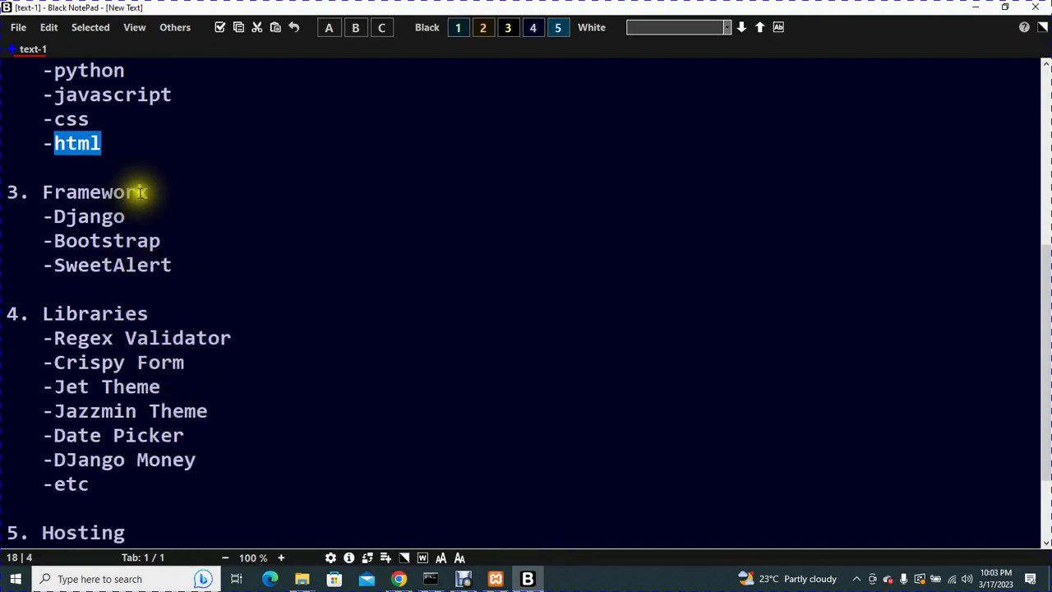
{"action": "left_click_drag", "start_coordinate": [125, 217], "coordinate": [43, 216]}
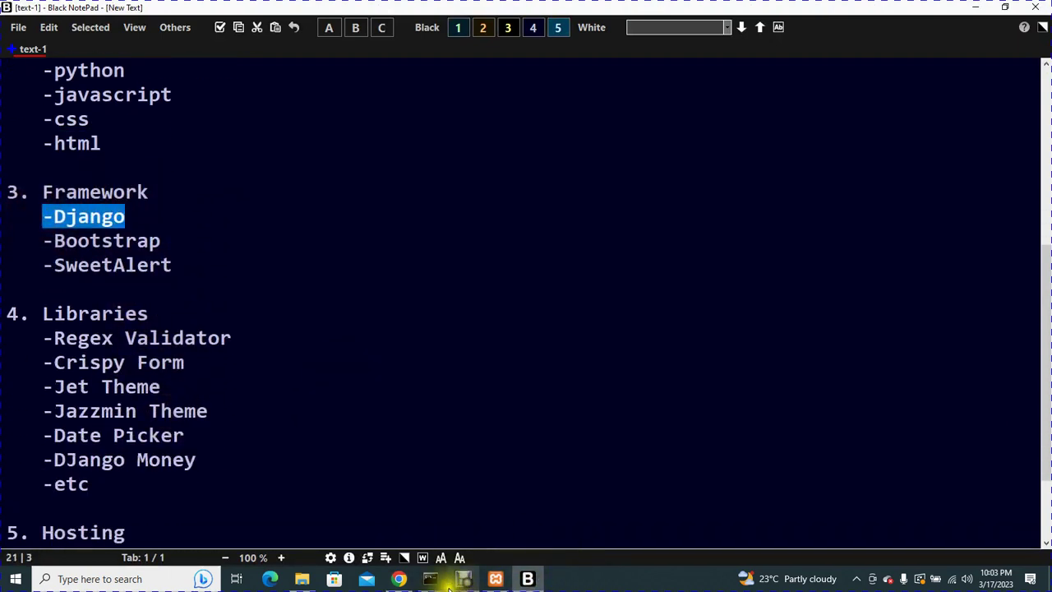
{"action": "left_click", "coordinate": [398, 578]}
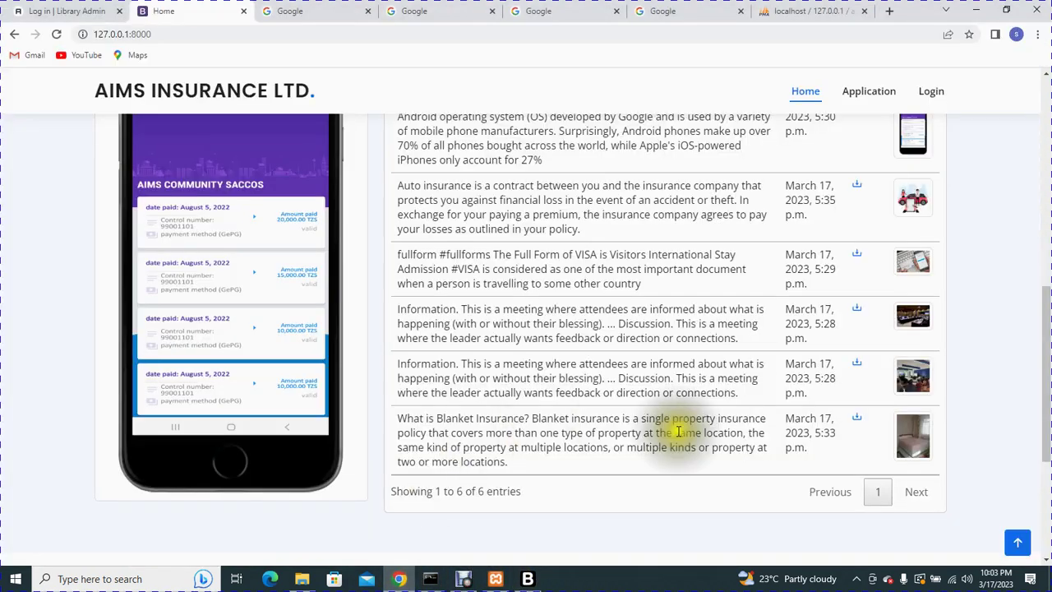
{"action": "scroll", "coordinate": [674, 430], "scroll_direction": "up", "scroll_amount": 7}
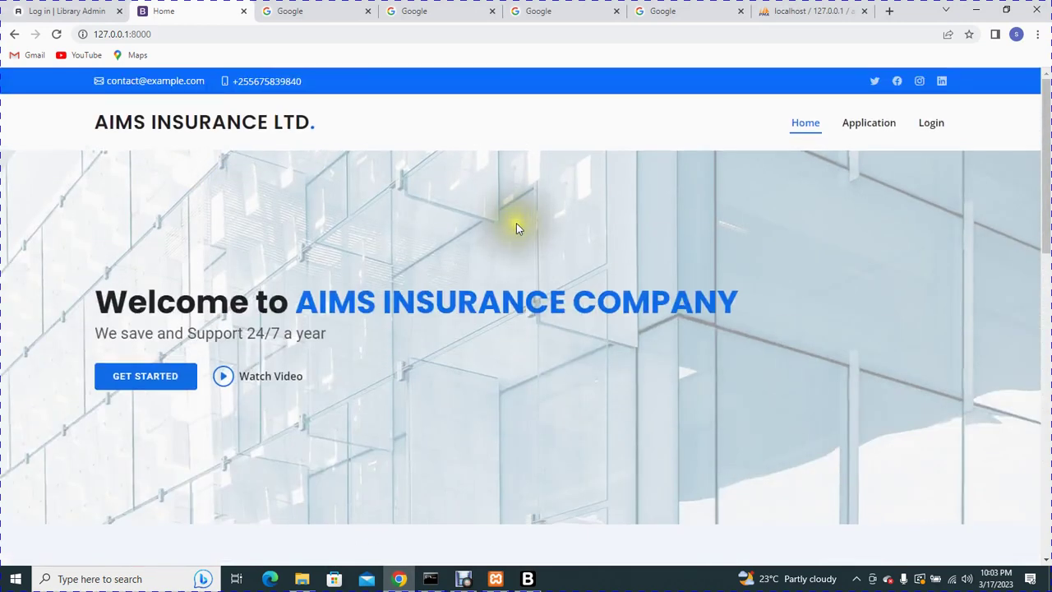
Step: Switch to Black NotePad and highlight Bootstrap, the related css entry and SweetAlert in turn
{"action": "left_click", "coordinate": [529, 580]}
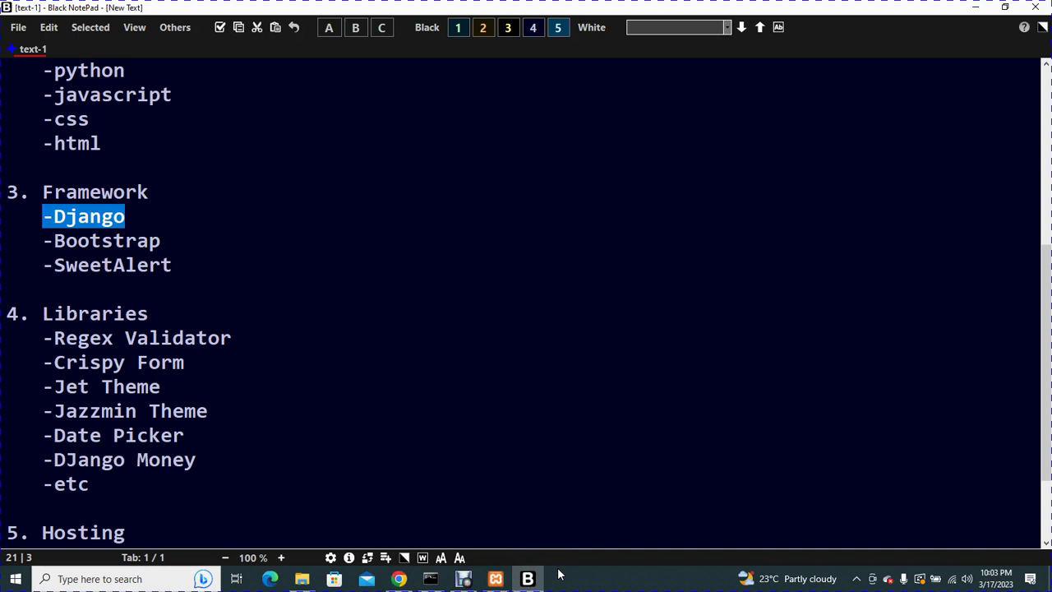
{"action": "left_click_drag", "start_coordinate": [182, 244], "coordinate": [73, 244]}
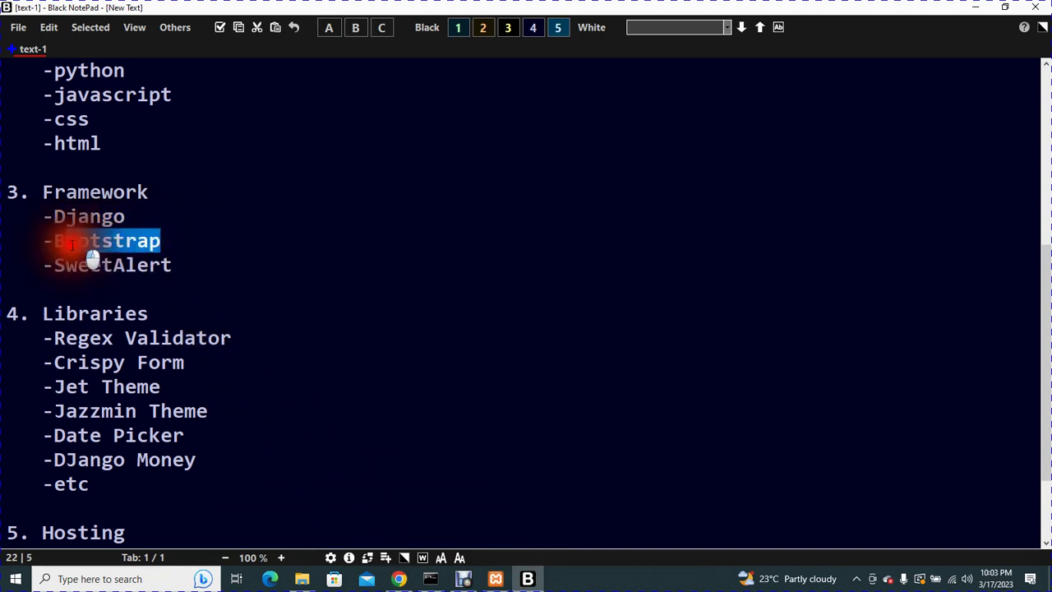
{"action": "left_click", "coordinate": [91, 120]}
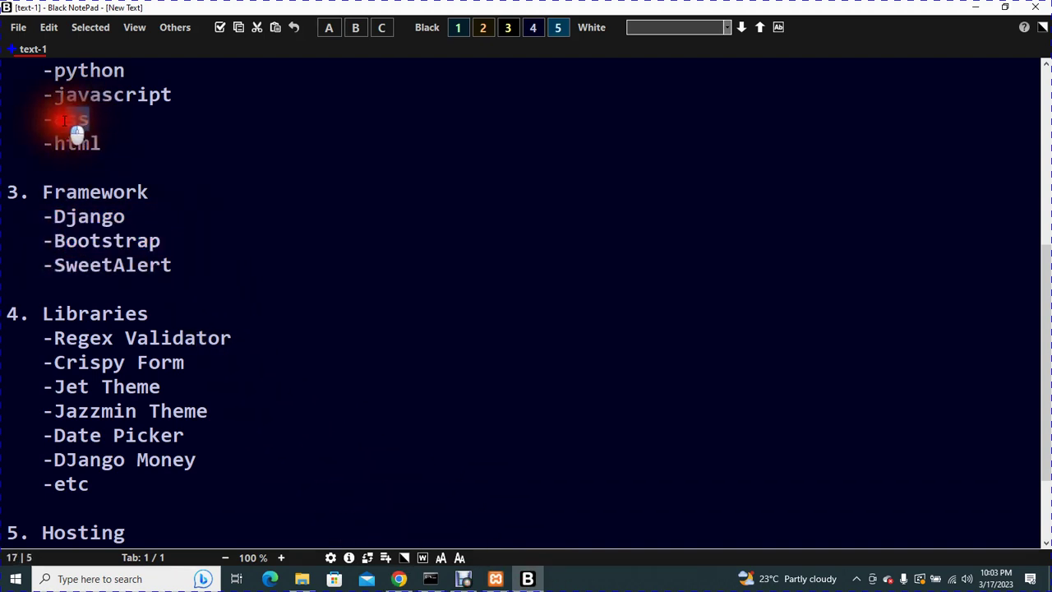
{"action": "left_click_drag", "start_coordinate": [159, 264], "coordinate": [66, 268]}
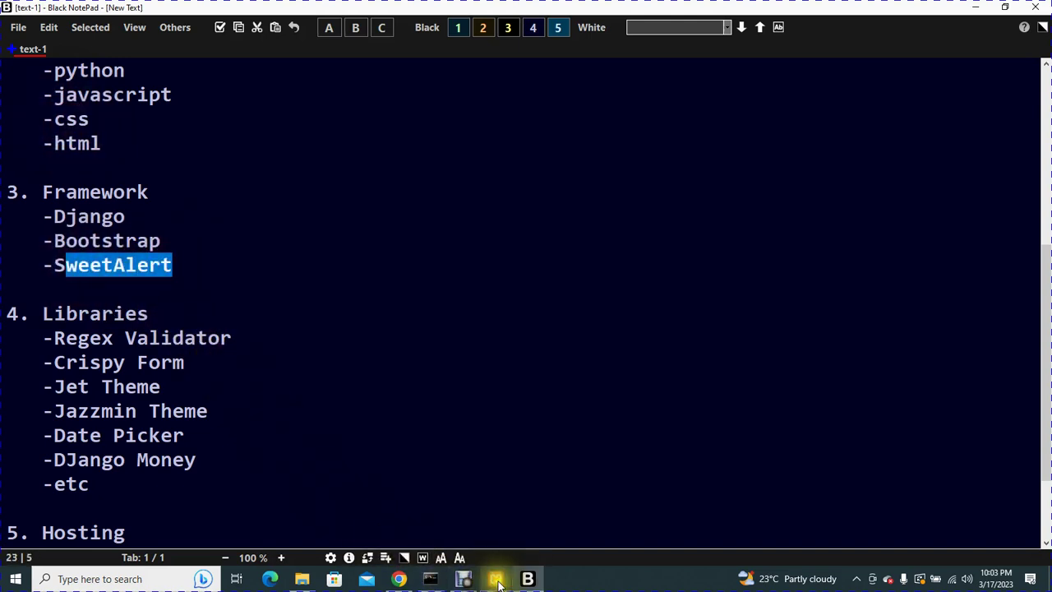
Step: Glance at the Chrome home page and the Django server console, switch to Black NotePad and highlight the Libraries heading
{"action": "left_click", "coordinate": [400, 577]}
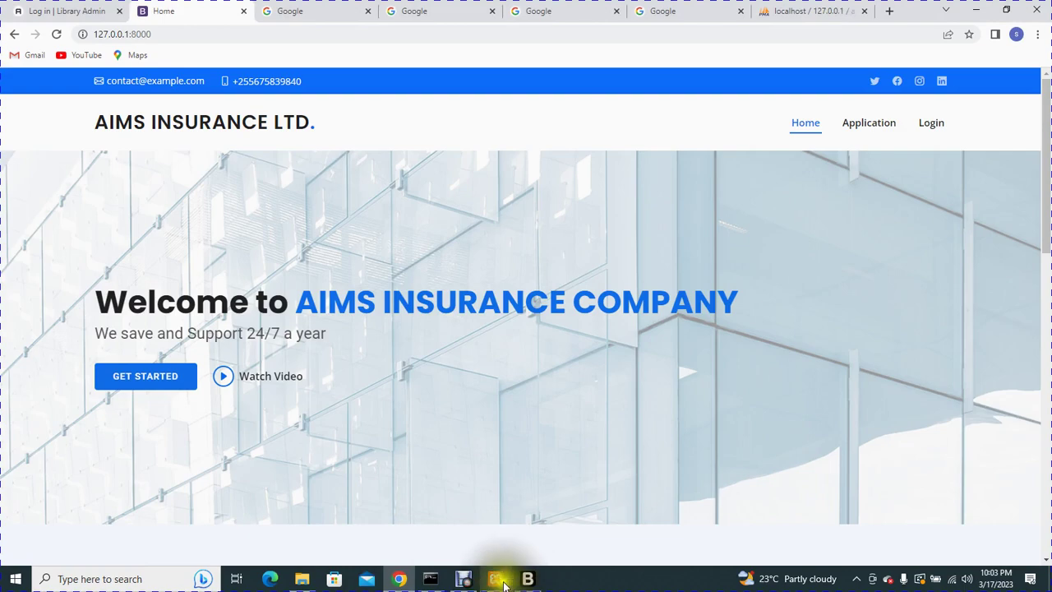
{"action": "mouse_move", "coordinate": [503, 582]}
{"action": "left_click", "coordinate": [431, 579]}
{"action": "left_click", "coordinate": [430, 579]}
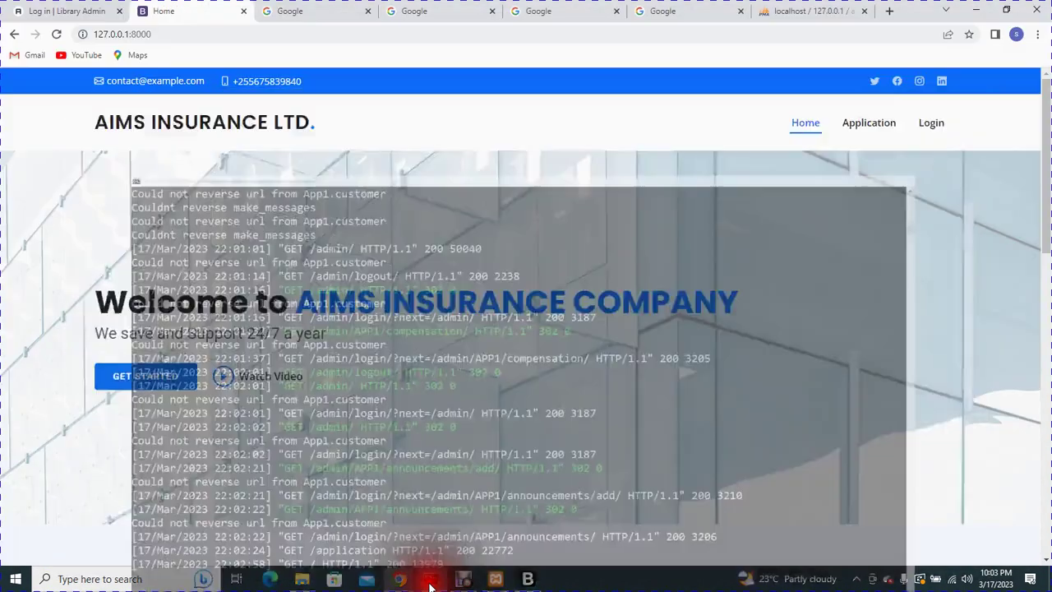
{"action": "left_click", "coordinate": [528, 580]}
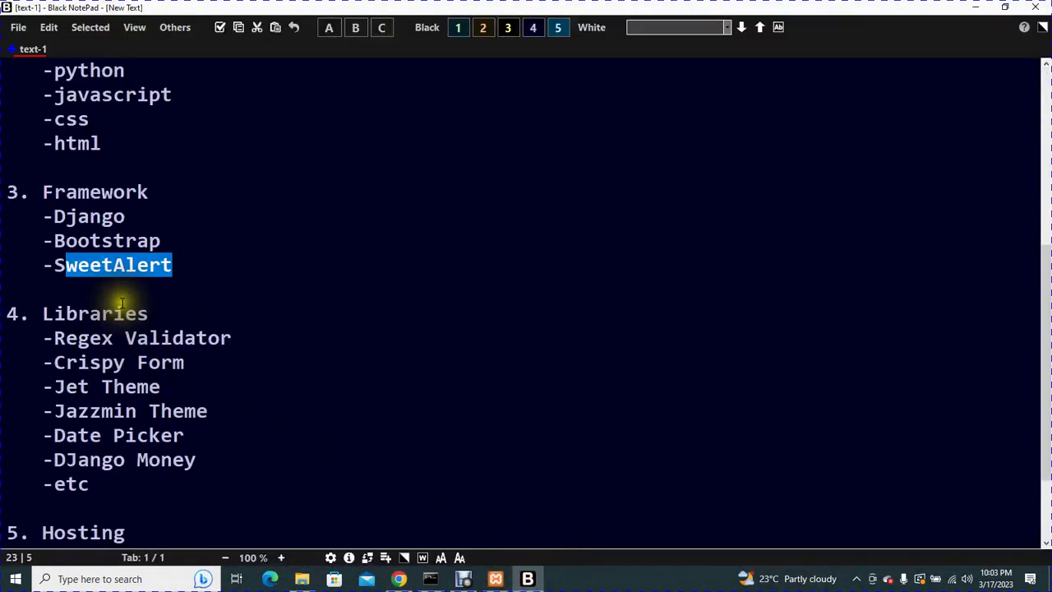
{"action": "double_click", "coordinate": [61, 315]}
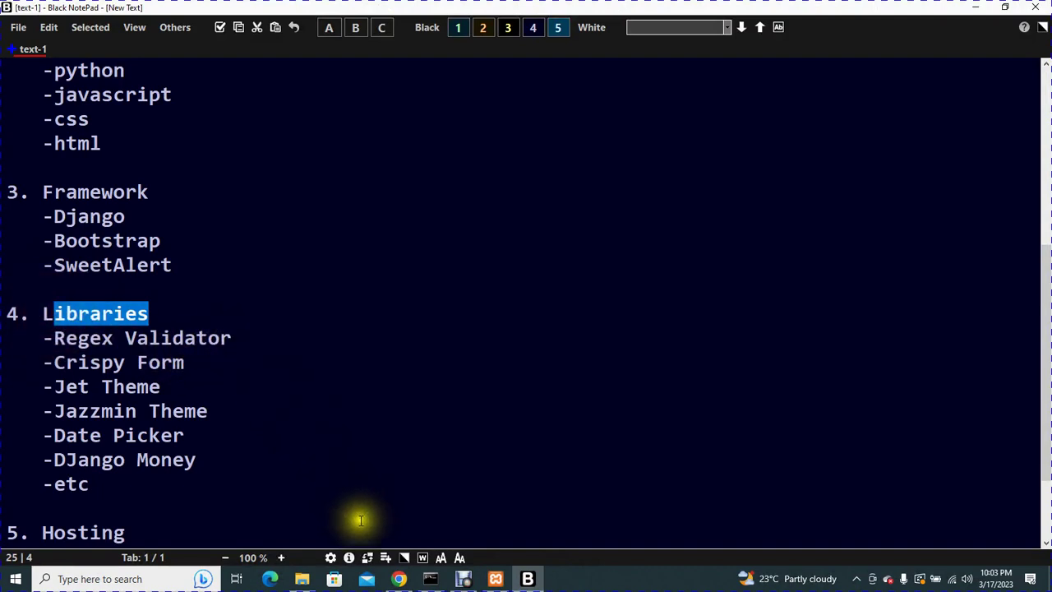
Step: Switch to Chrome, open the Application page, submit the registration form empty and look over its field validation
{"action": "left_click", "coordinate": [401, 580]}
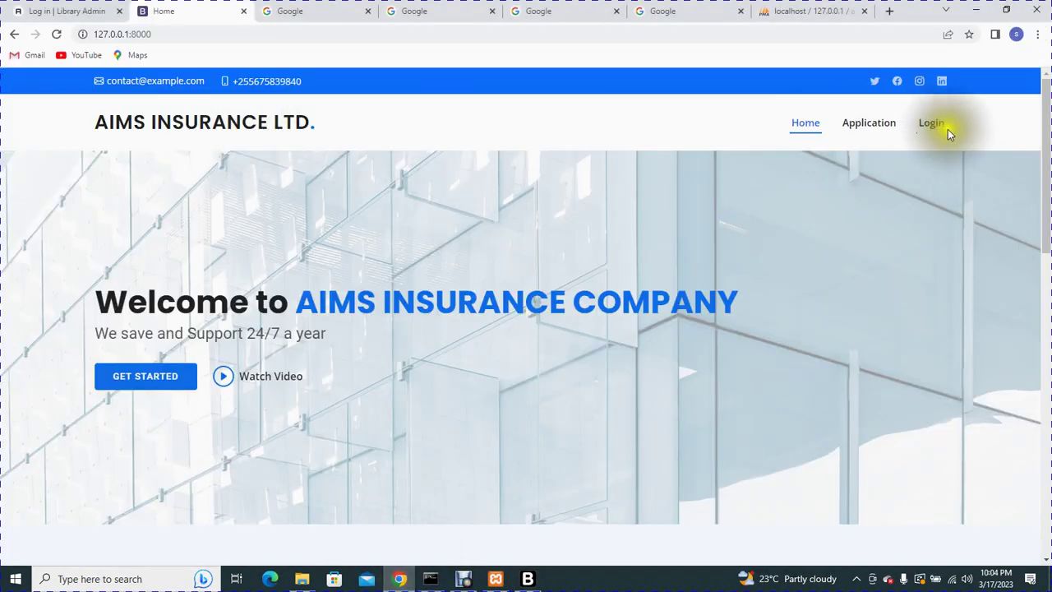
{"action": "left_click", "coordinate": [860, 131]}
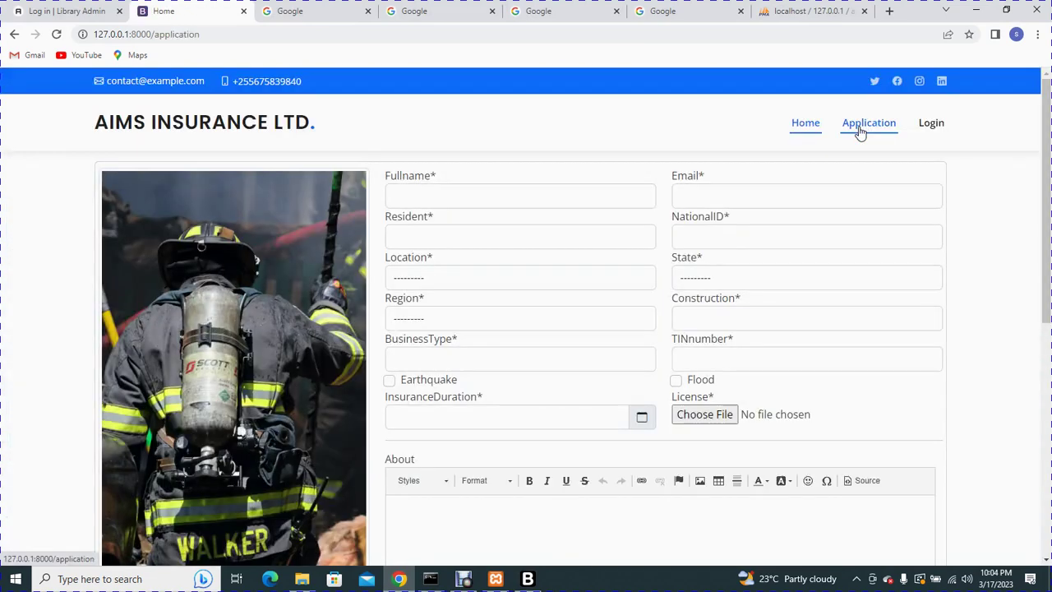
{"action": "scroll", "coordinate": [613, 493], "scroll_direction": "down", "scroll_amount": 4}
{"action": "left_click", "coordinate": [535, 392]}
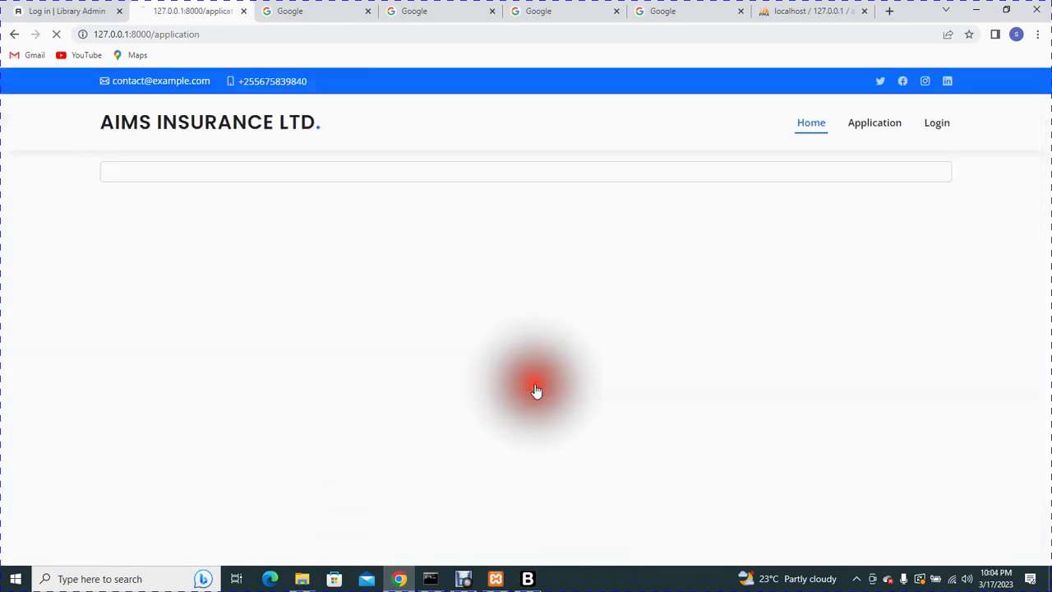
{"action": "scroll", "coordinate": [535, 392], "scroll_direction": "down", "scroll_amount": 4}
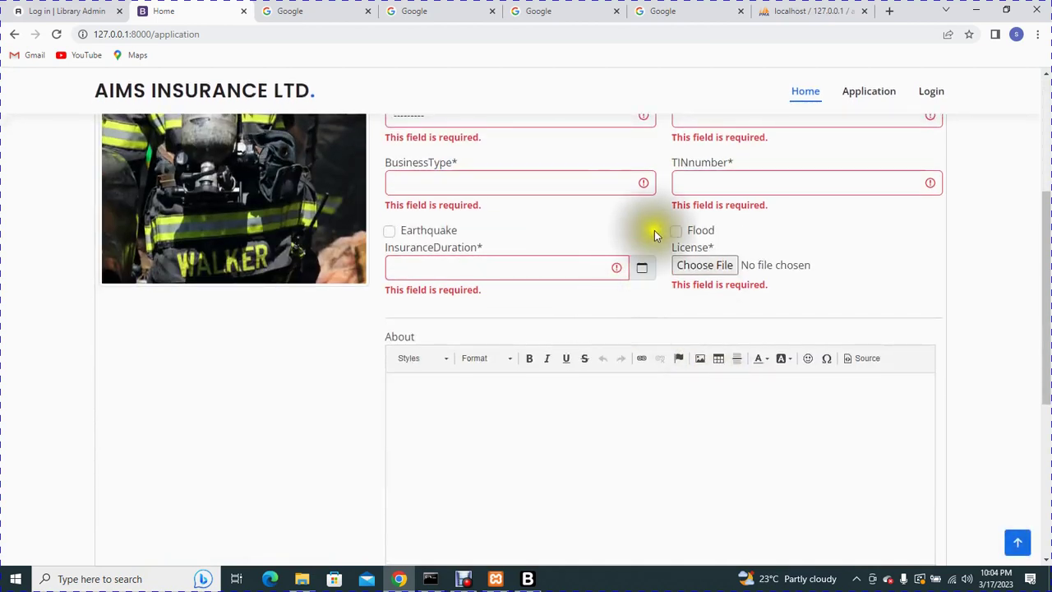
{"action": "scroll", "coordinate": [698, 235], "scroll_direction": "up", "scroll_amount": 4}
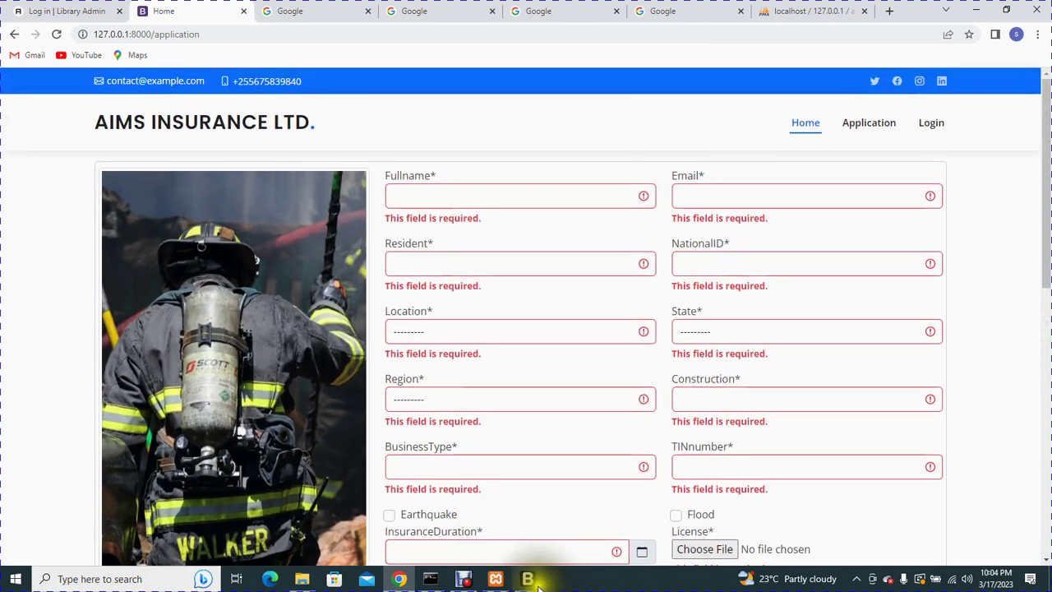
Step: Check the Libraries list in Black NotePad, return to Chrome and examine the form's fields and About editor without filling them
{"action": "left_click", "coordinate": [527, 578]}
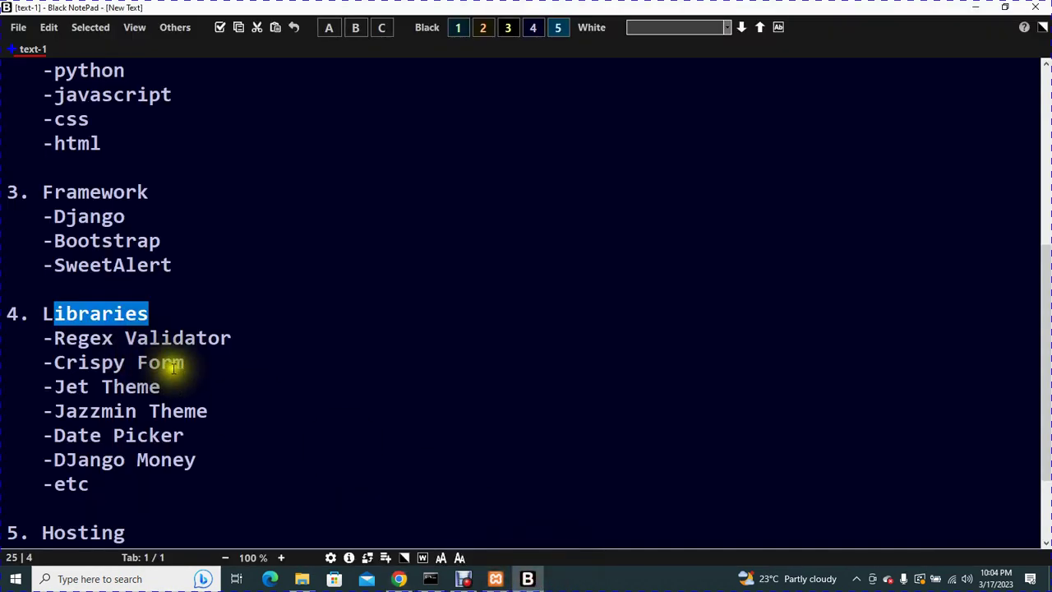
{"action": "left_click", "coordinate": [398, 579]}
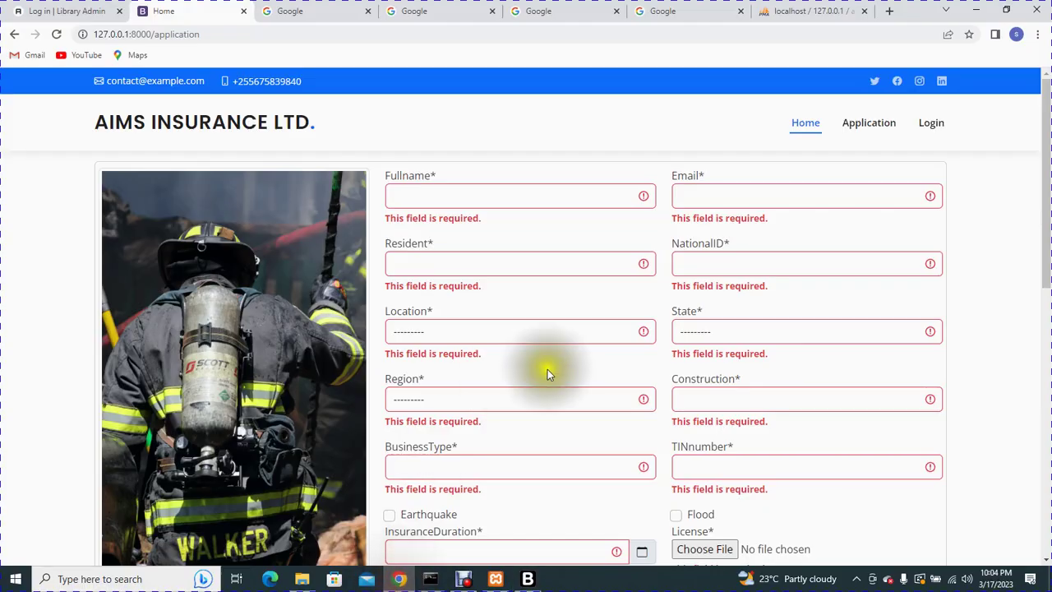
{"action": "scroll", "coordinate": [799, 450], "scroll_direction": "down", "scroll_amount": 4}
{"action": "scroll", "coordinate": [605, 268], "scroll_direction": "up", "scroll_amount": 5}
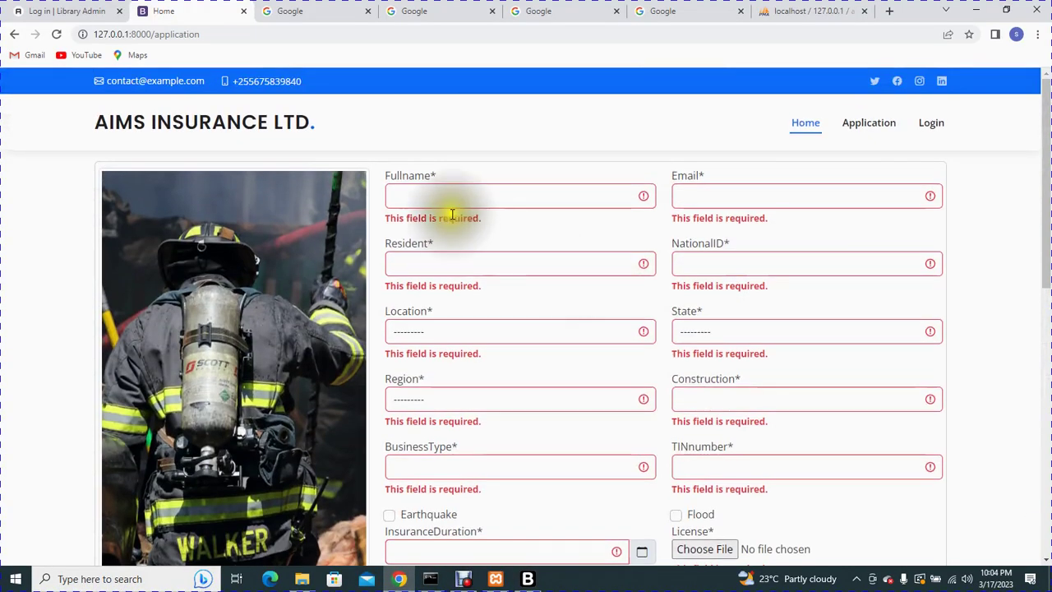
{"action": "scroll", "coordinate": [535, 394], "scroll_direction": "down", "scroll_amount": 5}
{"action": "left_click", "coordinate": [550, 407]}
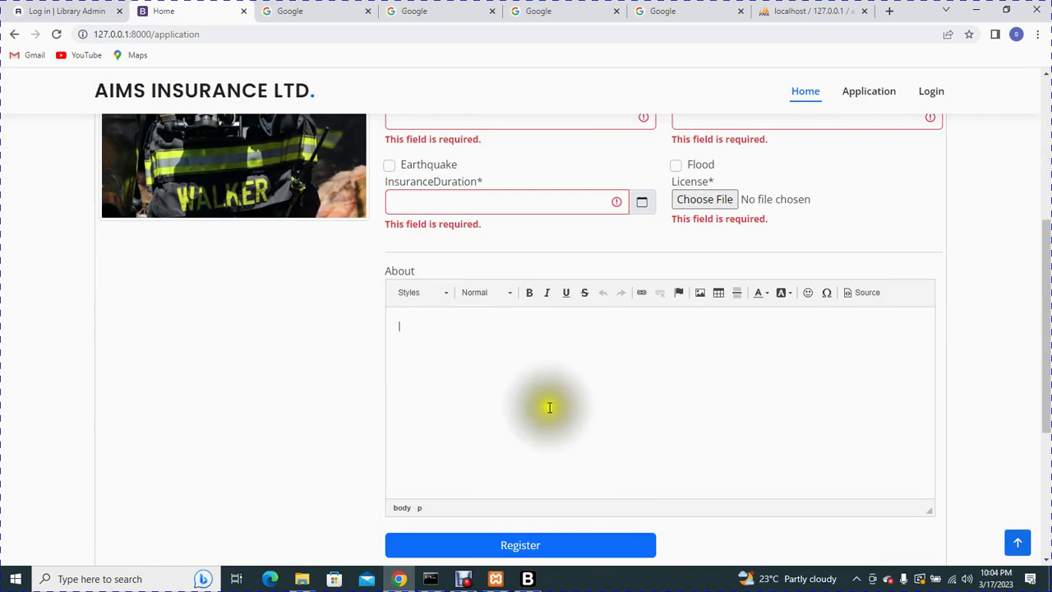
{"action": "scroll", "coordinate": [506, 427], "scroll_direction": "up", "scroll_amount": 5}
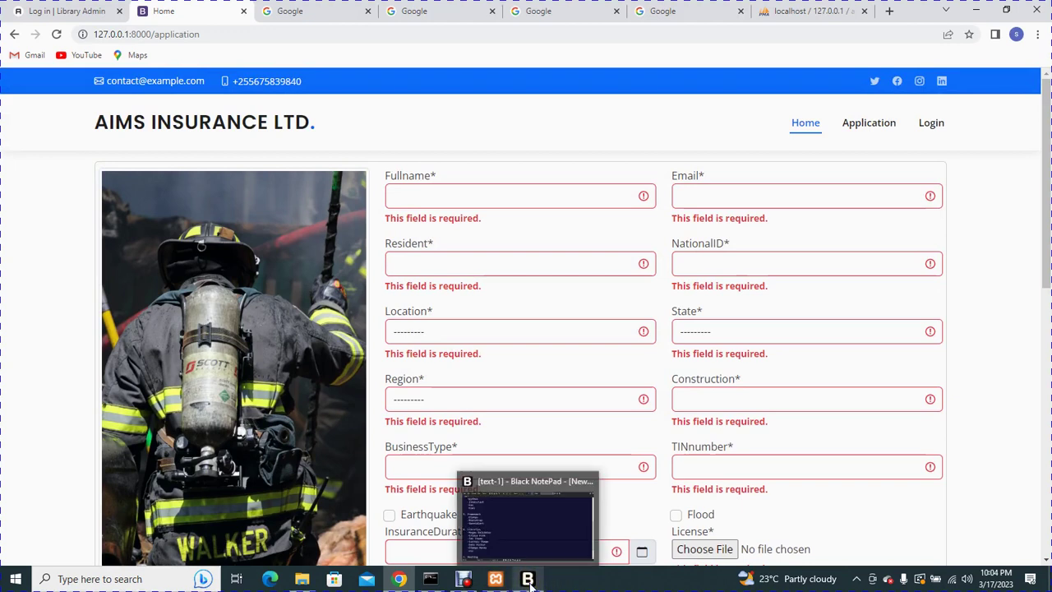
Step: Switch to Black NotePad, highlight Crispy Form under Libraries and return to Chrome to look over the registration form
{"action": "left_click", "coordinate": [528, 580]}
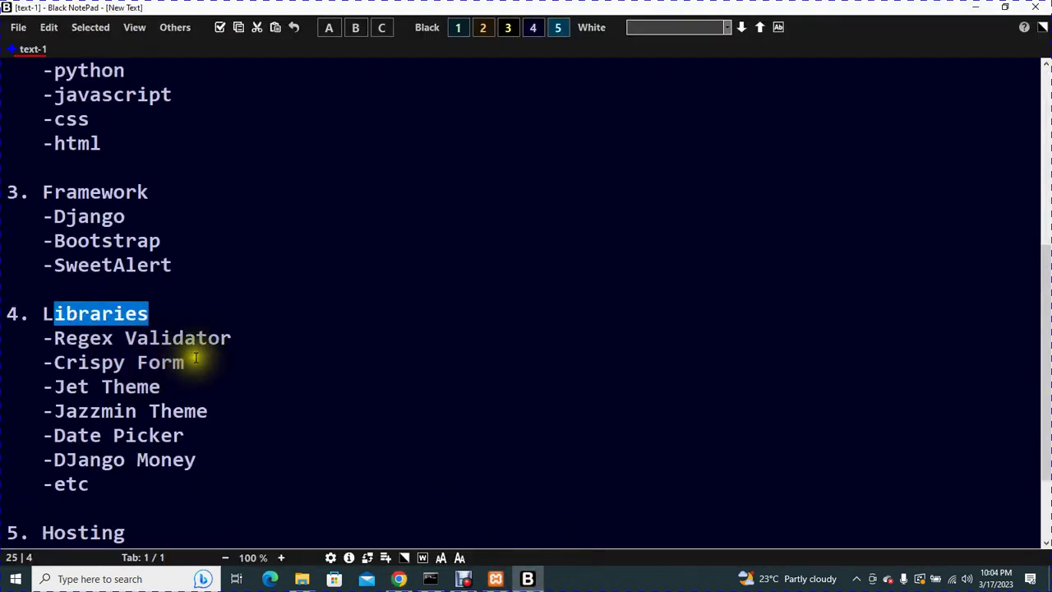
{"action": "left_click_drag", "start_coordinate": [195, 359], "coordinate": [65, 362]}
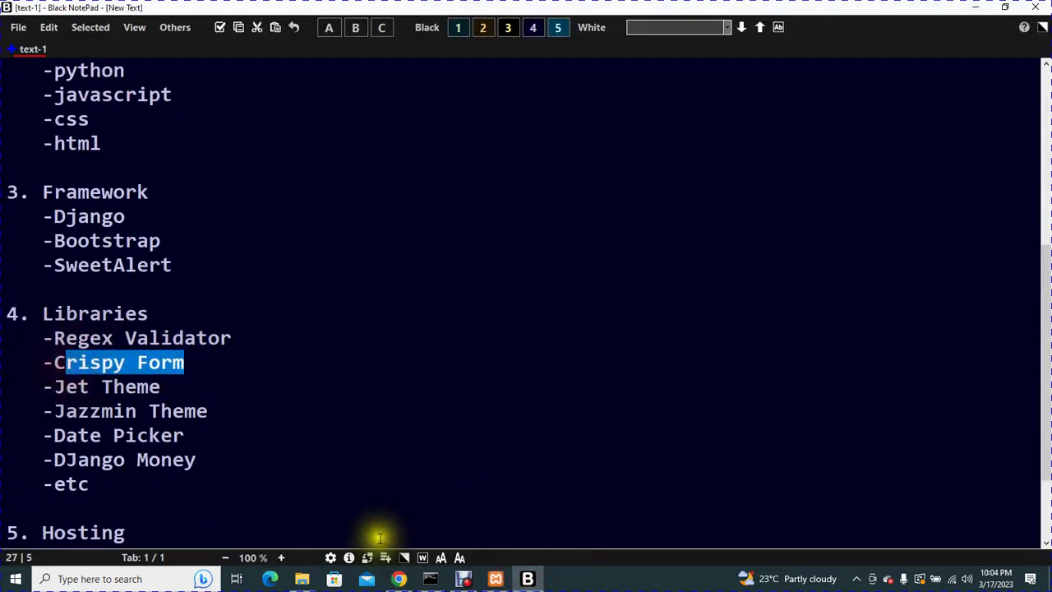
{"action": "left_click", "coordinate": [399, 580]}
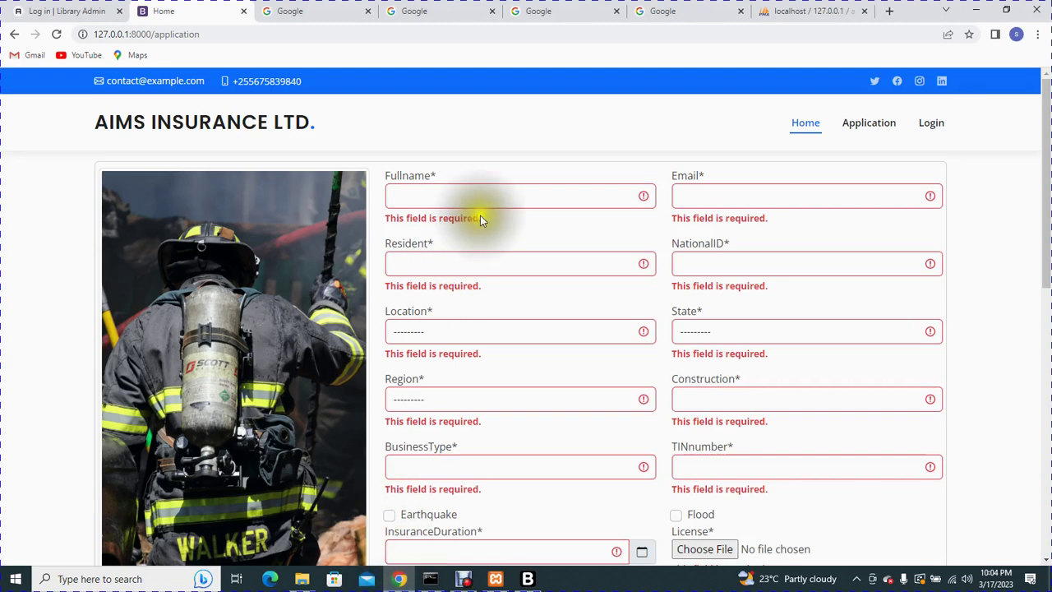
{"action": "scroll", "coordinate": [599, 260], "scroll_direction": "down", "scroll_amount": 1}
{"action": "scroll", "coordinate": [715, 464], "scroll_direction": "down", "scroll_amount": 1}
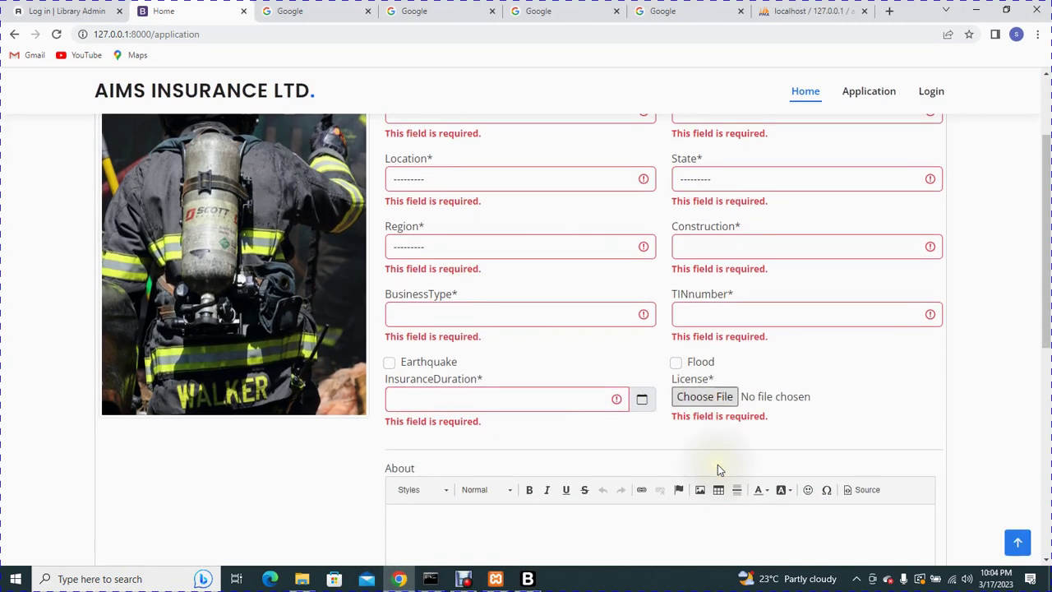
Step: Look over the registration form's required fields and its About editor
{"action": "scroll", "coordinate": [526, 363], "scroll_direction": "up", "scroll_amount": 2}
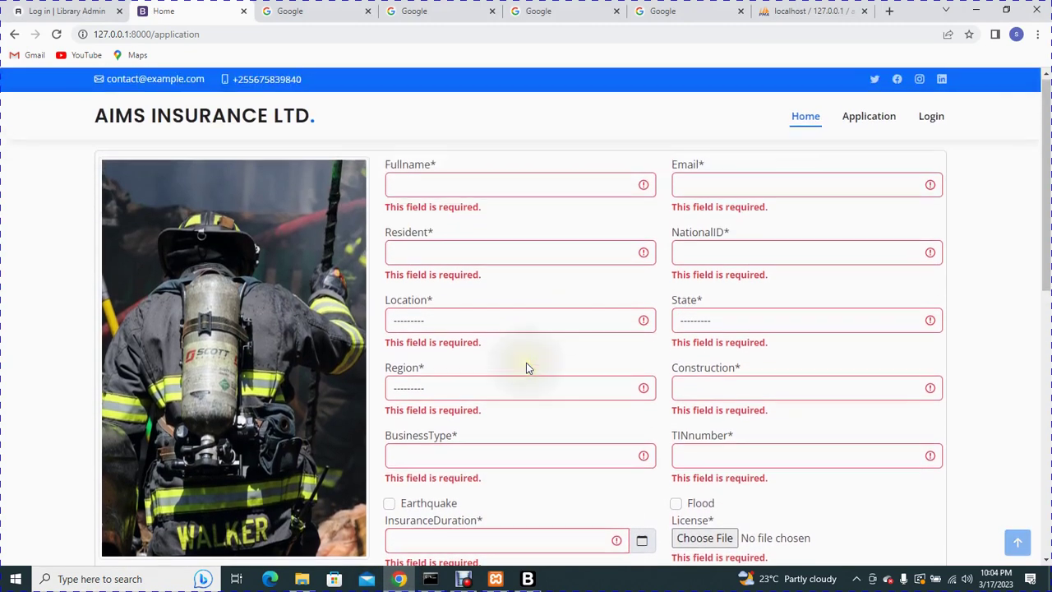
{"action": "scroll", "coordinate": [544, 323], "scroll_direction": "down", "scroll_amount": 4}
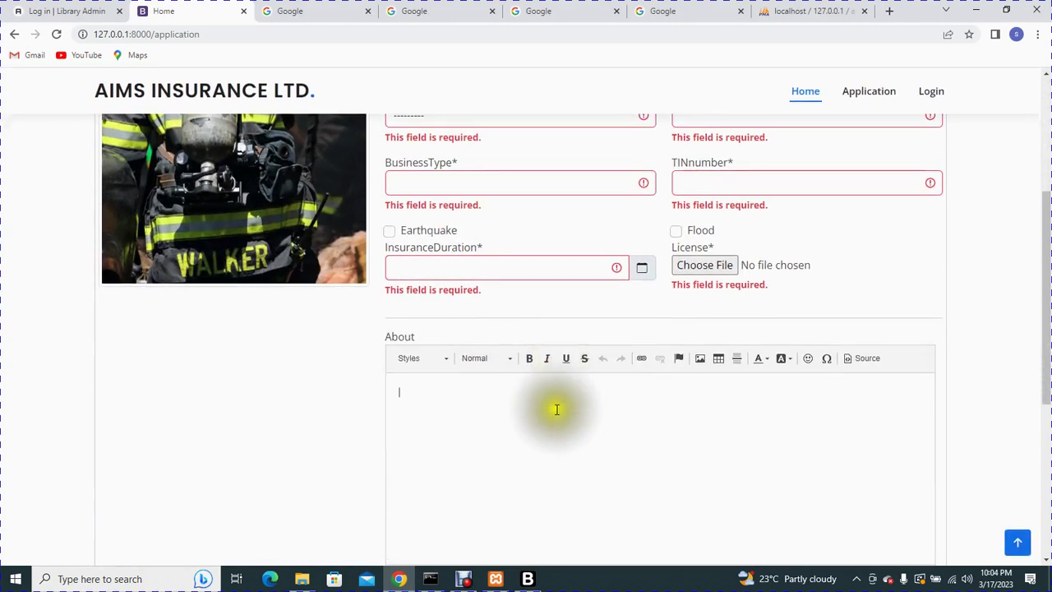
{"action": "left_click", "coordinate": [554, 408]}
{"action": "scroll", "coordinate": [553, 411], "scroll_direction": "up", "scroll_amount": 4}
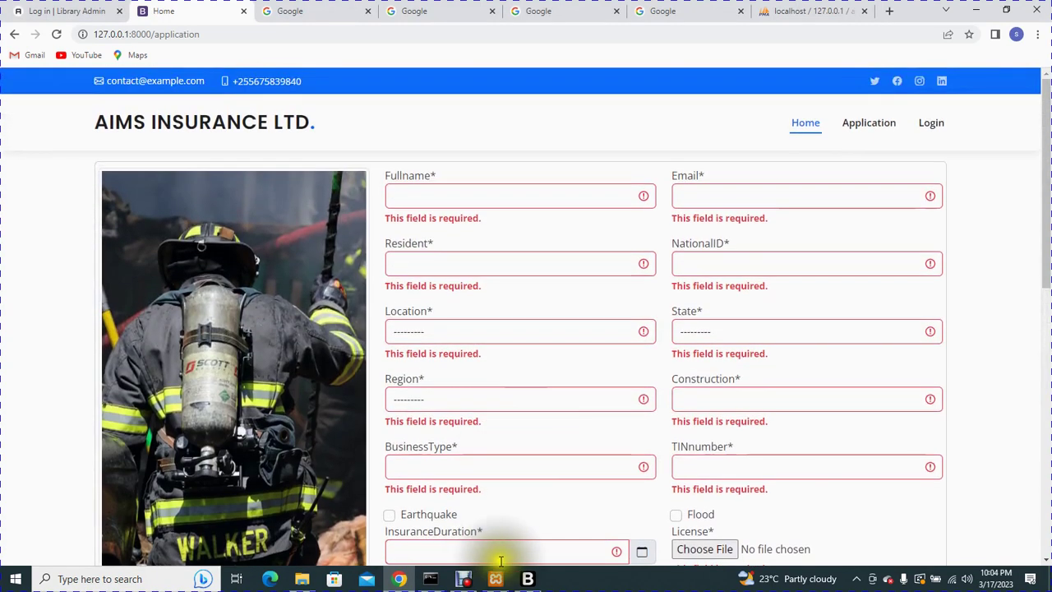
Step: Switch to Black NotePad, highlight Jet Theme under Libraries and return to Chrome
{"action": "left_click", "coordinate": [528, 579]}
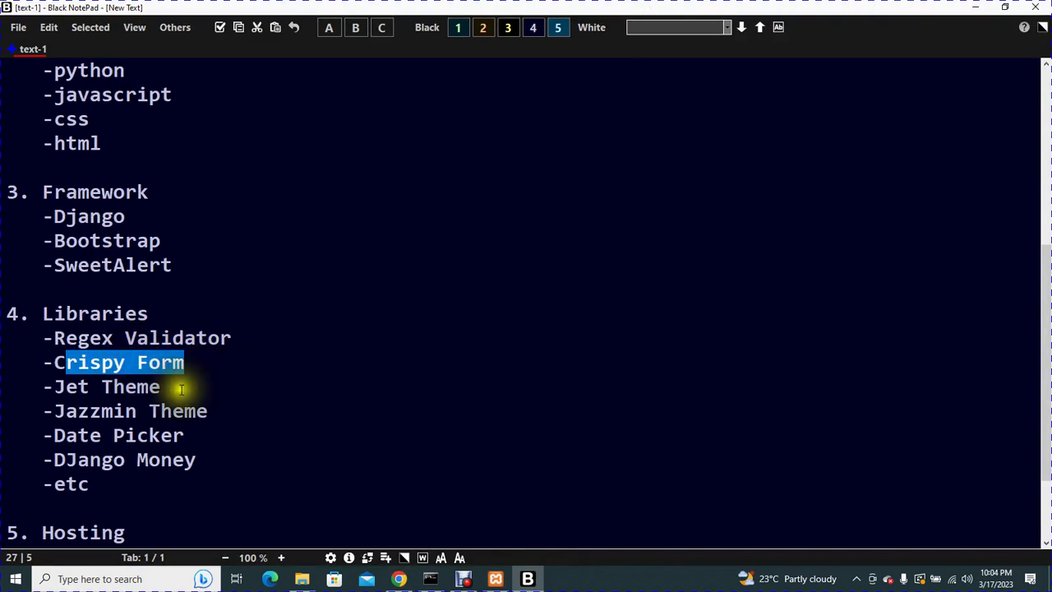
{"action": "left_click_drag", "start_coordinate": [181, 389], "coordinate": [80, 391]}
{"action": "left_click", "coordinate": [399, 579]}
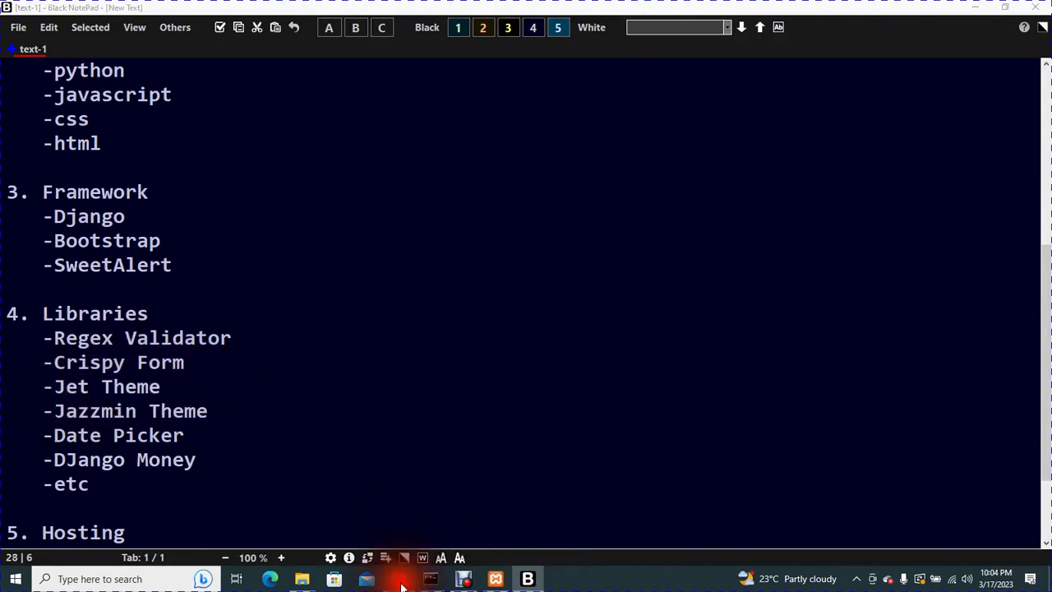
Step: Open the admin site through the website's Login link and look over its dashboard and recent actions
{"action": "left_click", "coordinate": [930, 122]}
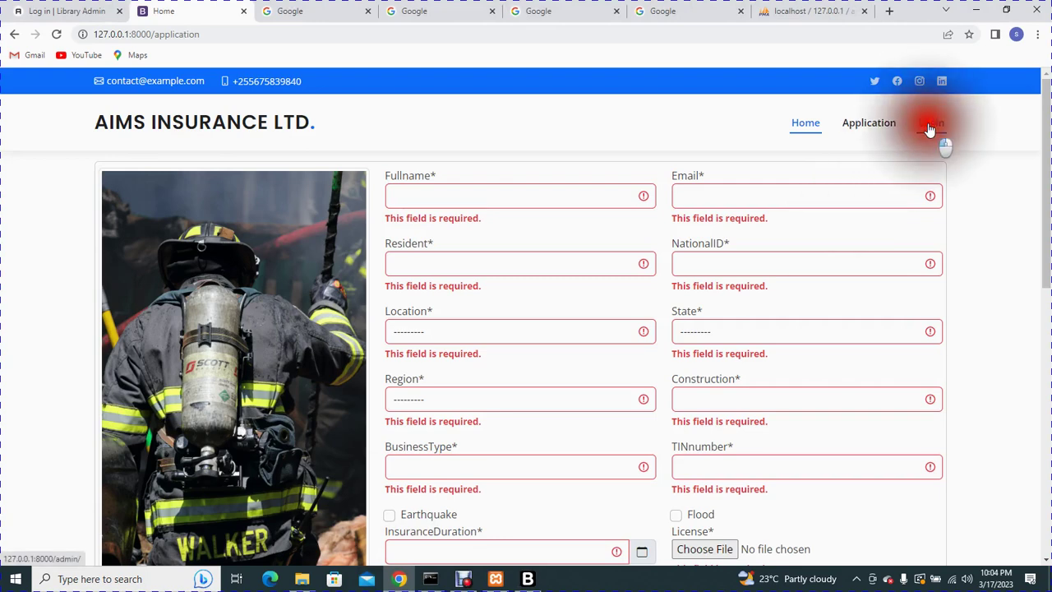
{"action": "left_click", "coordinate": [613, 418]}
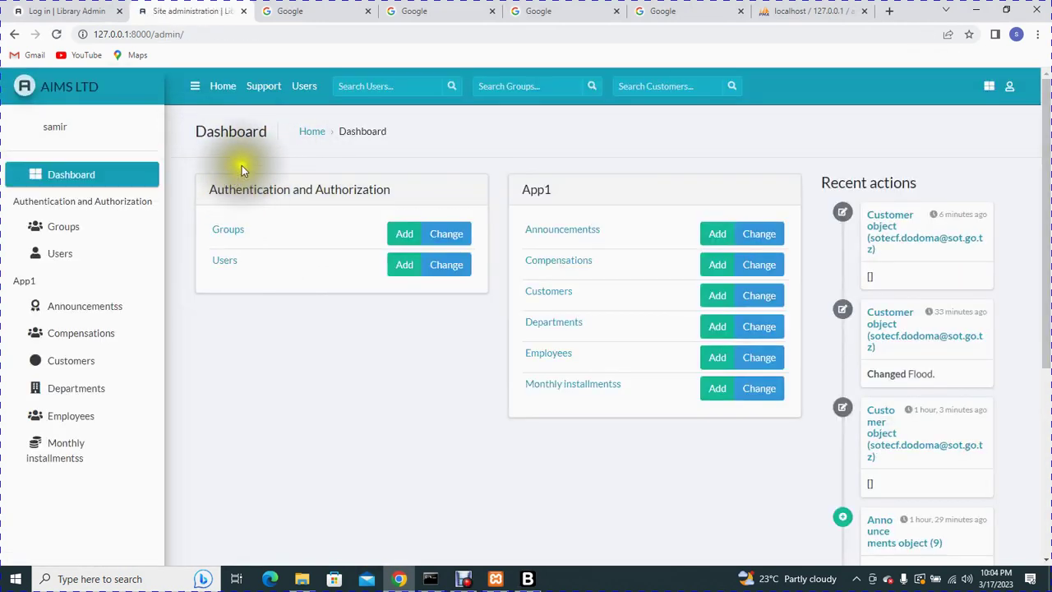
{"action": "scroll", "coordinate": [176, 329], "scroll_direction": "down", "scroll_amount": 3}
{"action": "scroll", "coordinate": [176, 329], "scroll_direction": "up", "scroll_amount": 3}
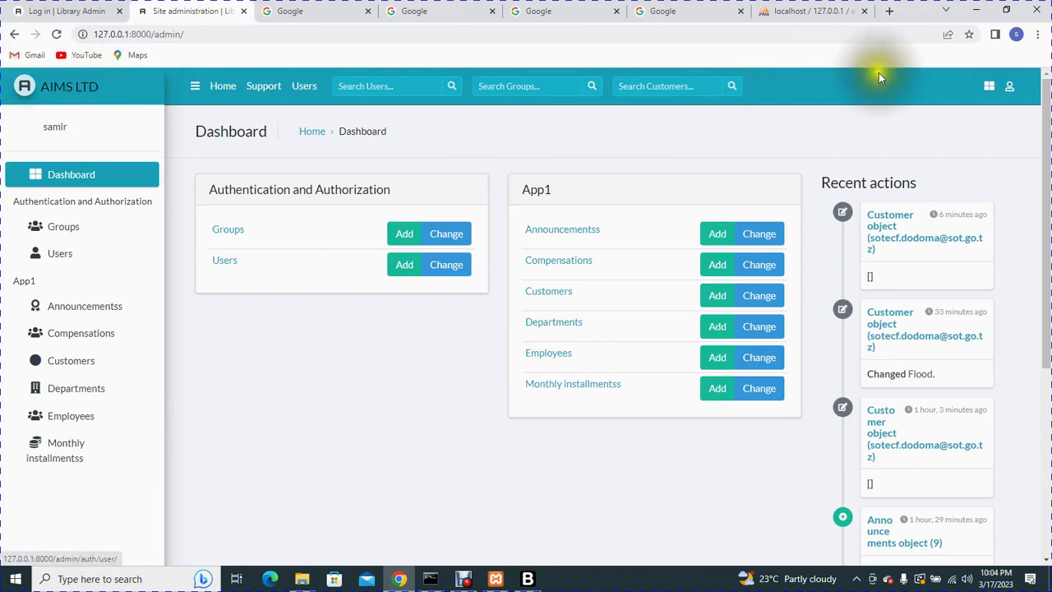
{"action": "scroll", "coordinate": [350, 360], "scroll_direction": "down", "scroll_amount": 4}
{"action": "scroll", "coordinate": [220, 304], "scroll_direction": "up", "scroll_amount": 4}
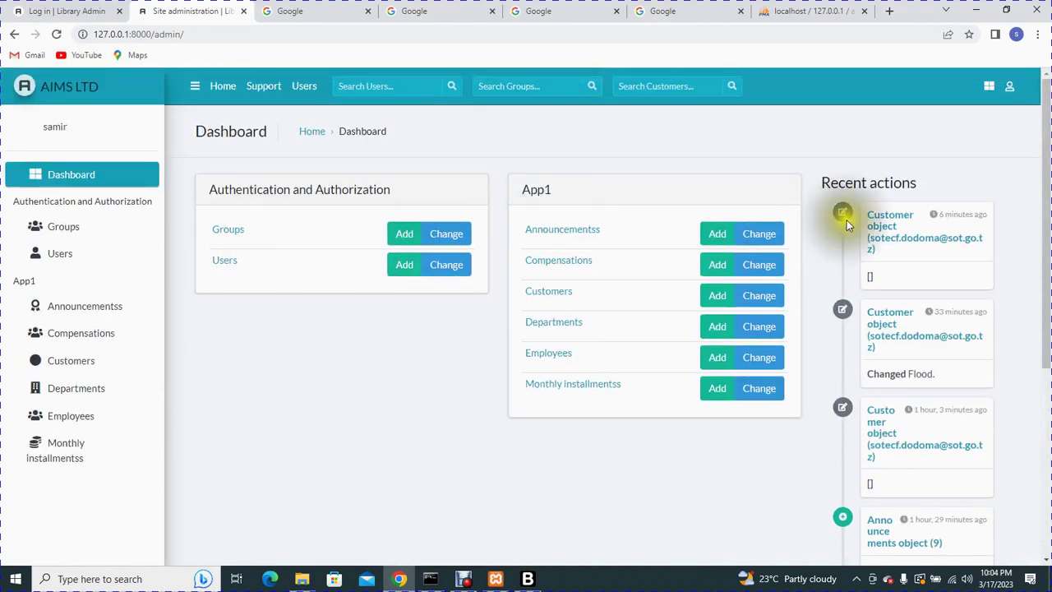
Step: Open the dashboard's Customize options and look through the themes, tweaks and colour variants
{"action": "left_click", "coordinate": [988, 86]}
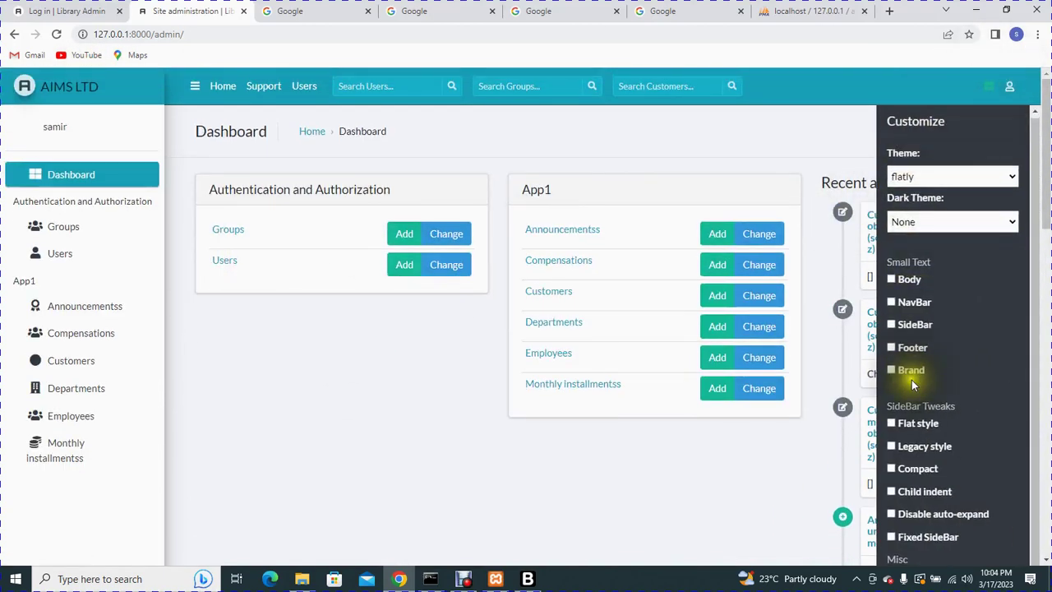
{"action": "scroll", "coordinate": [912, 379], "scroll_direction": "down", "scroll_amount": 10}
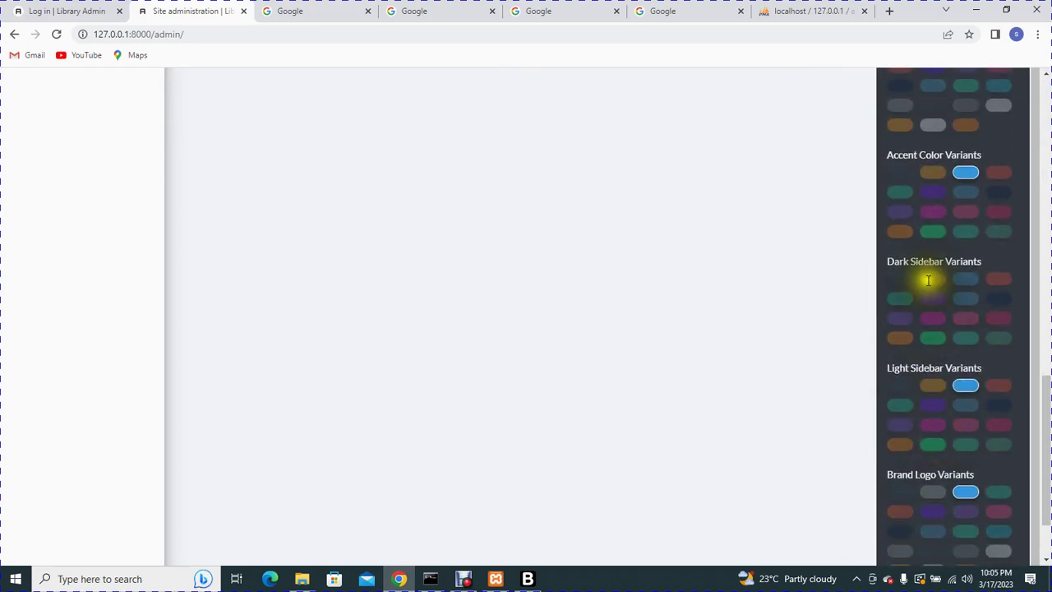
{"action": "scroll", "coordinate": [968, 353], "scroll_direction": "down", "scroll_amount": 2}
{"action": "scroll", "coordinate": [922, 304], "scroll_direction": "up", "scroll_amount": 10}
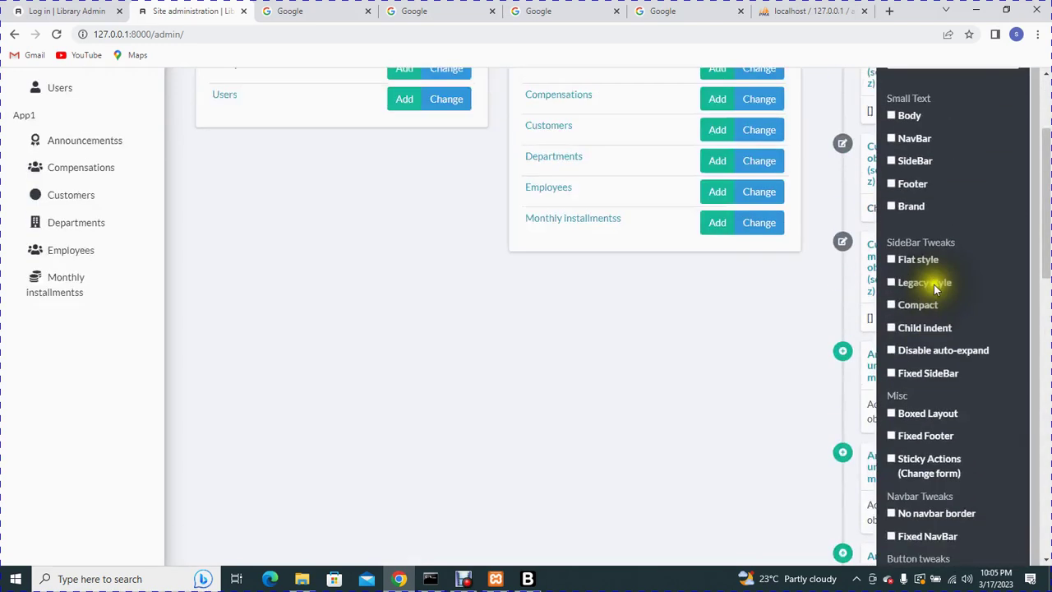
Step: Highlight Jazzmin Theme in Black NotePad's Libraries list, return to the Chrome dashboard and close the Customize options
{"action": "left_click", "coordinate": [528, 578]}
{"action": "left_click_drag", "start_coordinate": [215, 413], "coordinate": [62, 415]}
{"action": "left_click", "coordinate": [399, 579]}
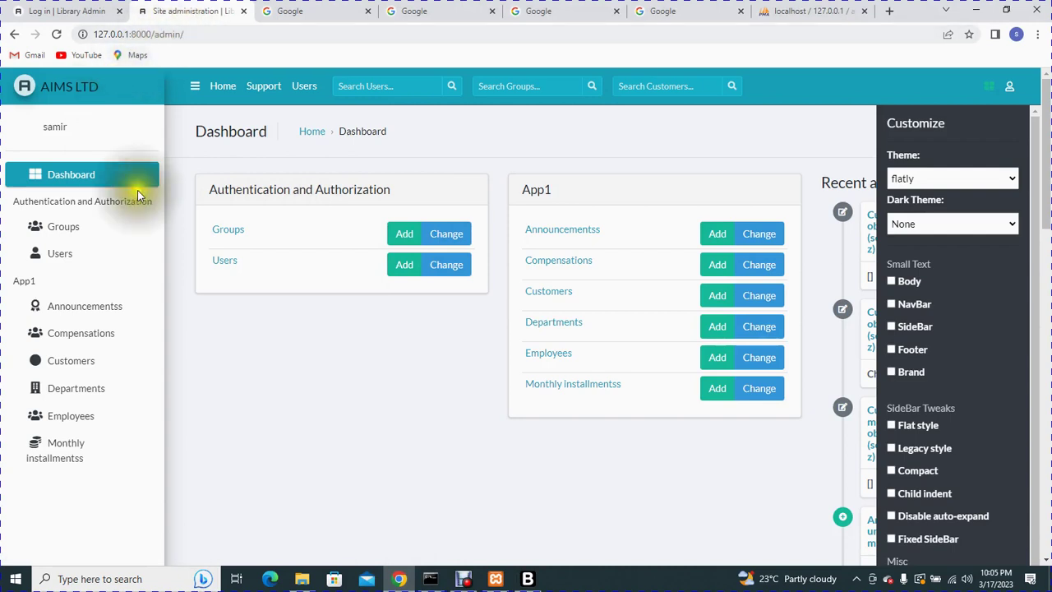
{"action": "left_click", "coordinate": [277, 381]}
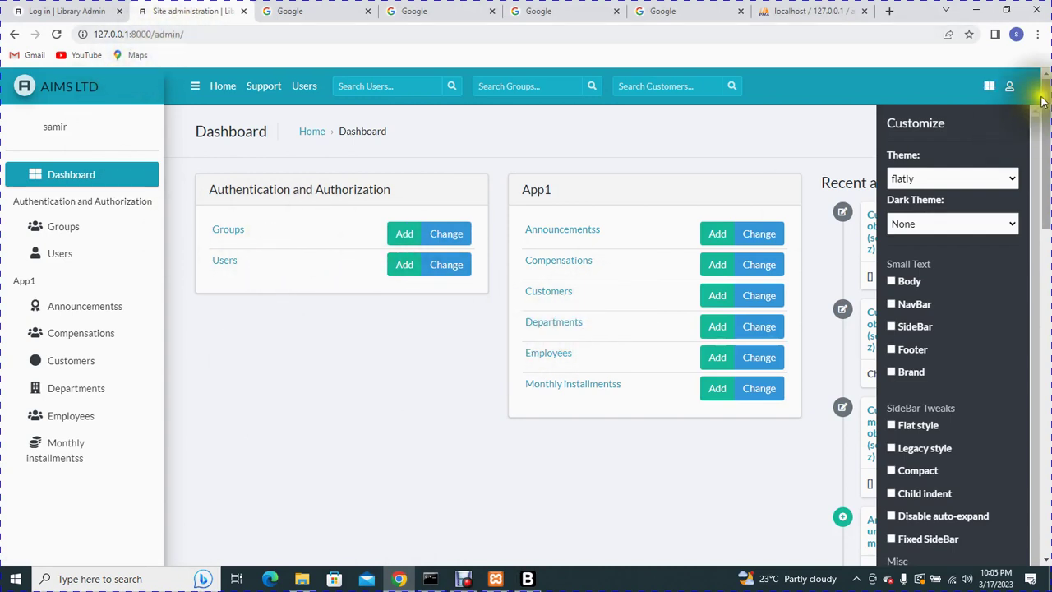
{"action": "left_click", "coordinate": [992, 87]}
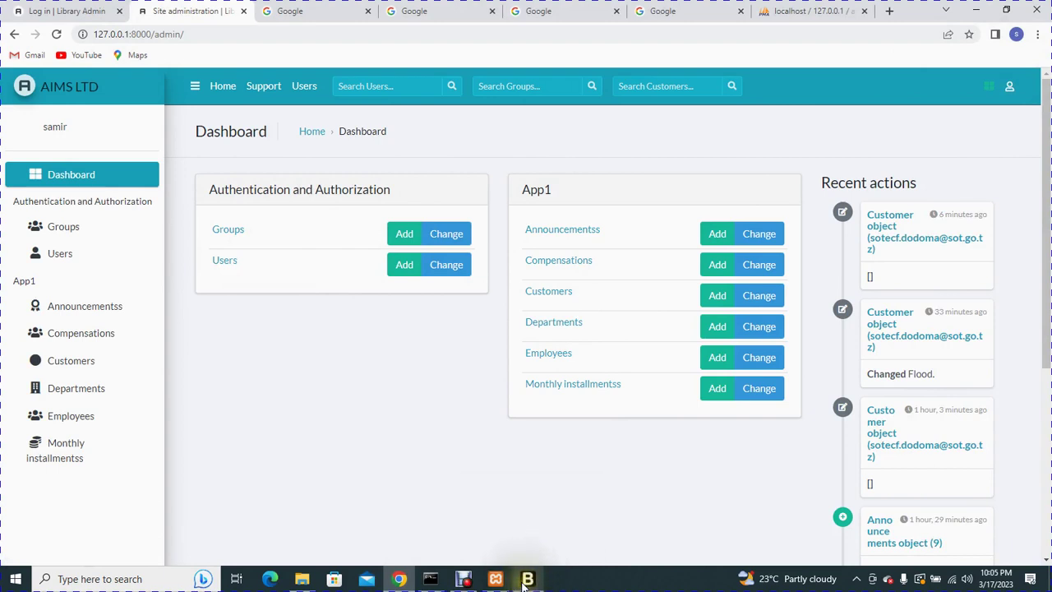
Step: Switch to Black NotePad, highlight Date Picker under Libraries and return to Chrome
{"action": "left_click", "coordinate": [527, 580]}
{"action": "left_click", "coordinate": [199, 427]}
{"action": "double_click", "coordinate": [199, 427]}
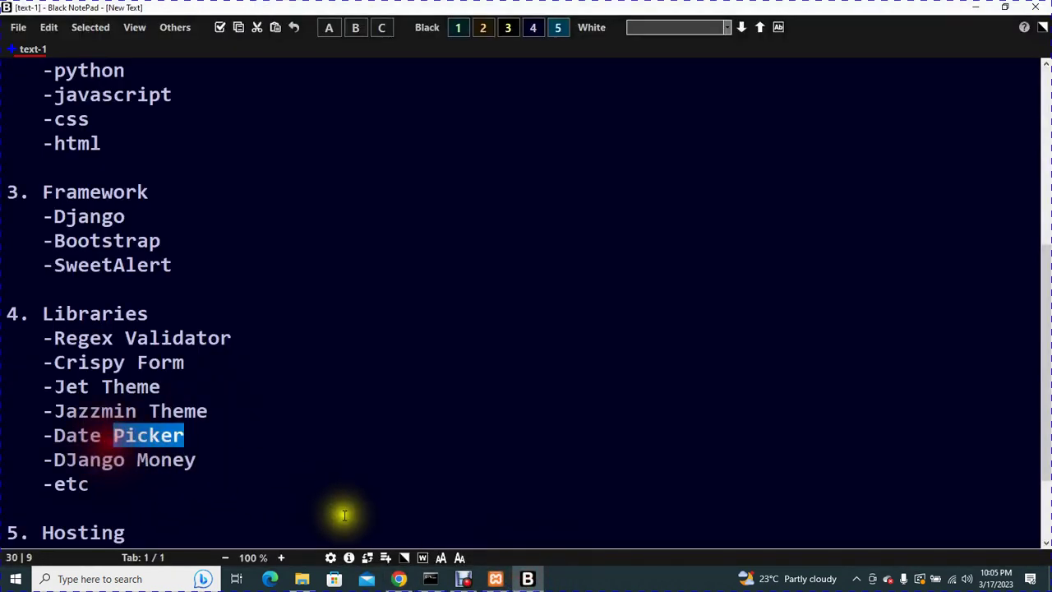
{"action": "left_click", "coordinate": [399, 579]}
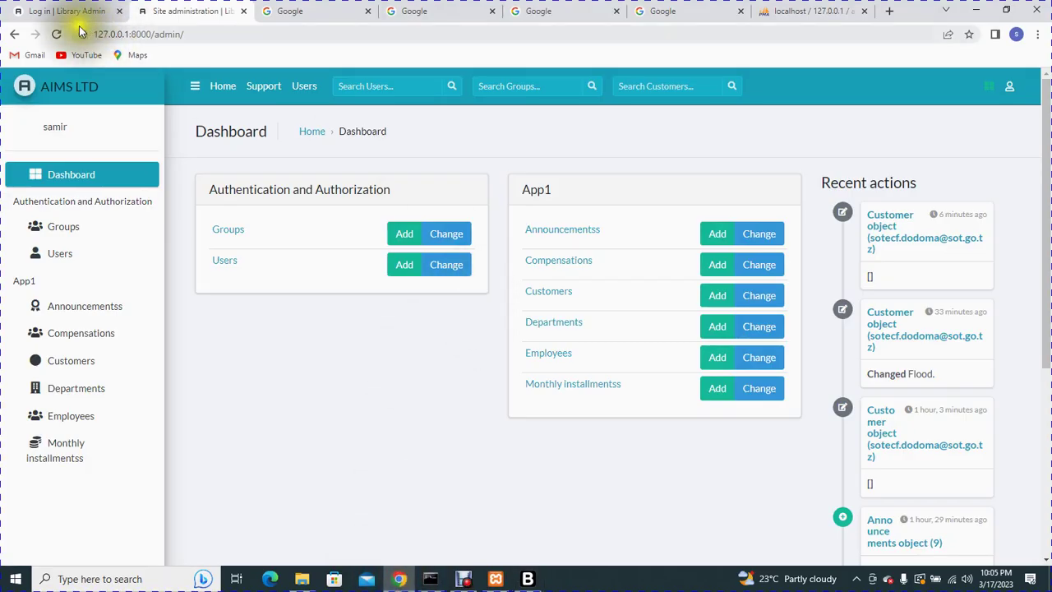
Step: Go back to the application form and use the InsuranceDuration date picker to choose 2023-03-07 and replace it with 2023-03-16
{"action": "left_click", "coordinate": [13, 35]}
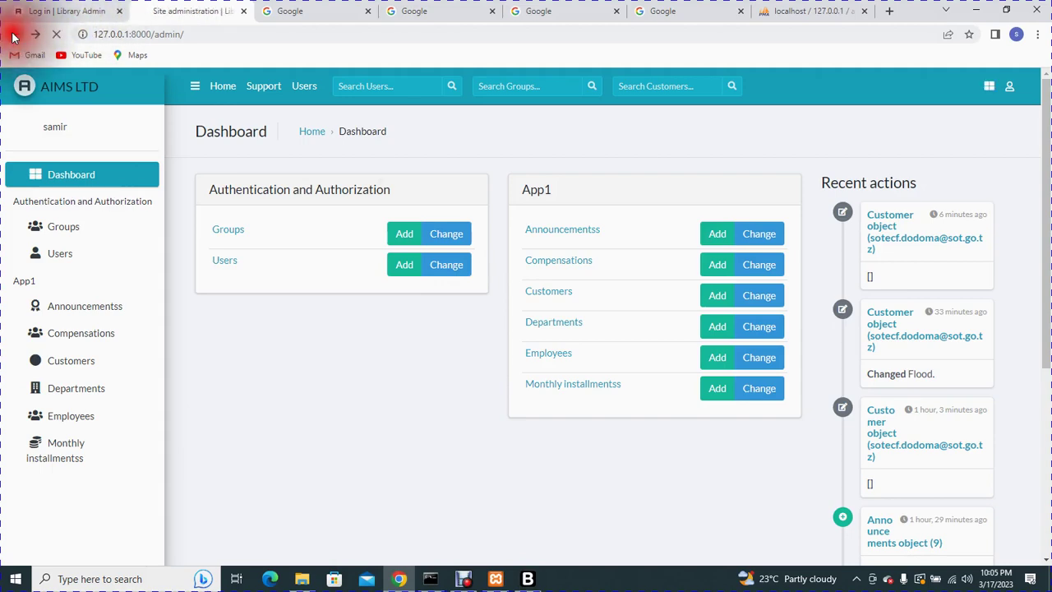
{"action": "left_click", "coordinate": [13, 34]}
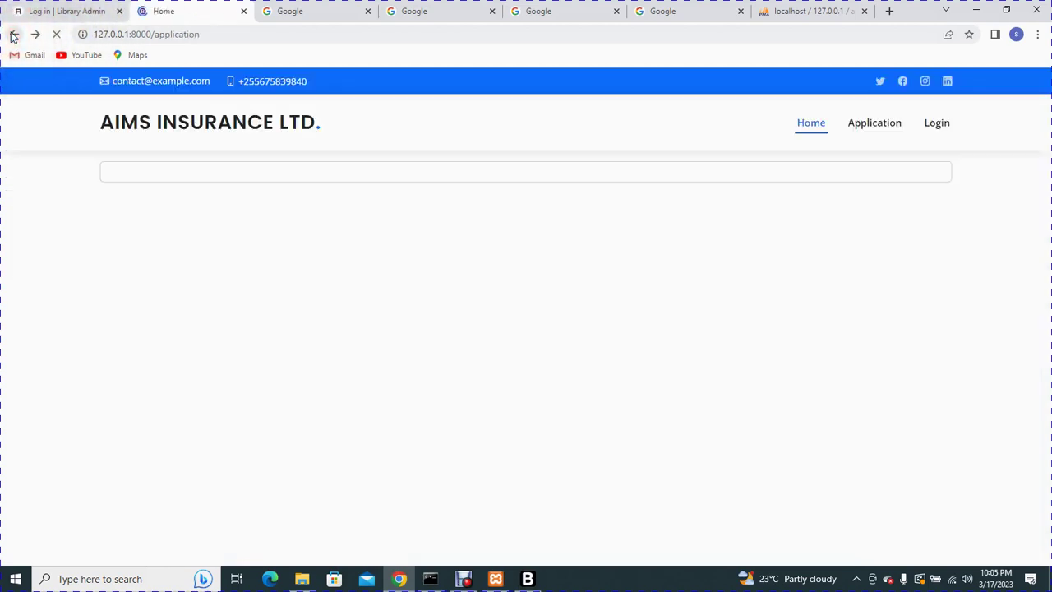
{"action": "scroll", "coordinate": [574, 386], "scroll_direction": "up", "scroll_amount": 4}
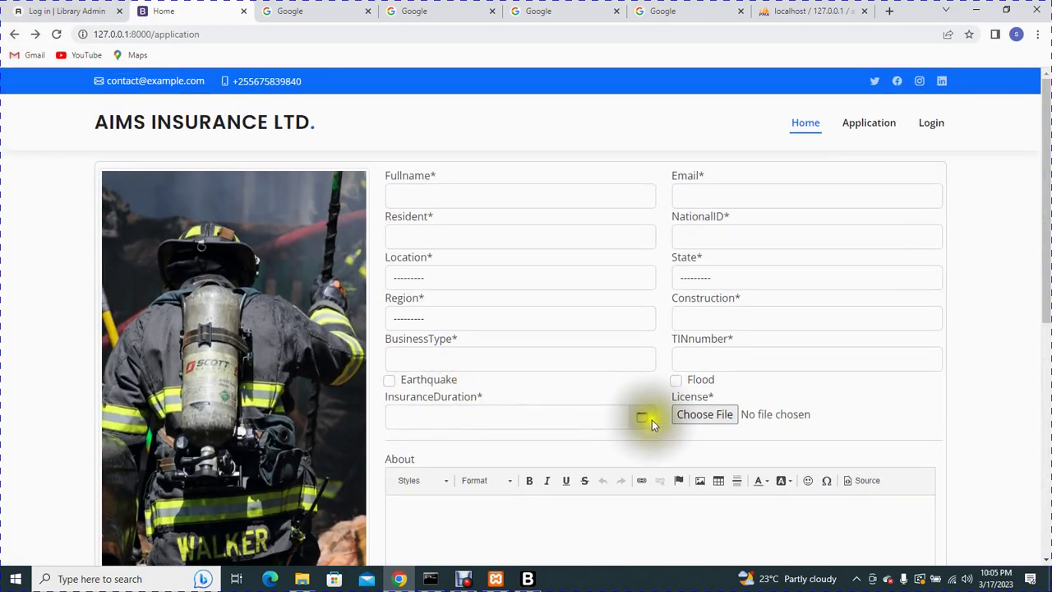
{"action": "left_click", "coordinate": [632, 418]}
{"action": "scroll", "coordinate": [530, 456], "scroll_direction": "down", "scroll_amount": 2}
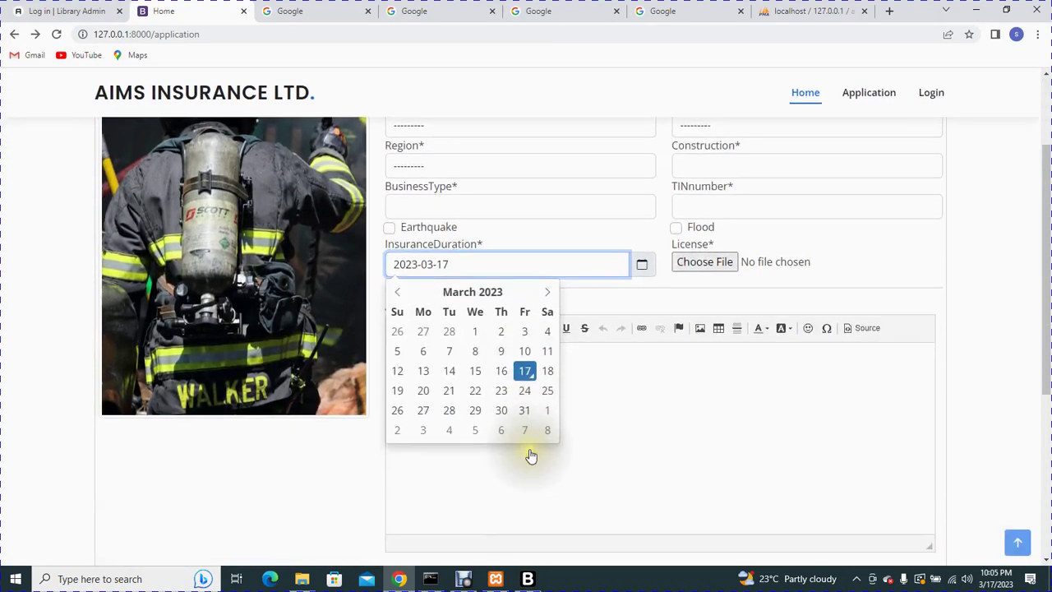
{"action": "left_click", "coordinate": [449, 351]}
{"action": "left_click", "coordinate": [643, 264]}
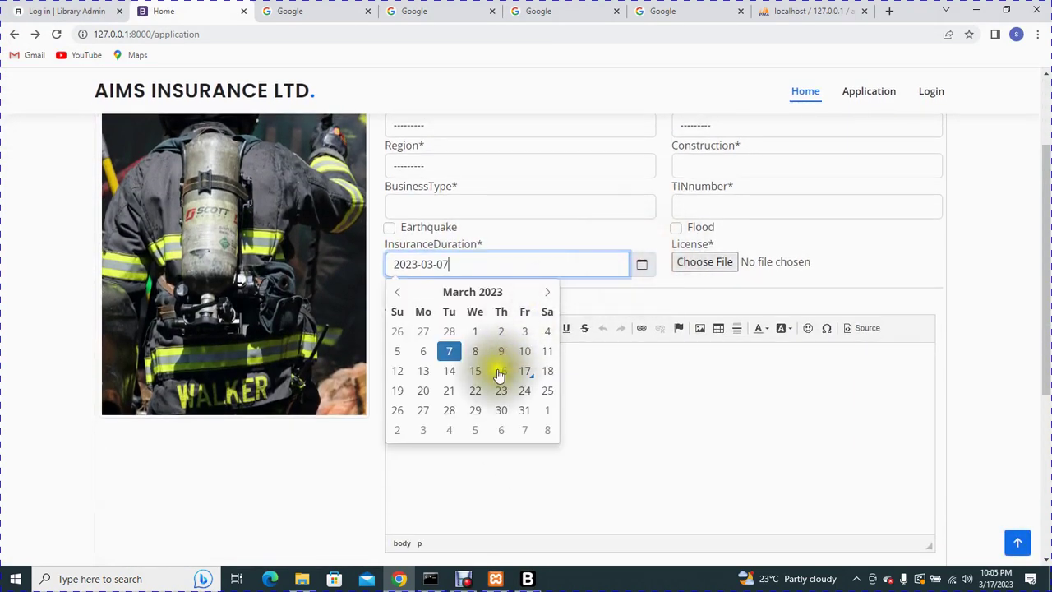
{"action": "left_click", "coordinate": [500, 369]}
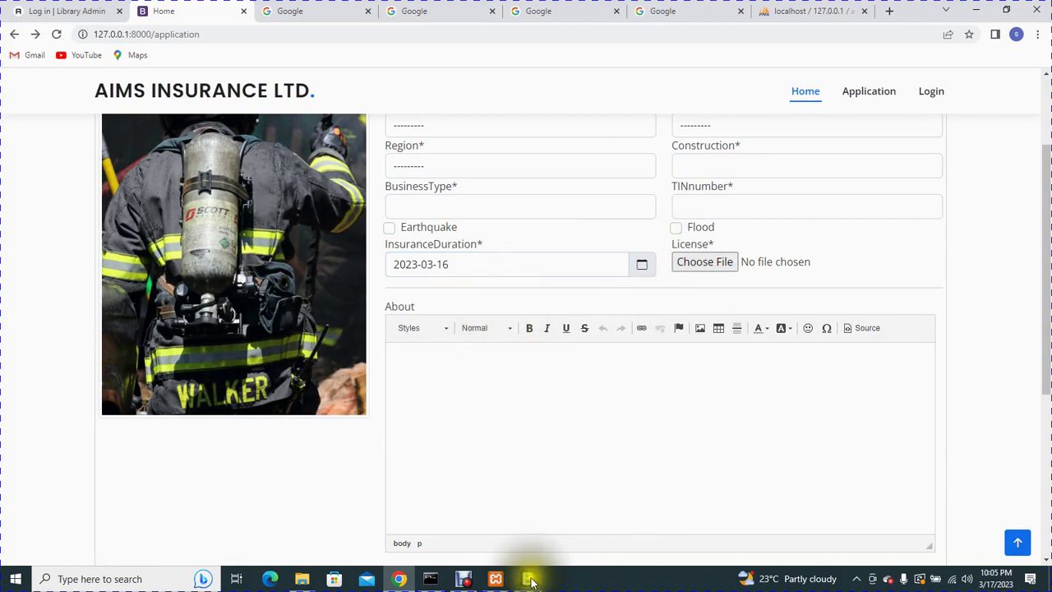
Step: Switch to Black NotePad, highlight Money in the DJango Money entry and return to Chrome
{"action": "left_click", "coordinate": [527, 579]}
{"action": "left_click", "coordinate": [185, 438]}
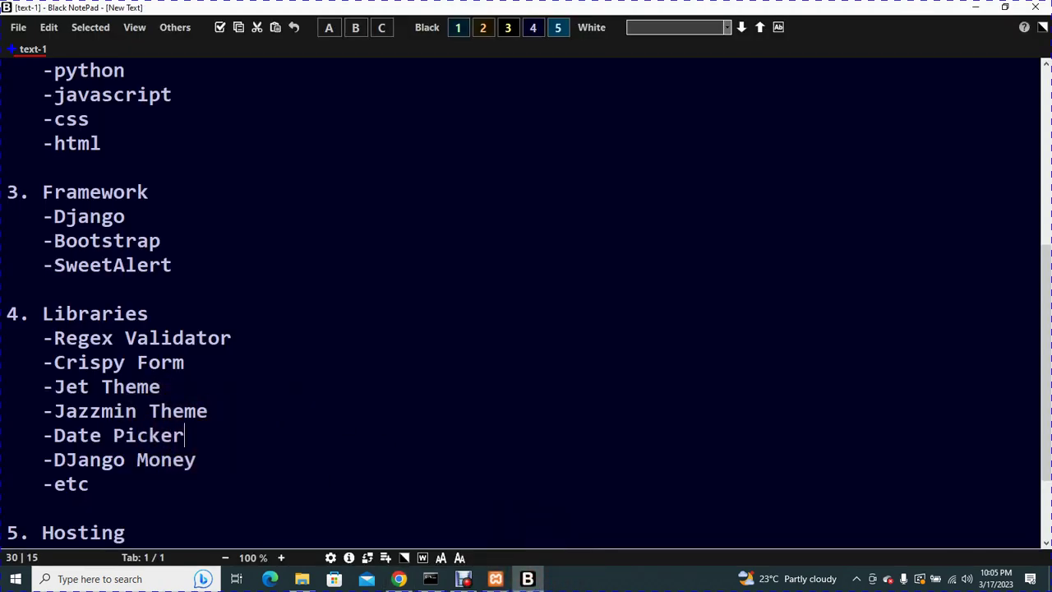
{"action": "left_click_drag", "start_coordinate": [196, 460], "coordinate": [122, 460]}
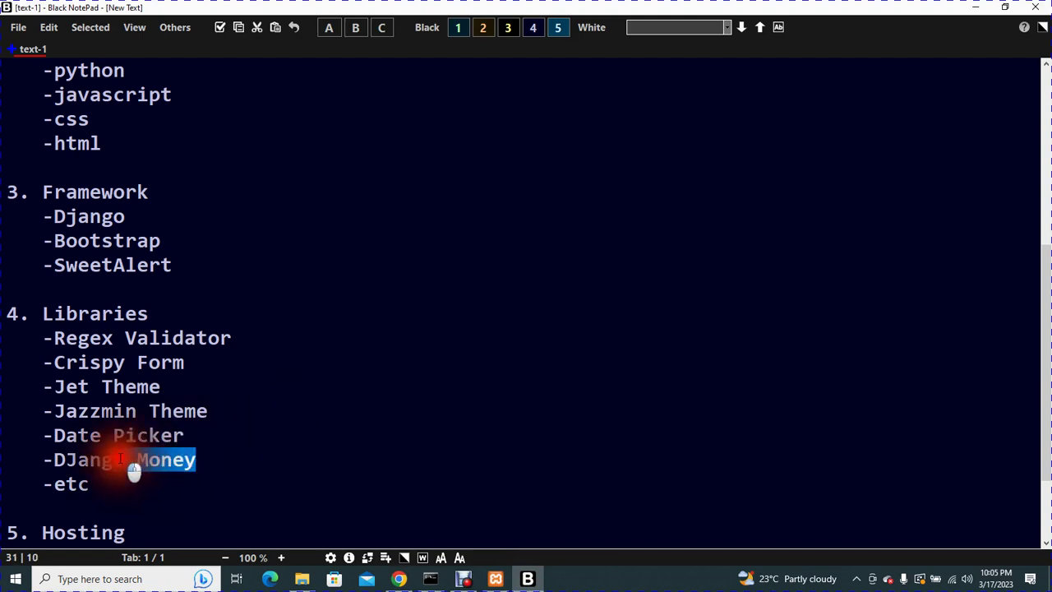
{"action": "left_click", "coordinate": [398, 579]}
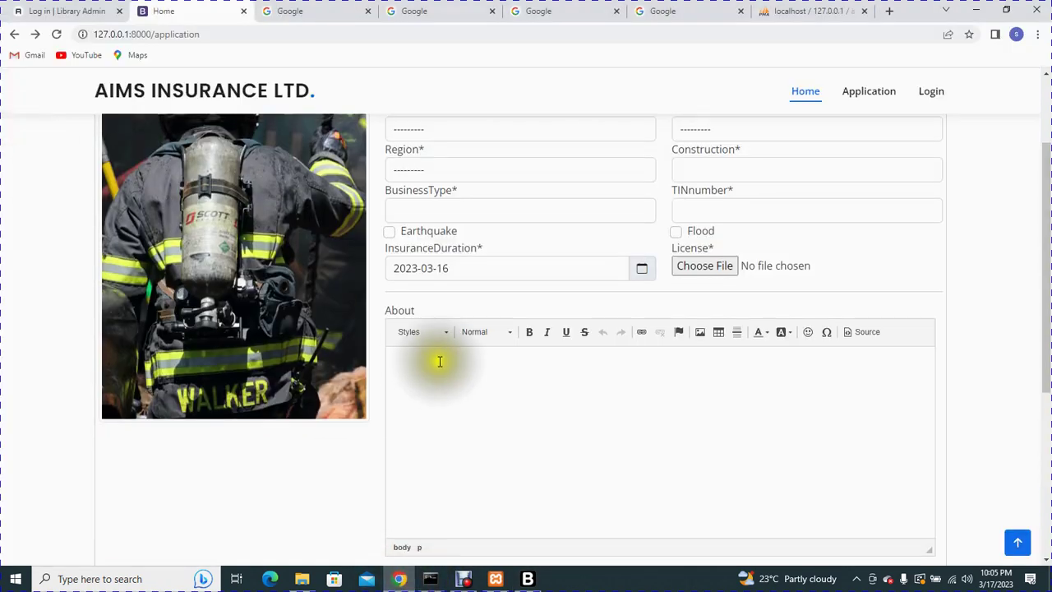
Step: Reopen the admin site, glance at the announcements and compensations lists, and open the form for adding a compensation
{"action": "scroll", "coordinate": [440, 362], "scroll_direction": "up", "scroll_amount": 3}
{"action": "left_click", "coordinate": [932, 125]}
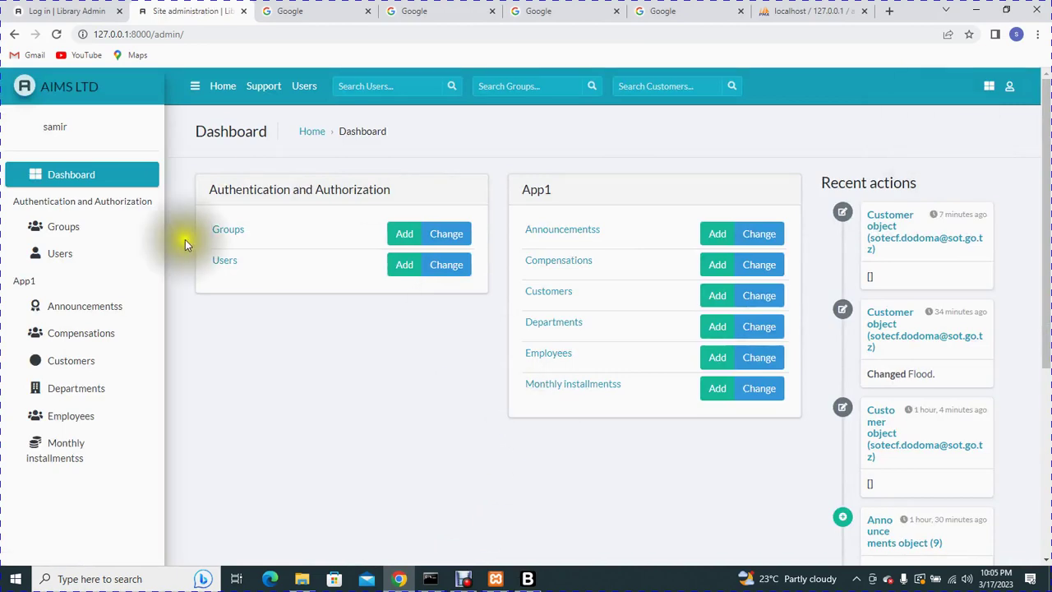
{"action": "left_click", "coordinate": [82, 311]}
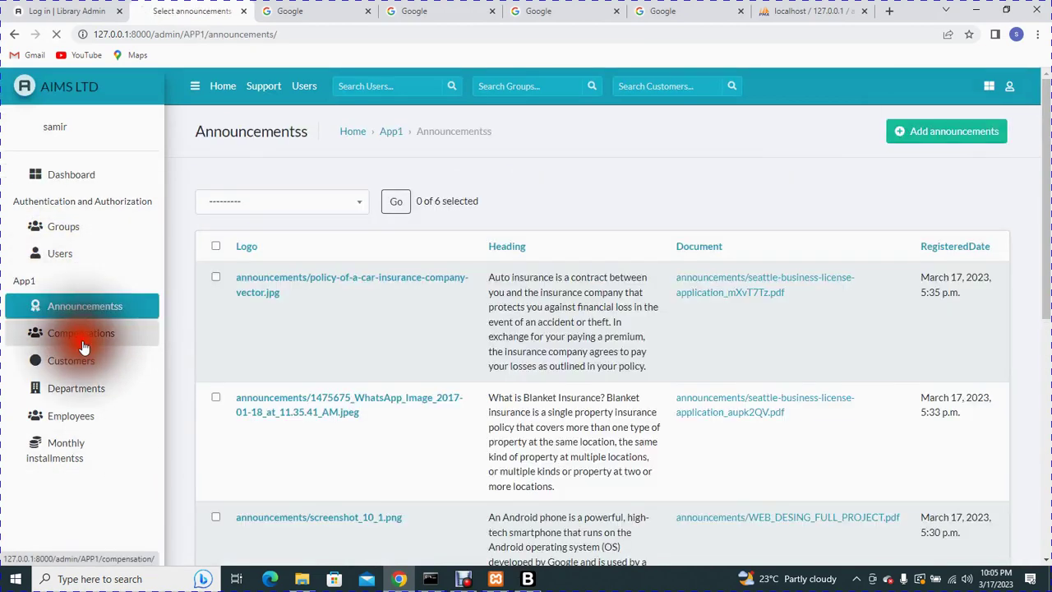
{"action": "left_click", "coordinate": [83, 345]}
{"action": "left_click", "coordinate": [956, 134]}
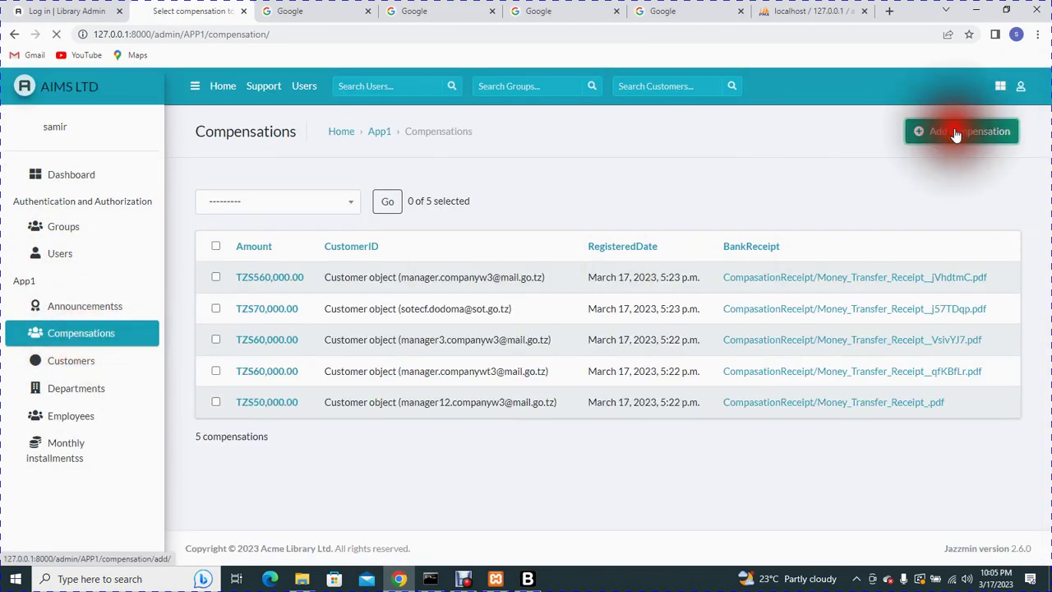
Step: Browse the currency choices of the compensation's Amount field and close the list without picking one
{"action": "left_click", "coordinate": [482, 227]}
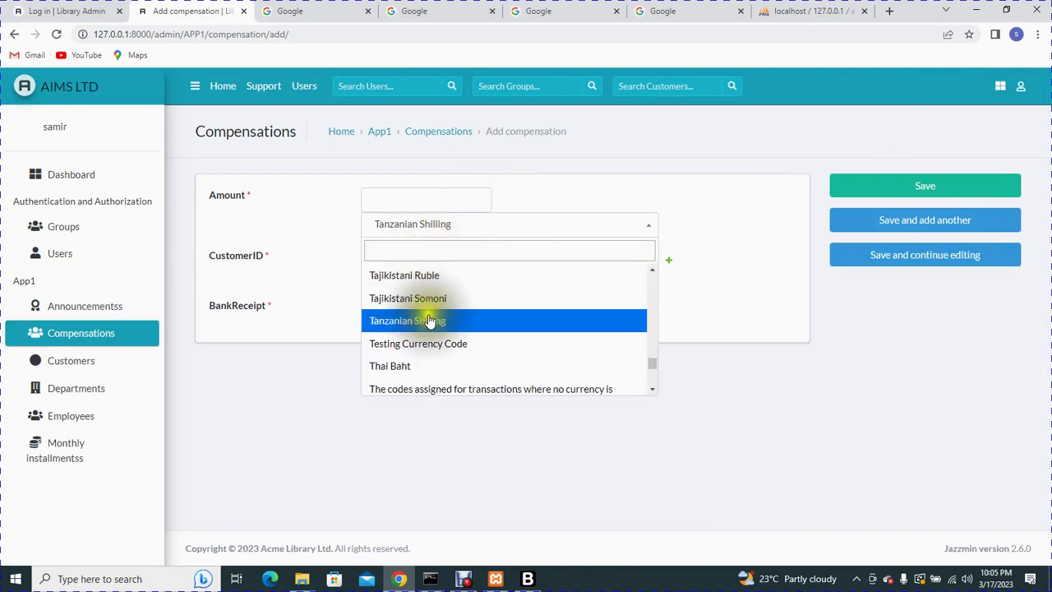
{"action": "scroll", "coordinate": [429, 321], "scroll_direction": "down", "scroll_amount": 5}
{"action": "scroll", "coordinate": [434, 362], "scroll_direction": "up", "scroll_amount": 20}
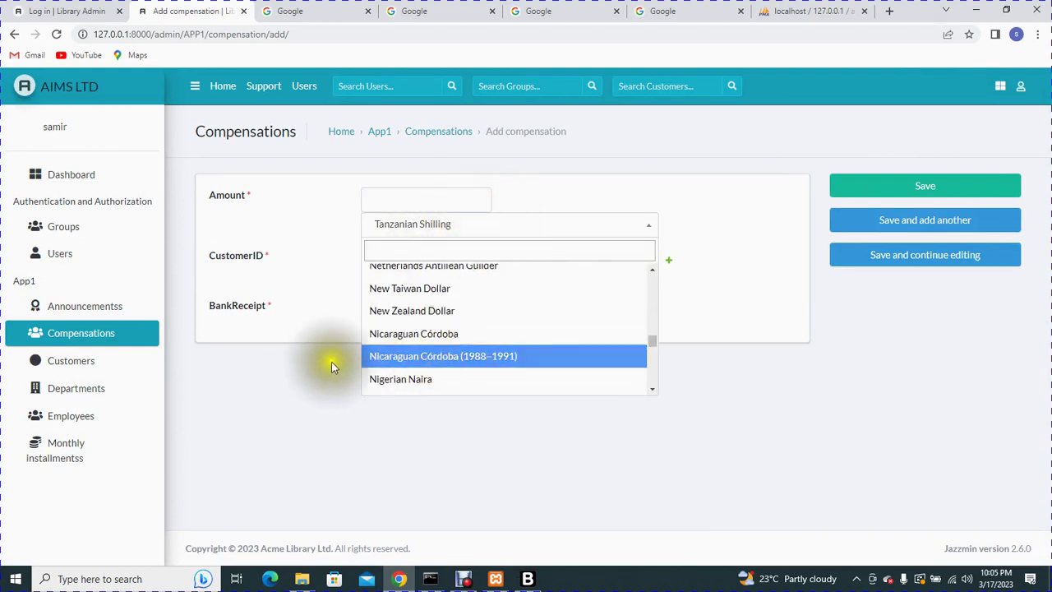
{"action": "left_click", "coordinate": [275, 376]}
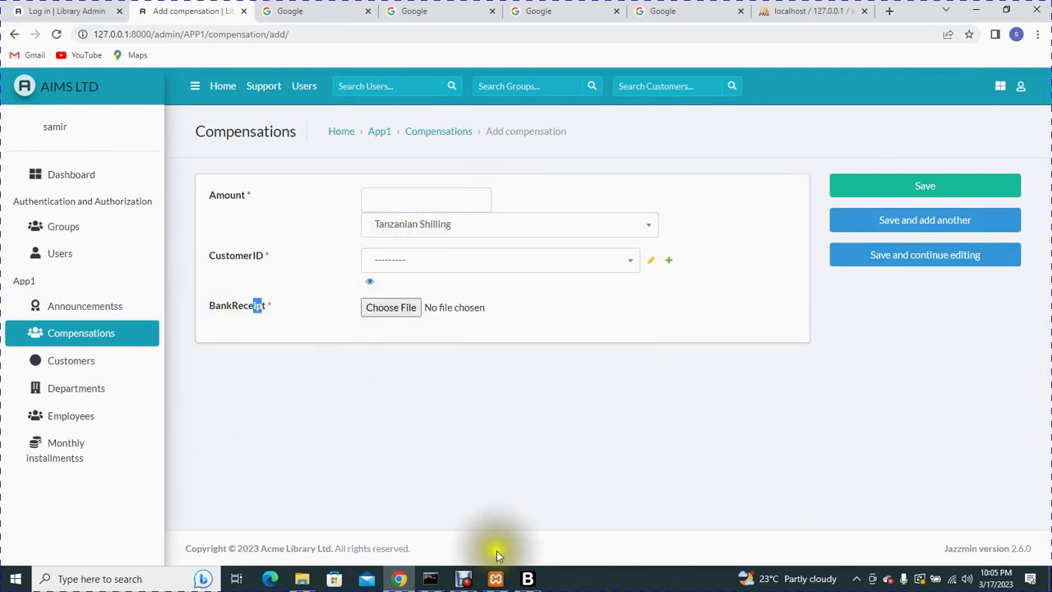
Step: Switch to Black NotePad, highlight the Hosting heading, check its entries and return to Chrome
{"action": "left_click", "coordinate": [528, 579]}
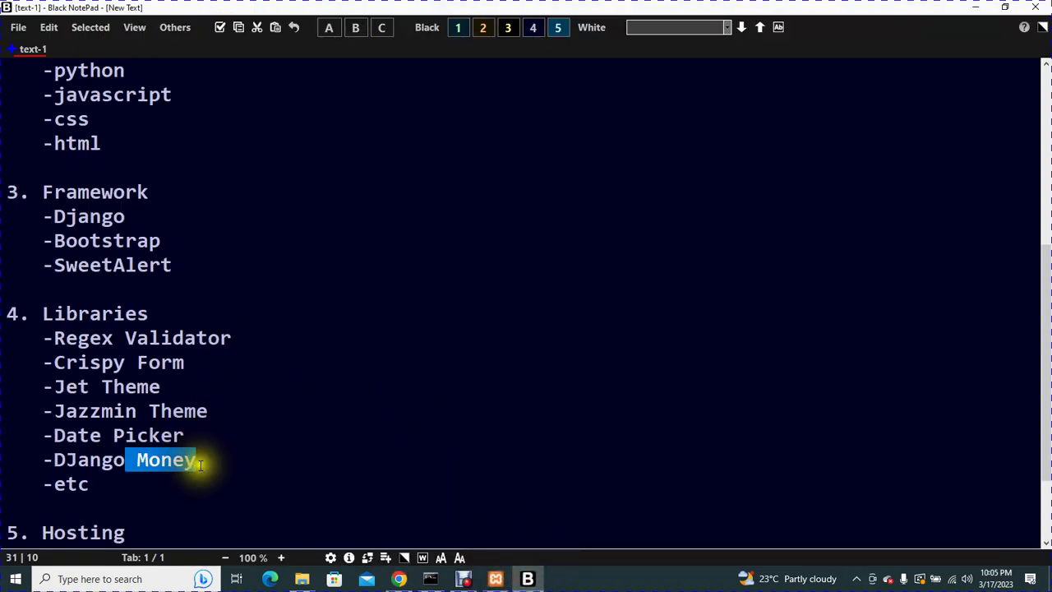
{"action": "scroll", "coordinate": [201, 462], "scroll_direction": "down", "scroll_amount": 2}
{"action": "left_click_drag", "start_coordinate": [125, 415], "coordinate": [77, 415]}
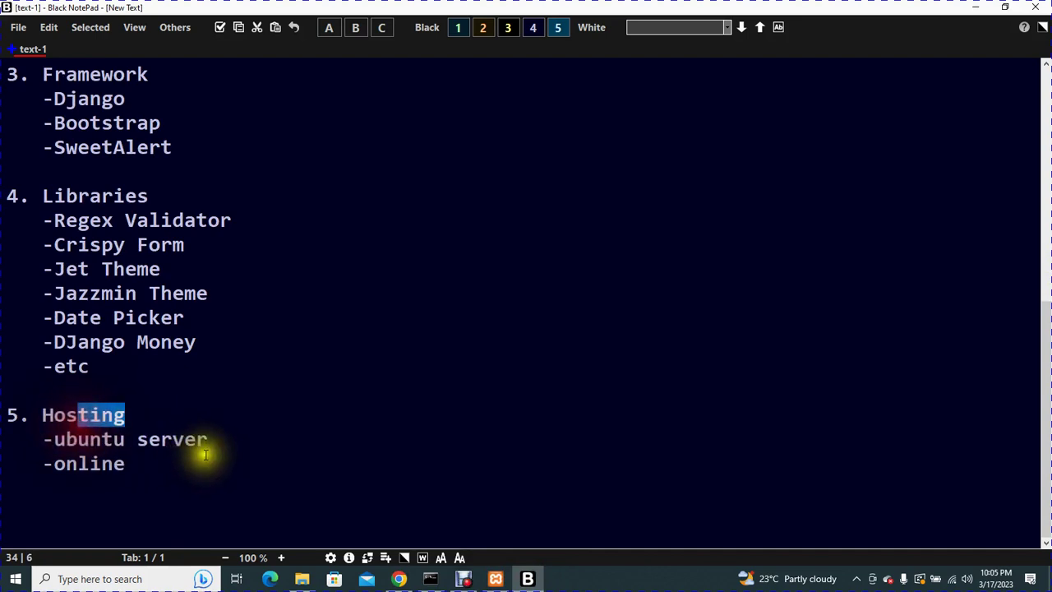
{"action": "left_click", "coordinate": [398, 578]}
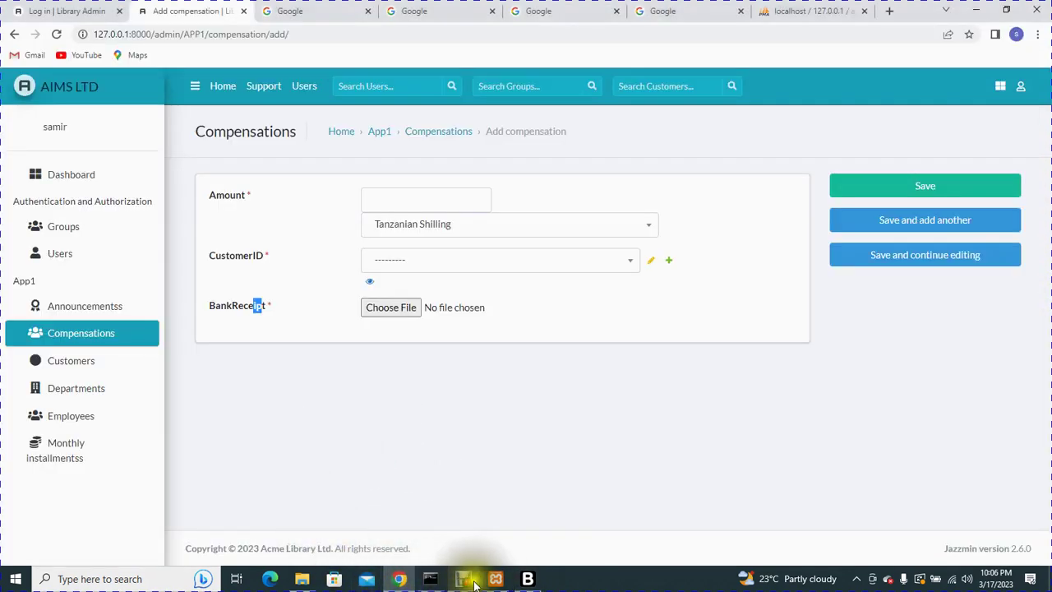
Step: Switch to Black NotePad and highlight the ubuntu server and online entries under Hosting, ending with ubuntu server, then clear the highlight
{"action": "left_click", "coordinate": [528, 578]}
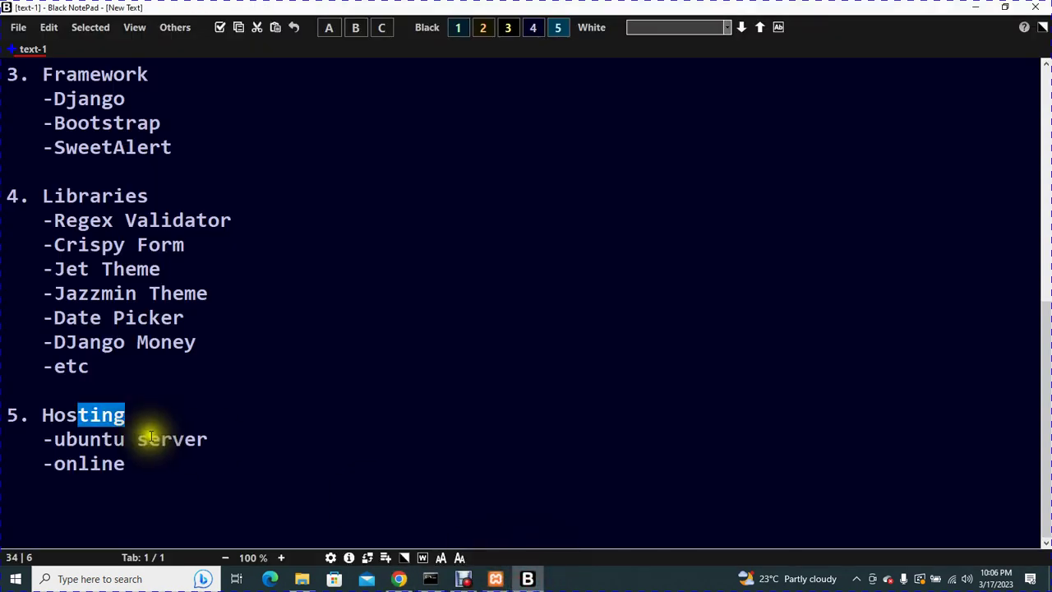
{"action": "left_click_drag", "start_coordinate": [210, 439], "coordinate": [52, 438]}
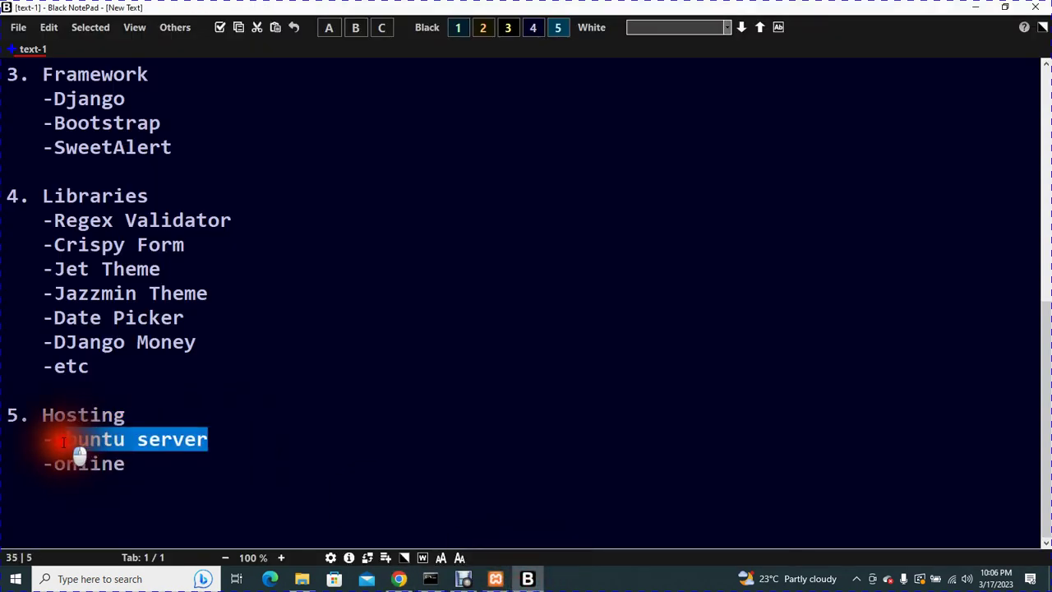
{"action": "left_click", "coordinate": [122, 463]}
{"action": "left_click_drag", "start_coordinate": [124, 464], "coordinate": [65, 465]}
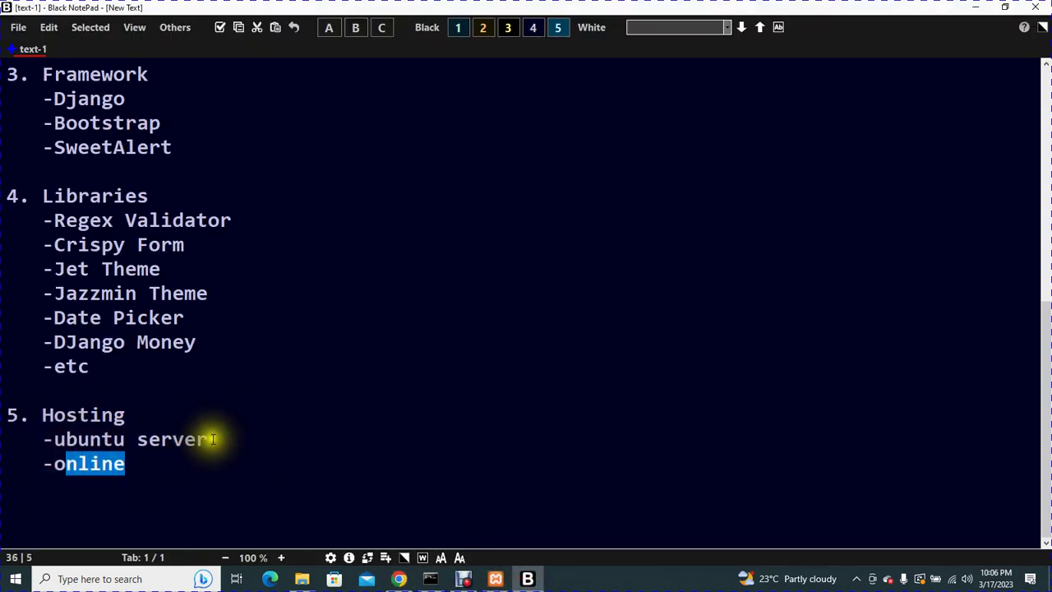
{"action": "left_click_drag", "start_coordinate": [213, 438], "coordinate": [61, 441]}
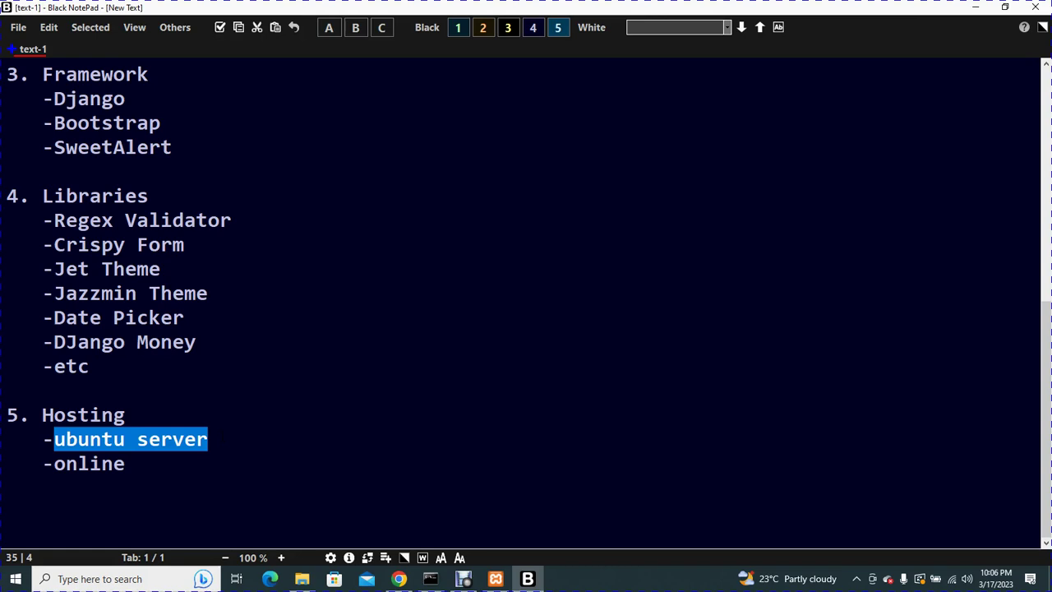
{"action": "left_click", "coordinate": [219, 437]}
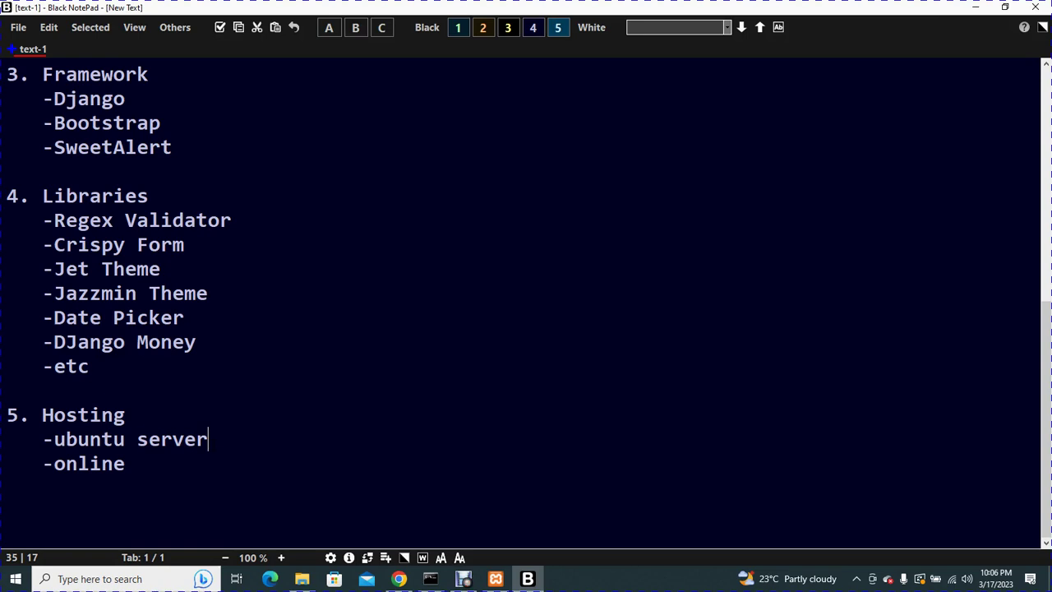
Step: Highlight the online entry under Hosting, followed by ubuntu server and online once more
{"action": "left_click_drag", "start_coordinate": [141, 488], "coordinate": [55, 466]}
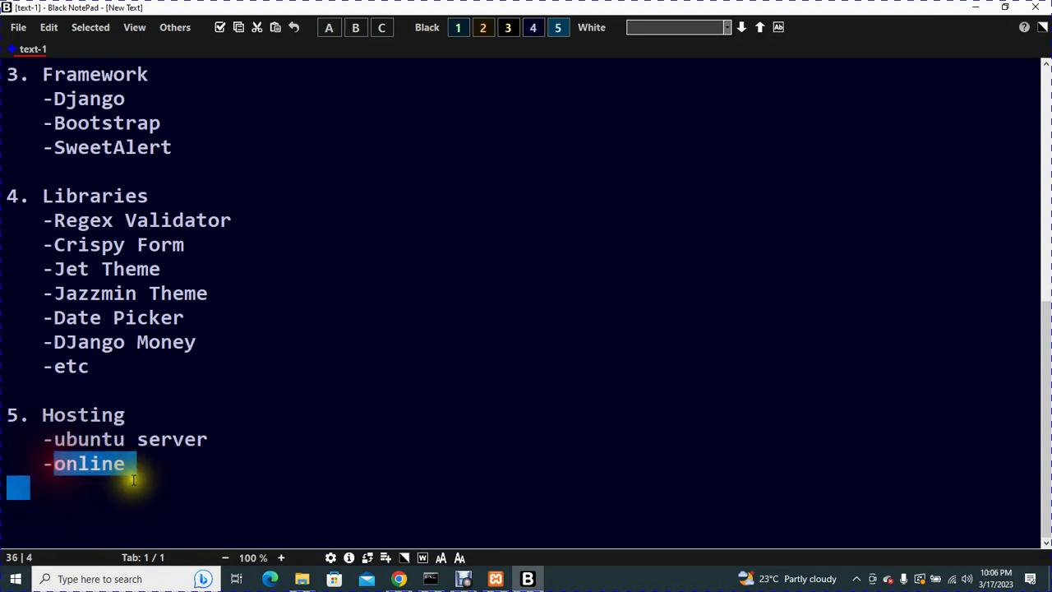
{"action": "left_click", "coordinate": [138, 465]}
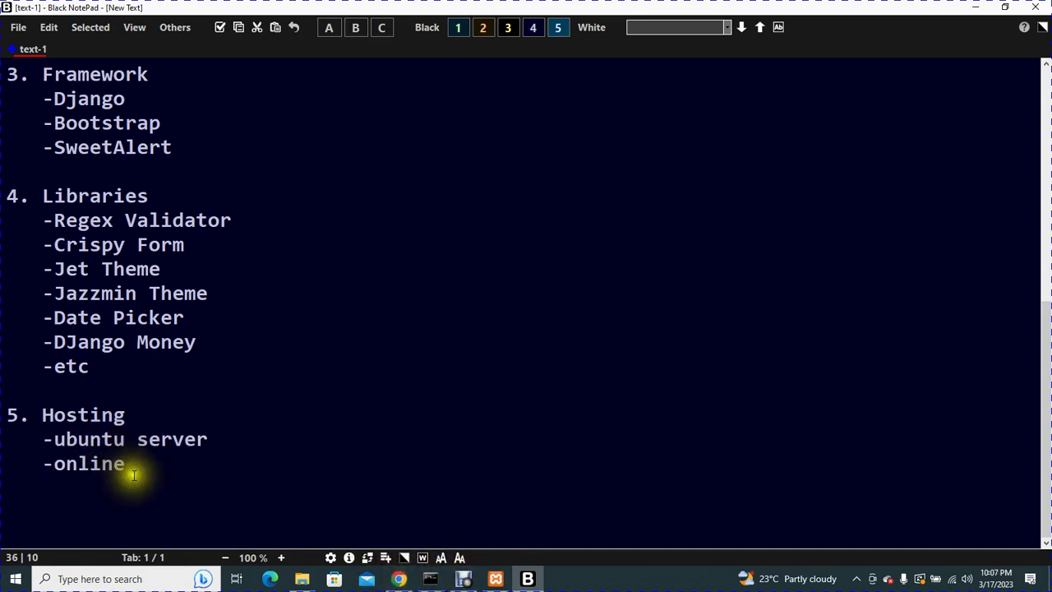
{"action": "left_click_drag", "start_coordinate": [208, 439], "coordinate": [64, 442]}
{"action": "left_click_drag", "start_coordinate": [125, 466], "coordinate": [66, 465]}
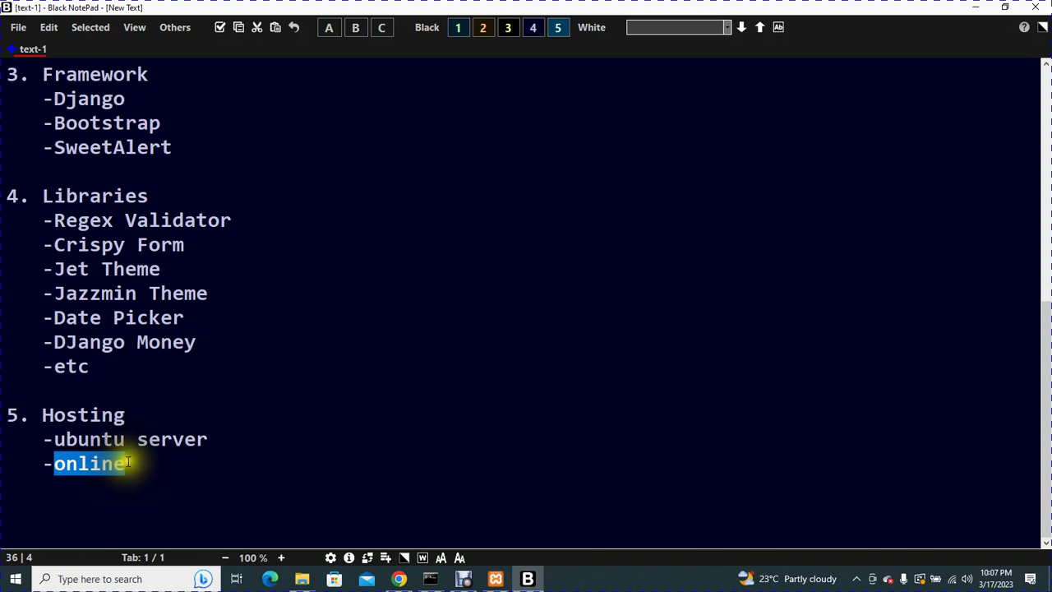
Step: Glance back over the languages, framework and libraries notes and return to the add compensation form in Chrome
{"action": "scroll", "coordinate": [141, 464], "scroll_direction": "up", "scroll_amount": 2}
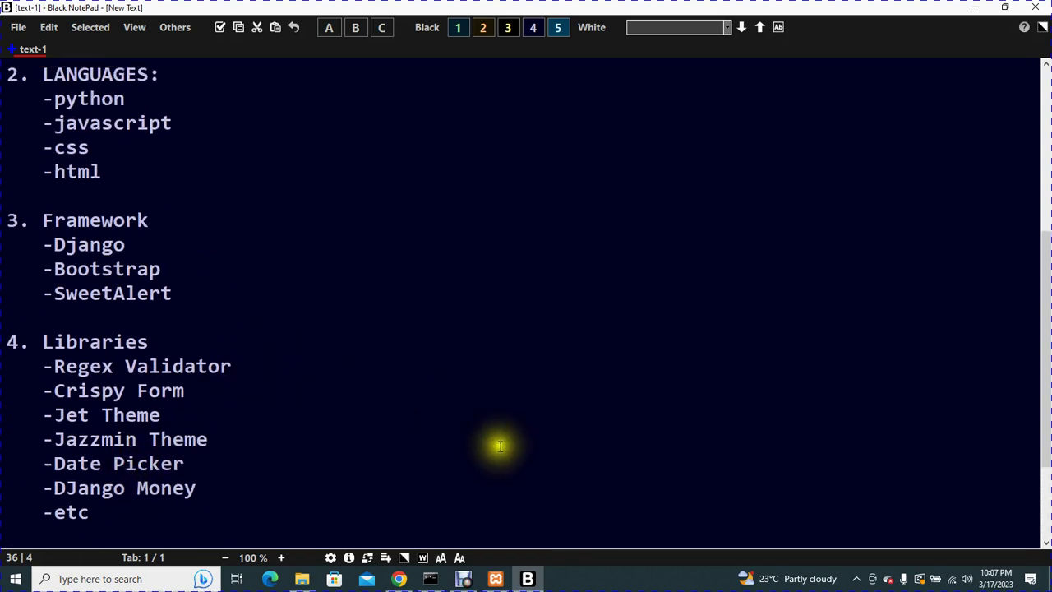
{"action": "mouse_move", "coordinate": [402, 584]}
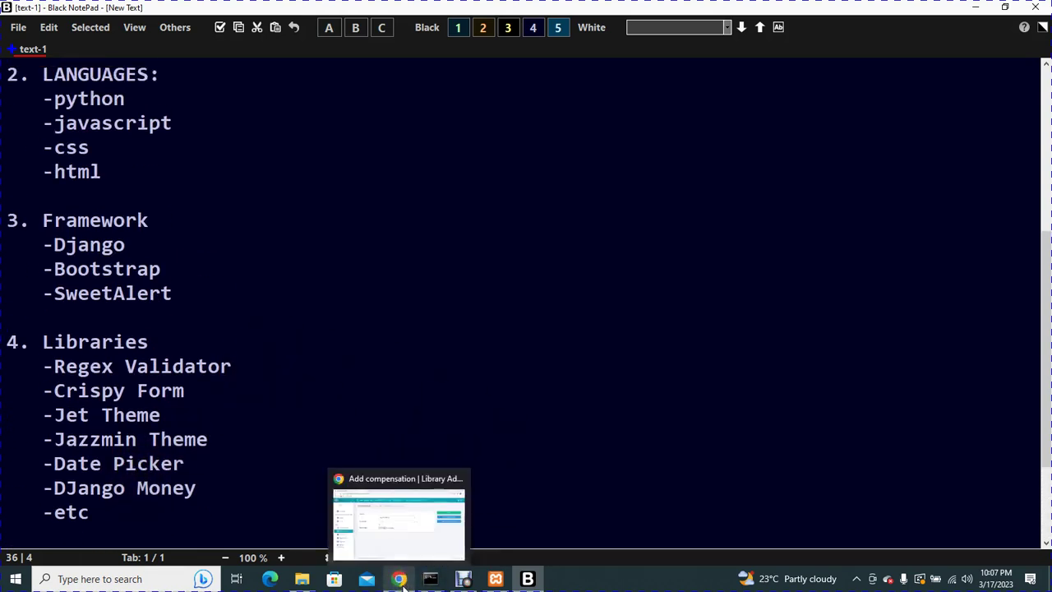
{"action": "left_click", "coordinate": [341, 476]}
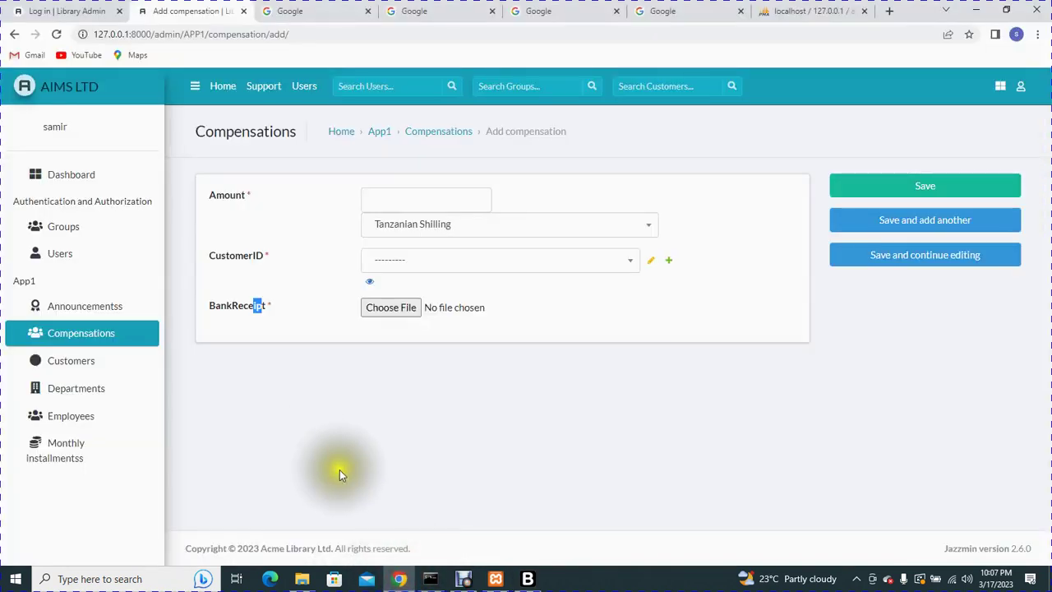
{"action": "left_click", "coordinate": [341, 448]}
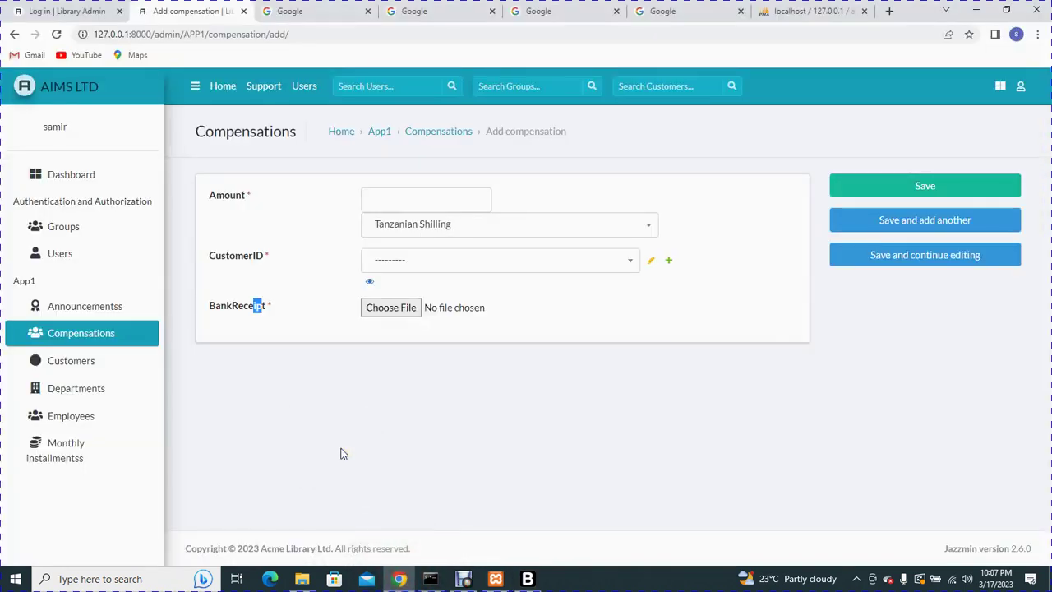